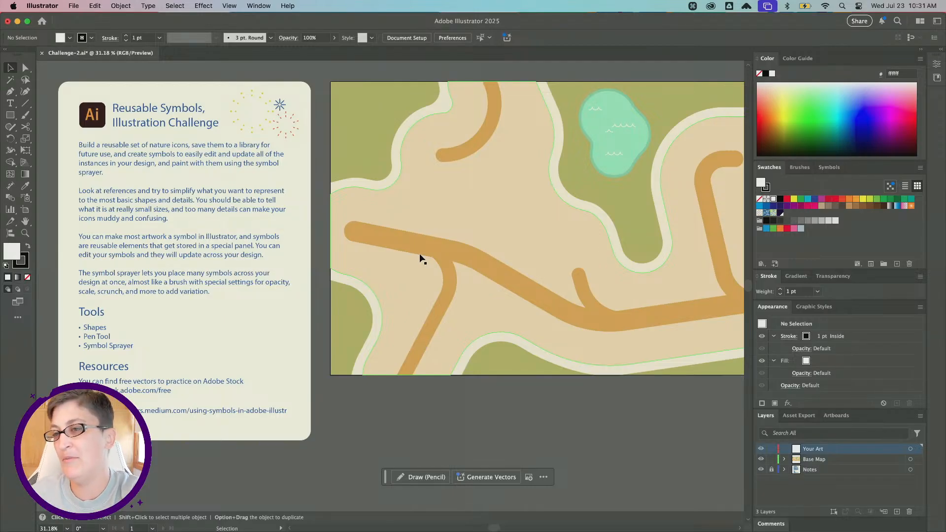
Inspect the base map's paths and their selection with the selection and direct selection tools.
scroll(474, 218, right, 5)
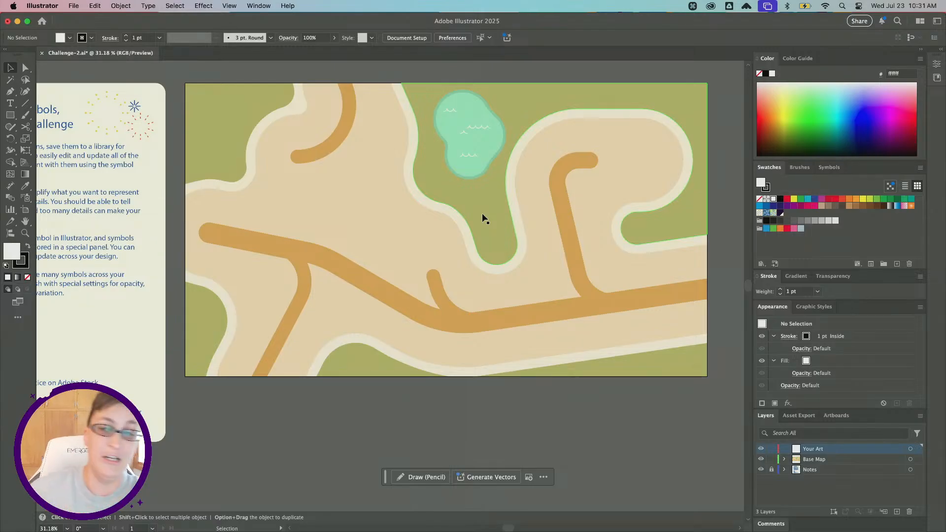
scroll(365, 198, up, 1)
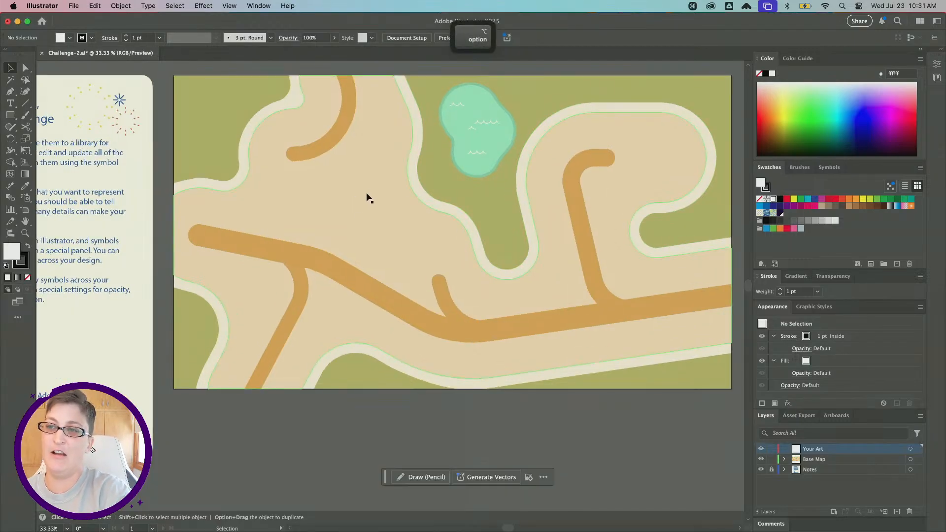
click(355, 242)
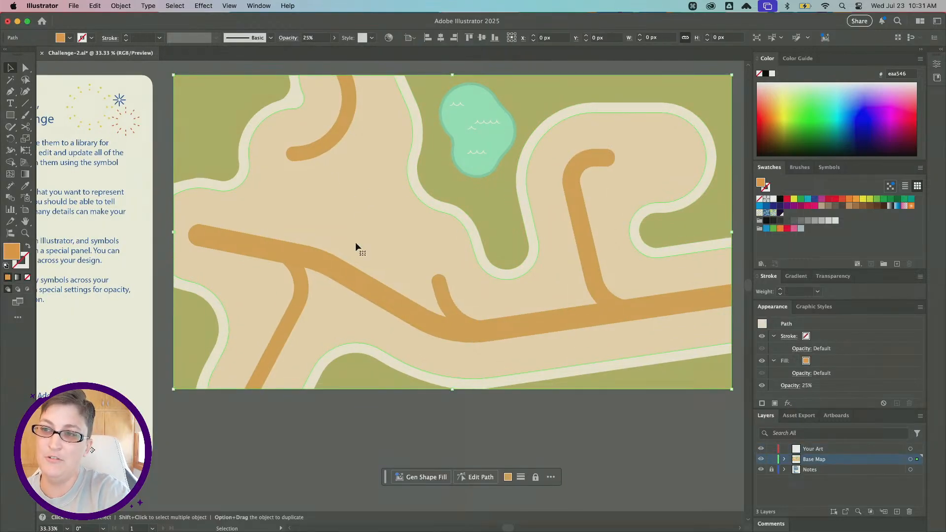
click(23, 68)
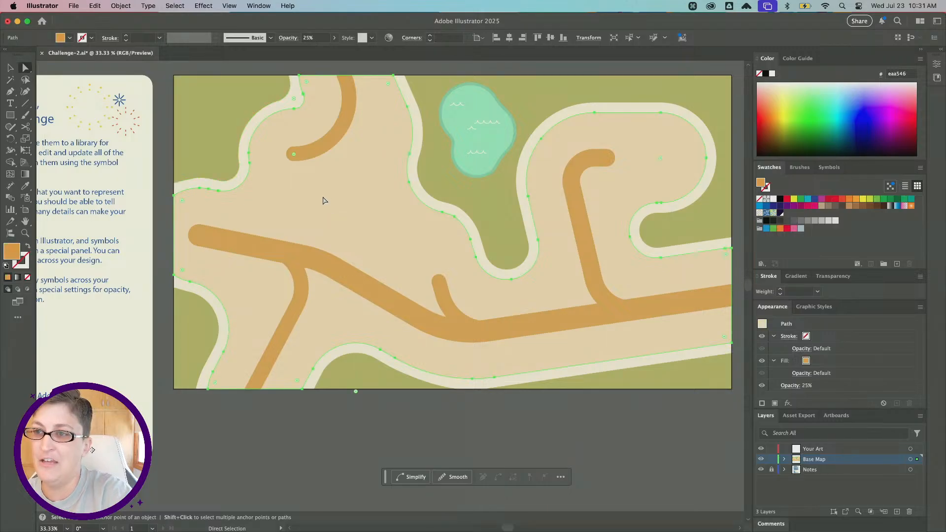
scroll(323, 200, up, 1)
click(317, 261)
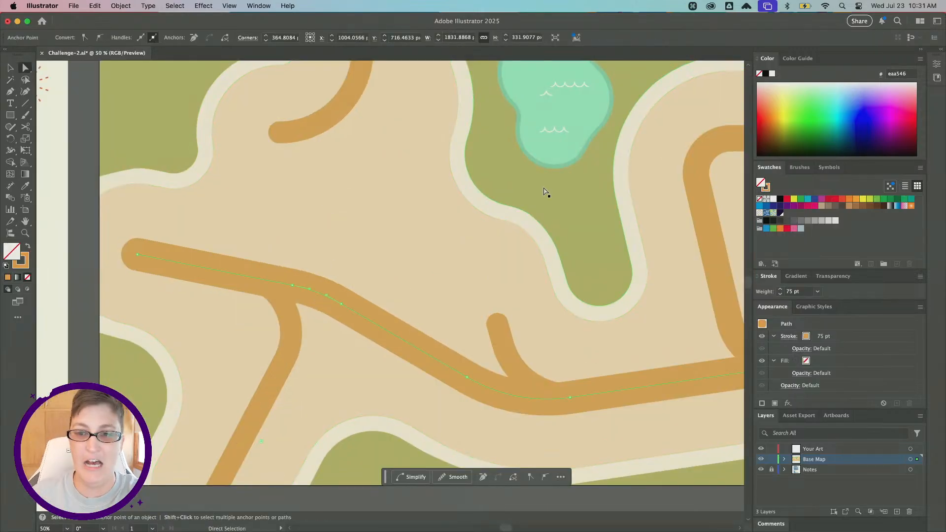
scroll(542, 207, down, 3)
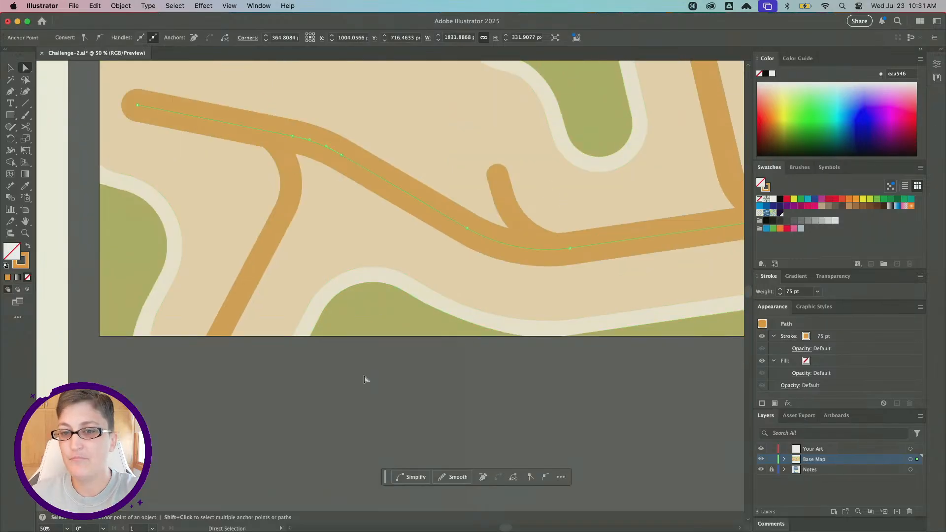
click(386, 394)
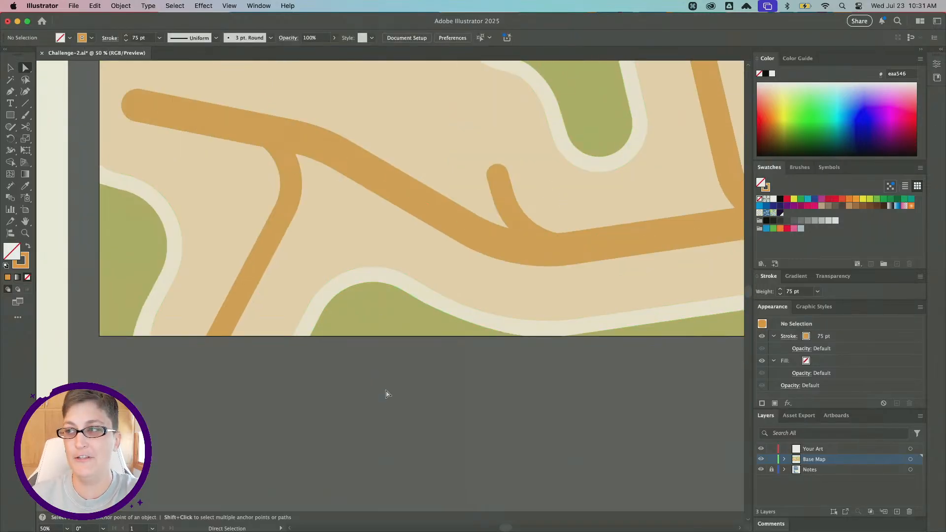
Locate the Symbols panel through the Window menu and the panel tabs, returning to Swatches.
click(260, 6)
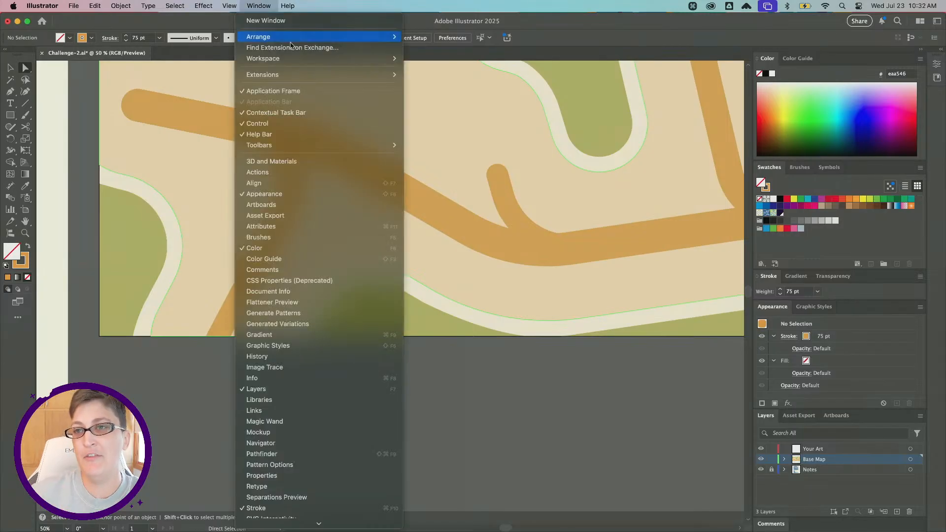
mouse_move(299, 63)
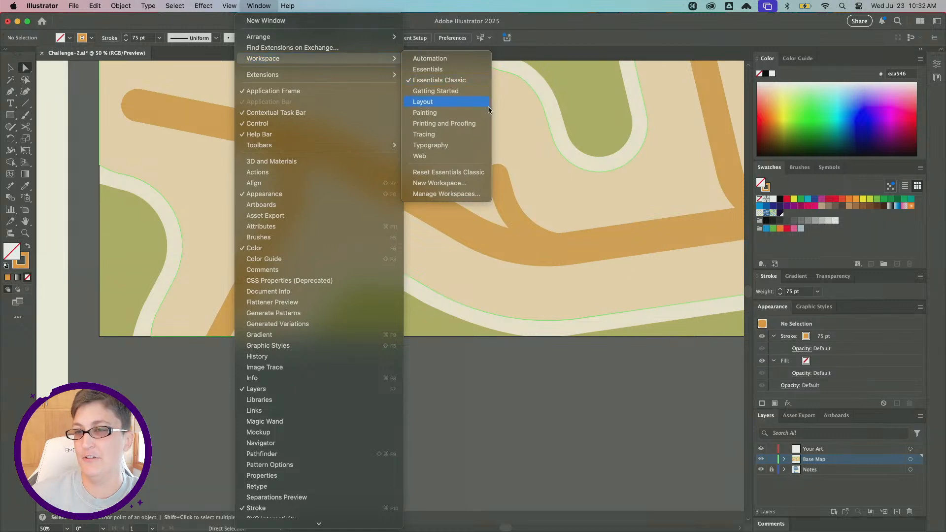
click(262, 5)
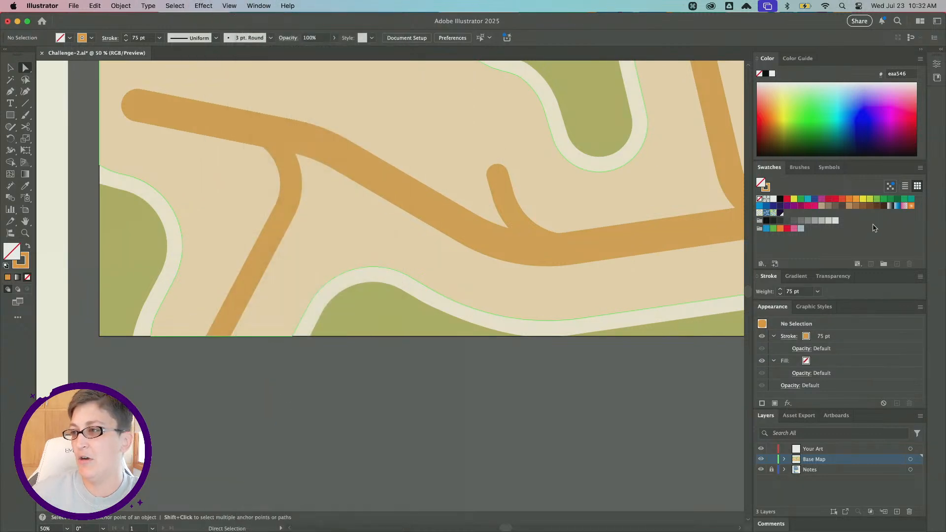
click(830, 169)
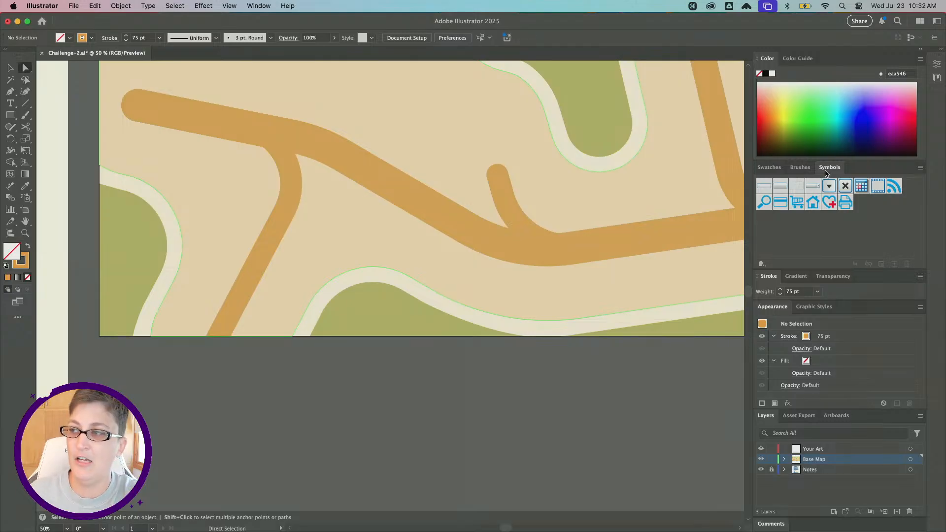
click(257, 6)
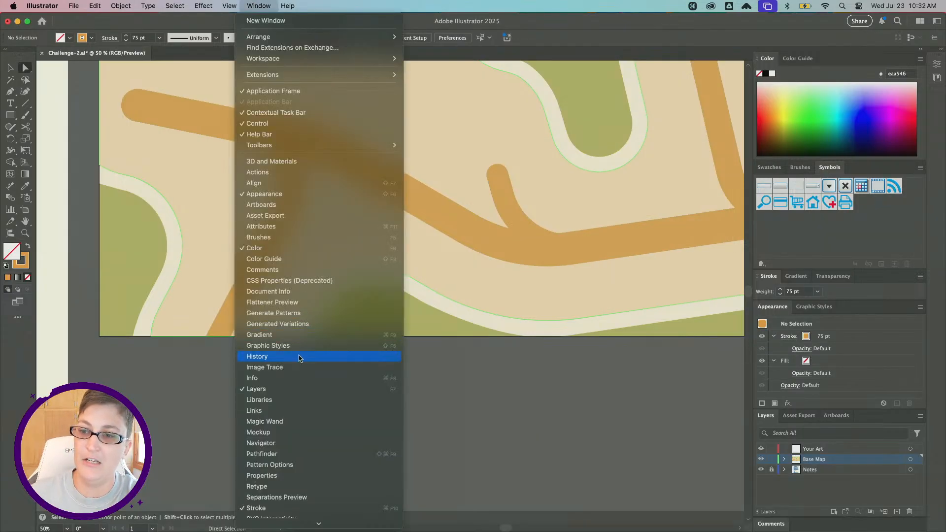
scroll(297, 357, down, 4)
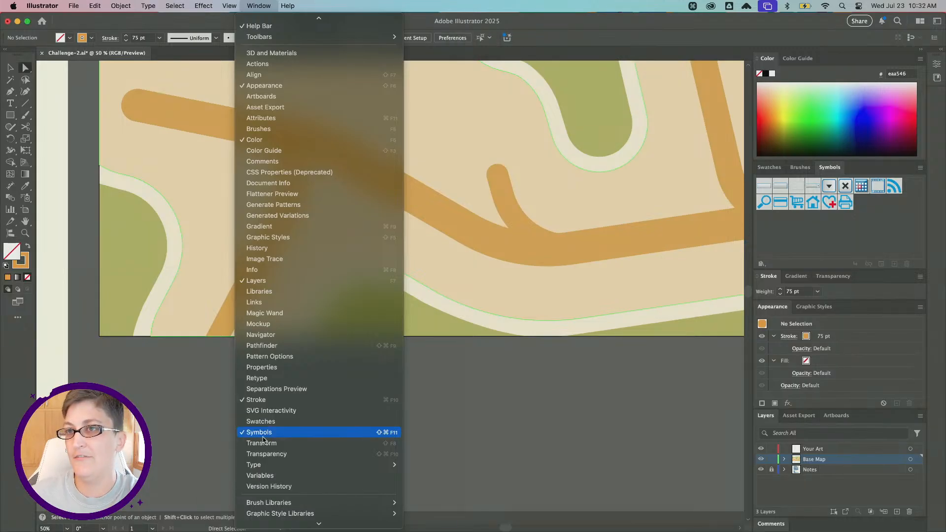
click(255, 5)
click(768, 167)
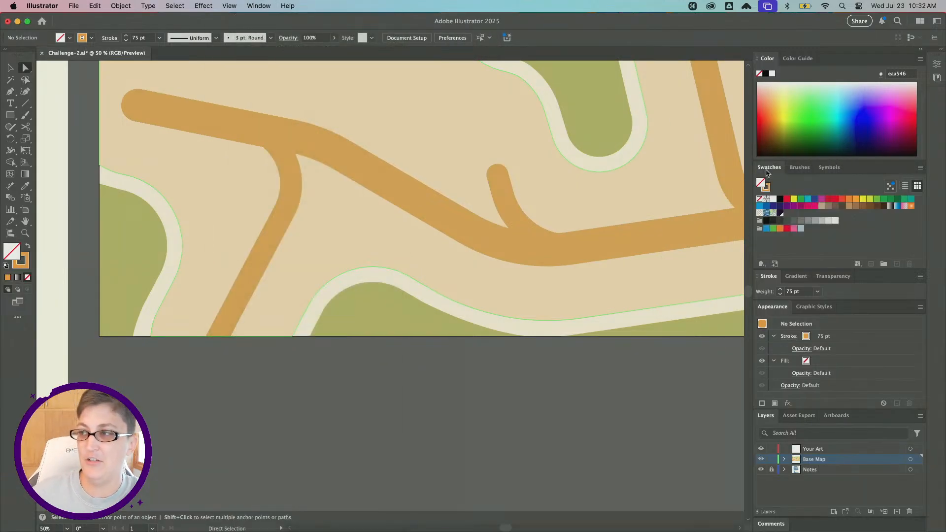
Check the Smart Guides setting in the View menu.
scroll(296, 284, down, 2)
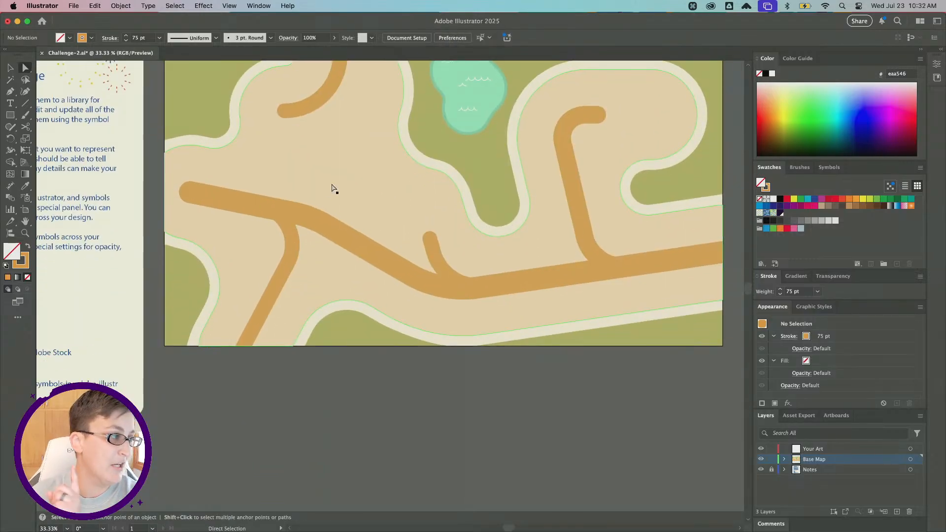
click(230, 6)
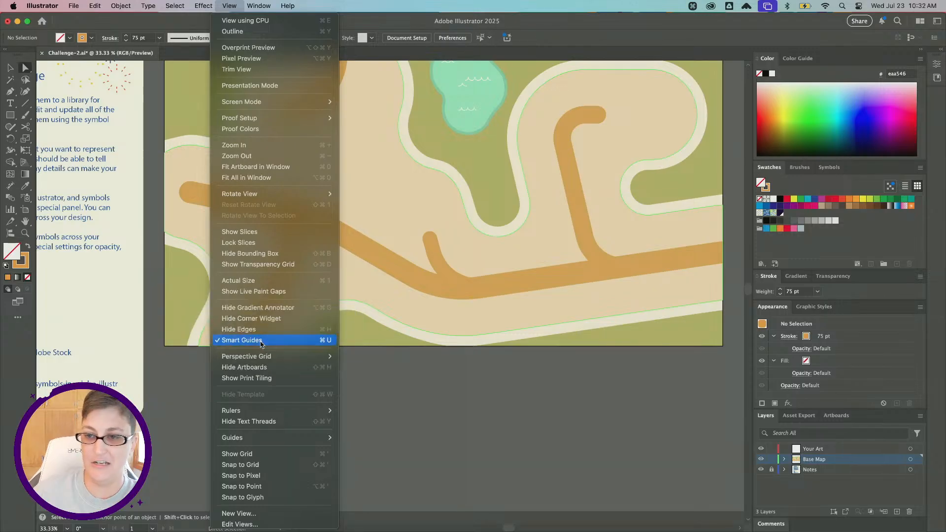
click(231, 5)
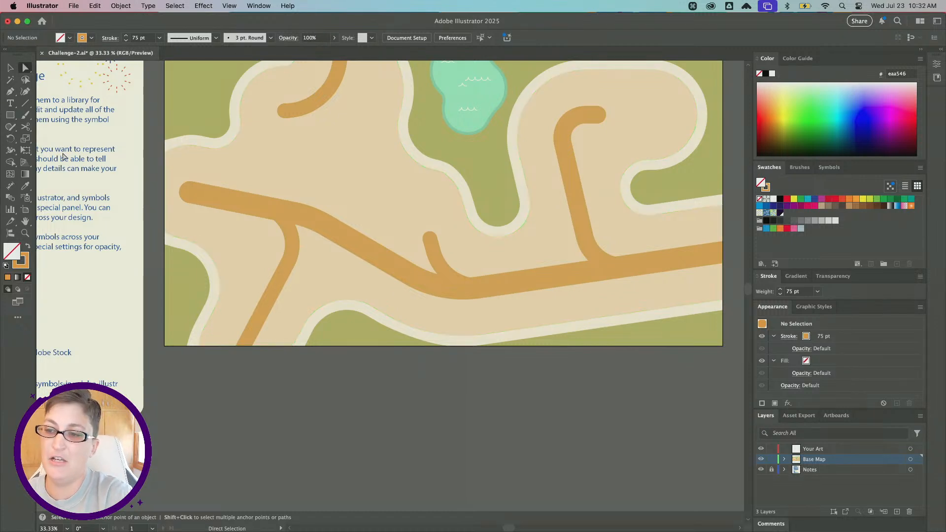
Draw a hexagon about 261 × 226 px below the artboard with the Polygon tool and default fill and stroke.
scroll(257, 284, down, 10)
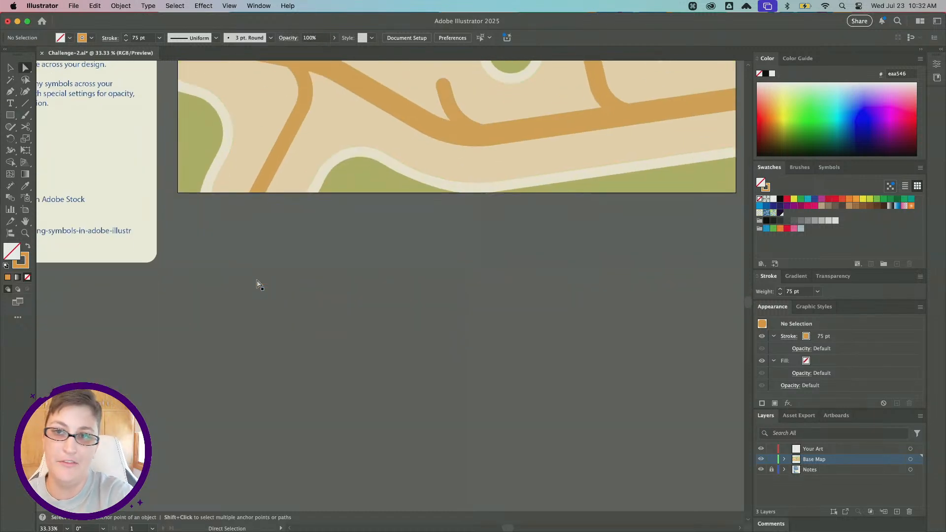
scroll(325, 291, left, 4)
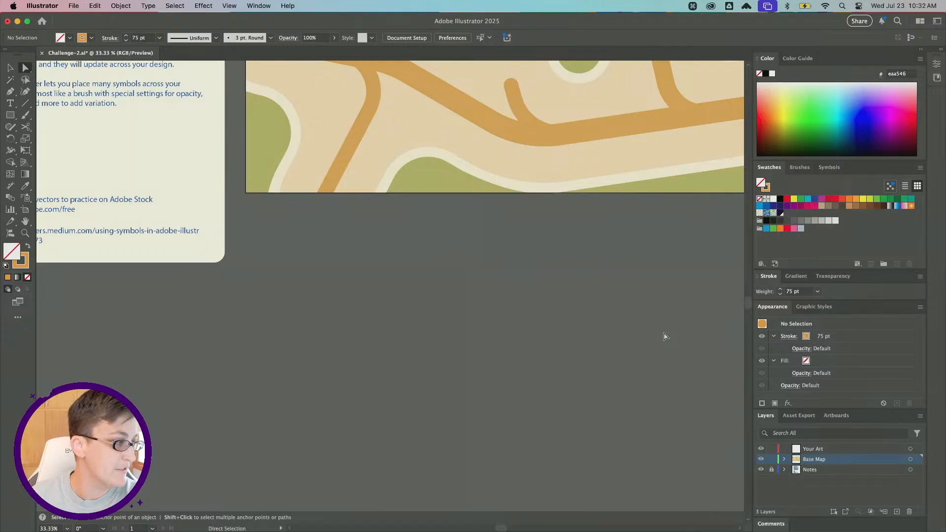
click(13, 120)
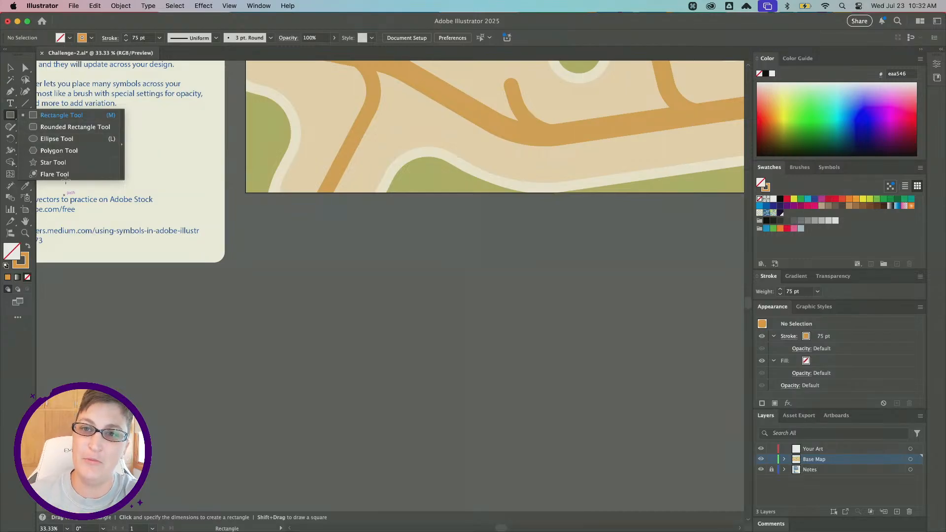
click(84, 154)
scroll(347, 253, right, 3)
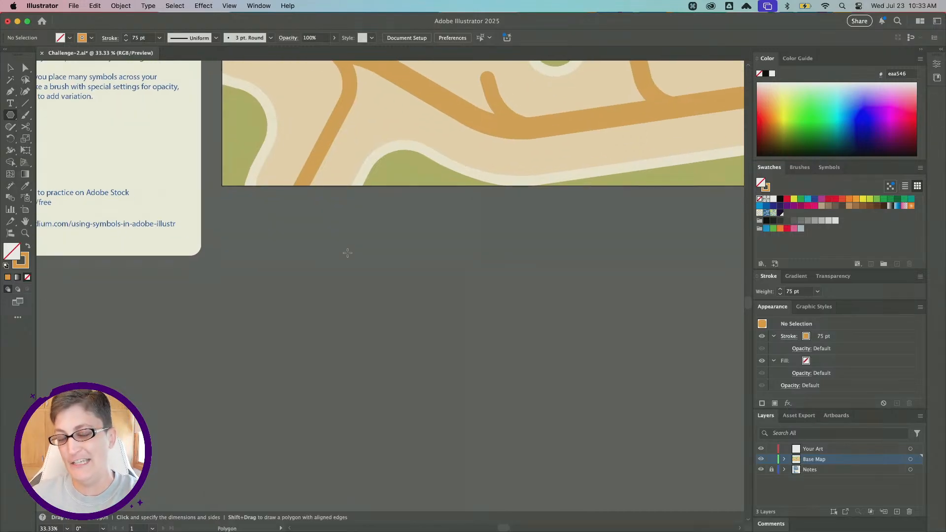
click(6, 265)
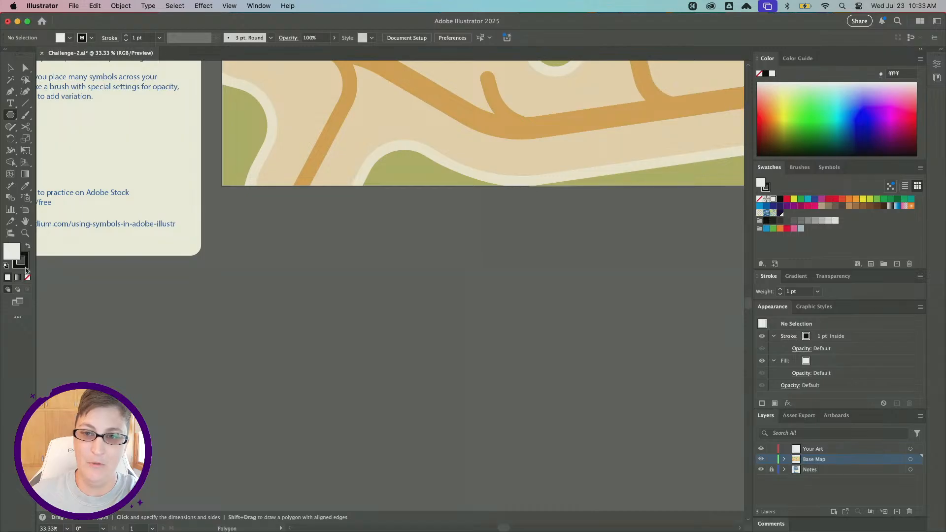
scroll(299, 272, left, 1)
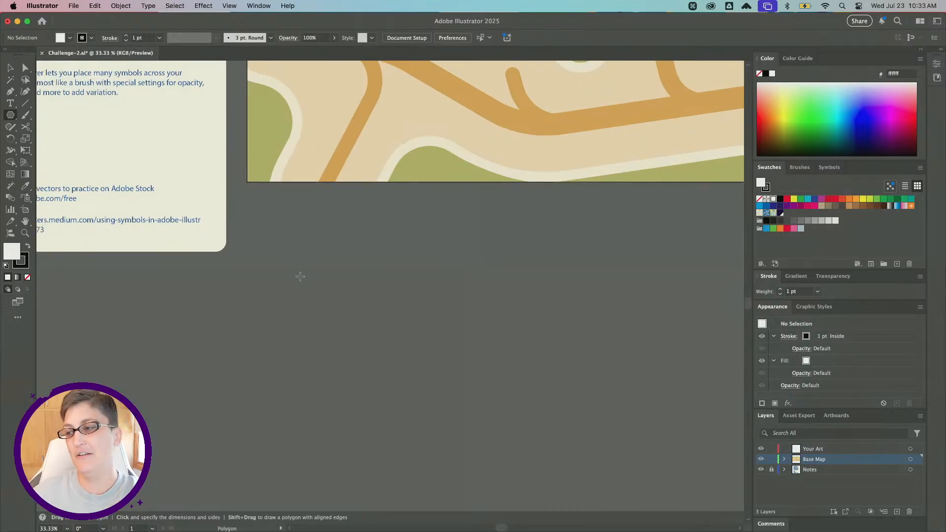
alt+scroll(302, 239, up, 2)
scroll(295, 221, down, 2)
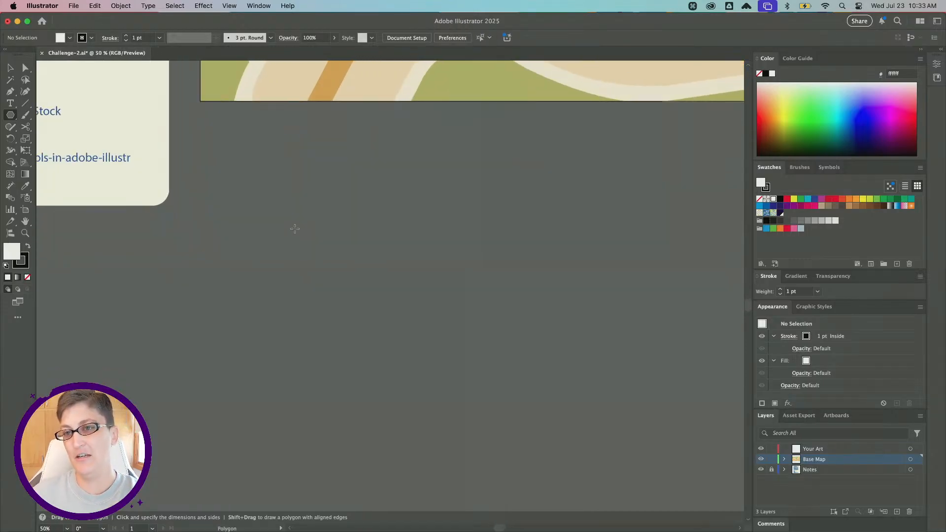
scroll(299, 247, right, 2)
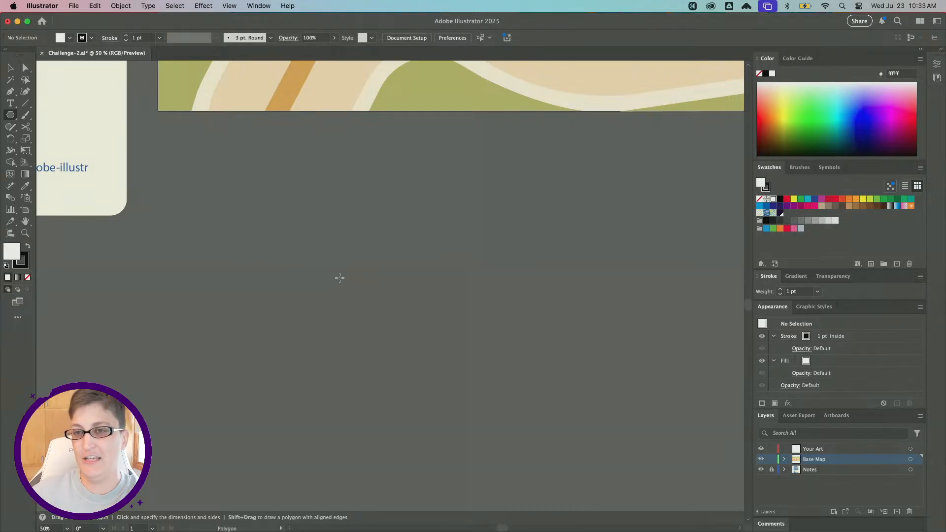
drag(226, 180, 283, 184)
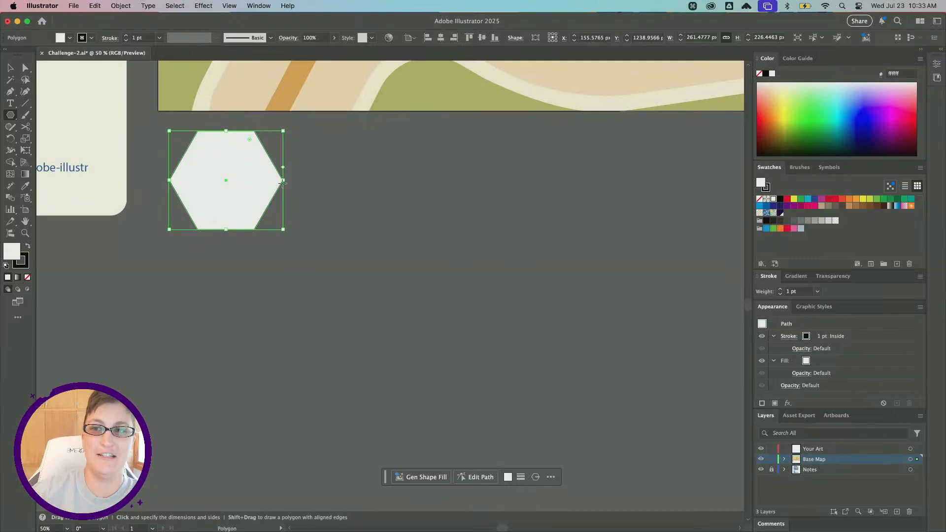
Reduce the polygon to three sides, making a triangle about 226 px wide, then return to the Selection tool.
scroll(276, 183, up, 5)
scroll(276, 183, right, 2)
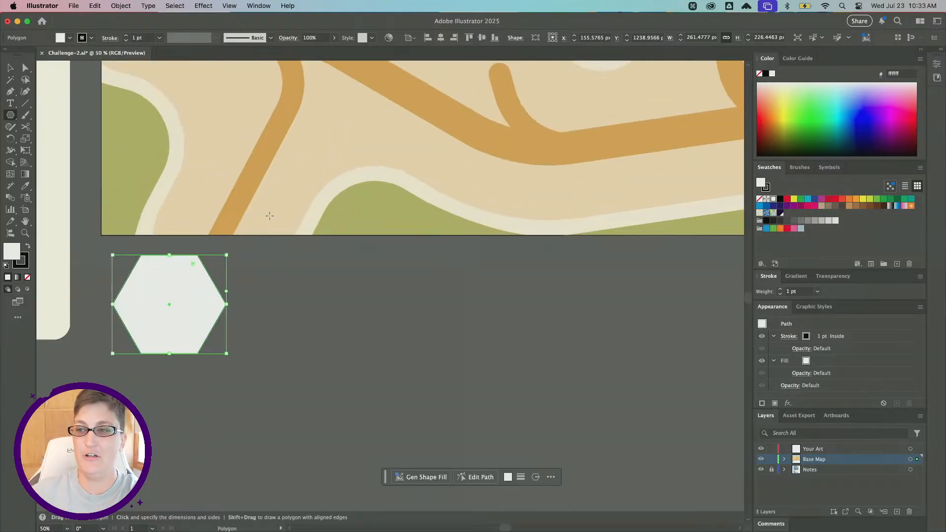
scroll(274, 240, down, 3)
scroll(274, 240, left, 2)
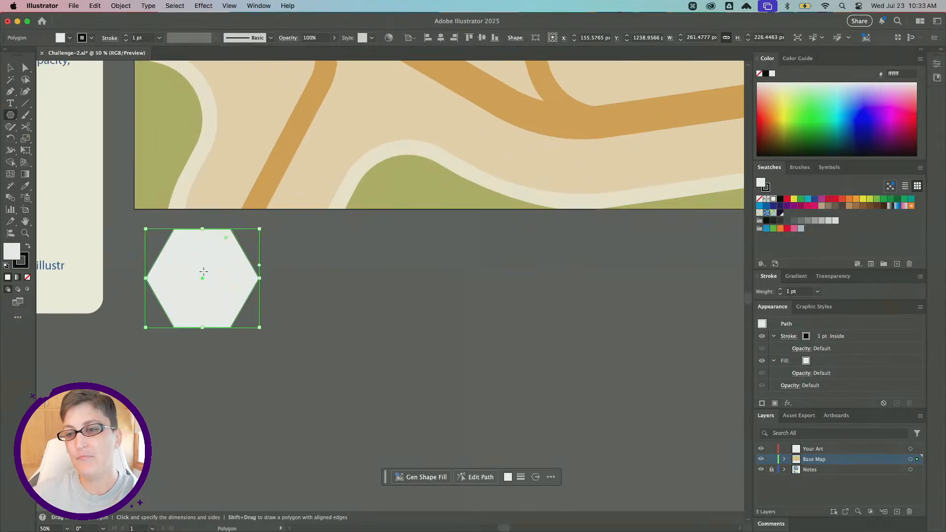
alt+scroll(204, 277, up, 1)
scroll(200, 276, left, 2)
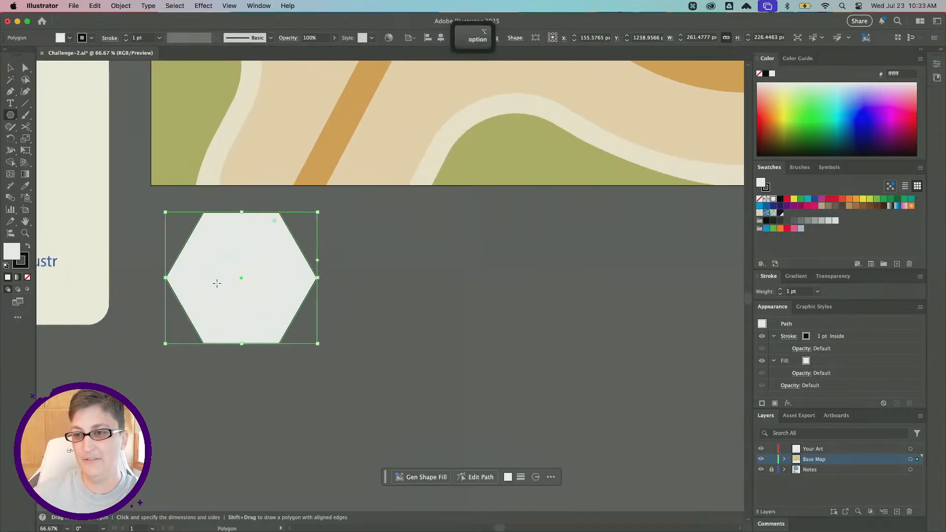
alt+scroll(215, 281, up, 1)
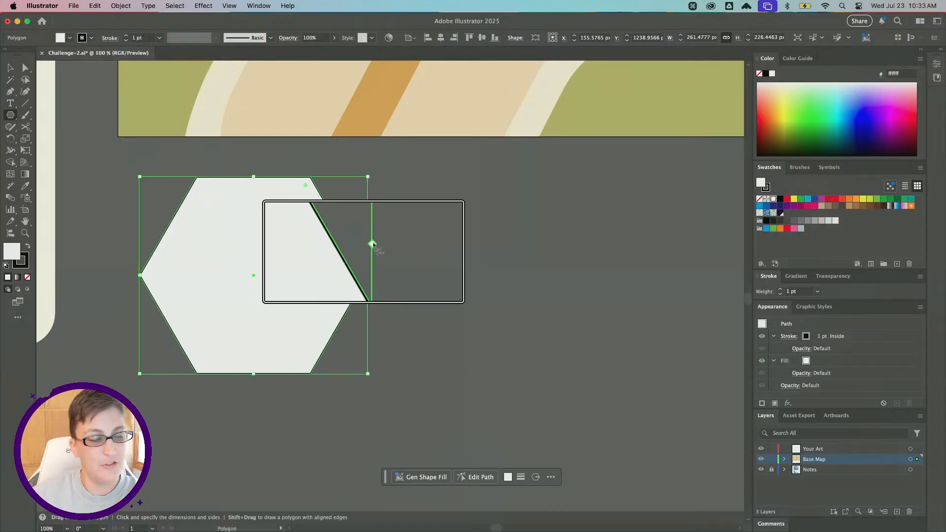
scroll(373, 244, right, 5)
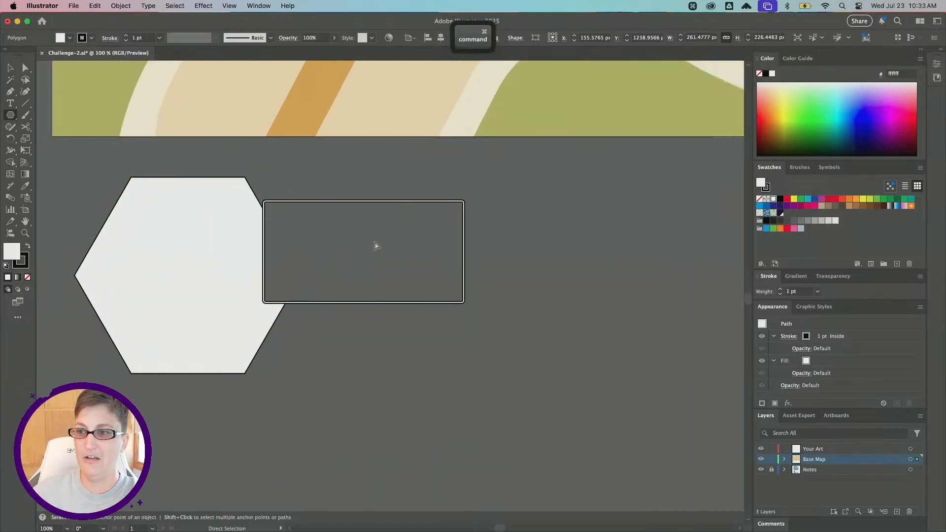
scroll(375, 245, right, 3)
scroll(375, 246, left, 7)
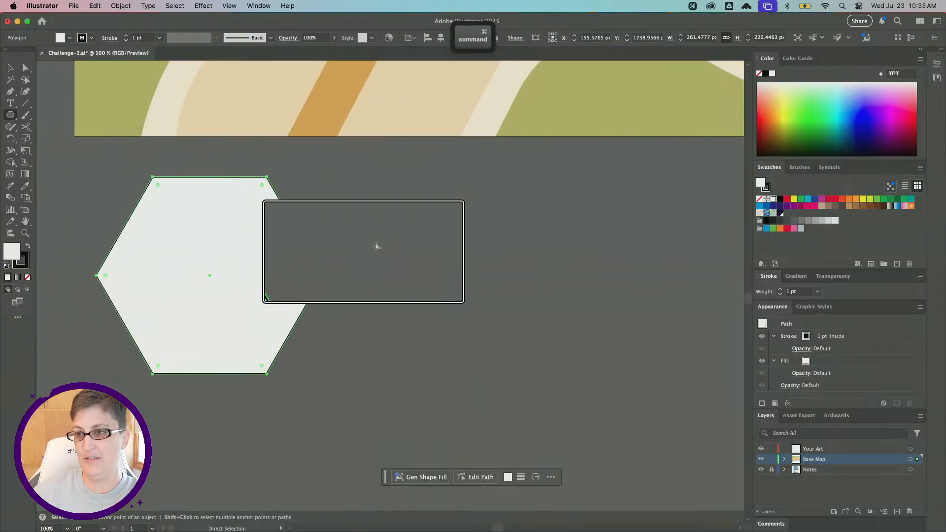
scroll(376, 246, down, 2)
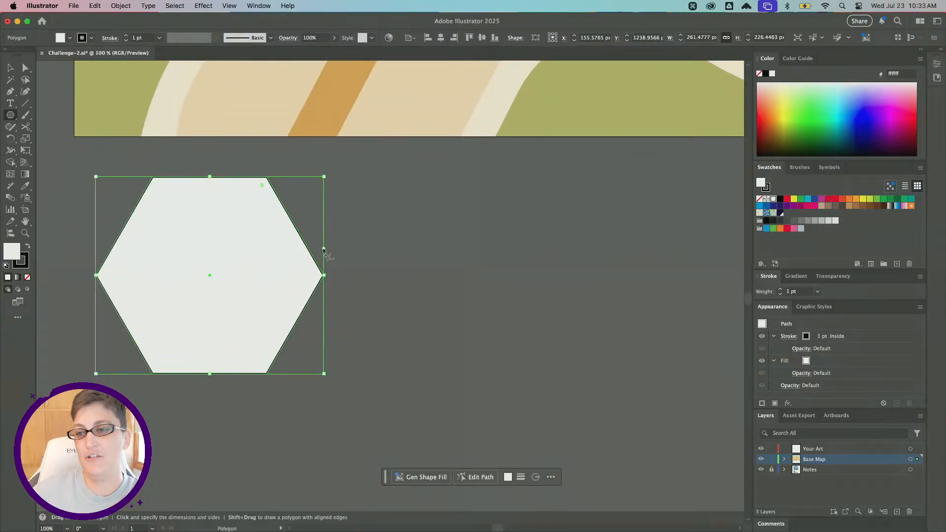
drag(324, 249, 319, 164)
scroll(275, 450, left, 2)
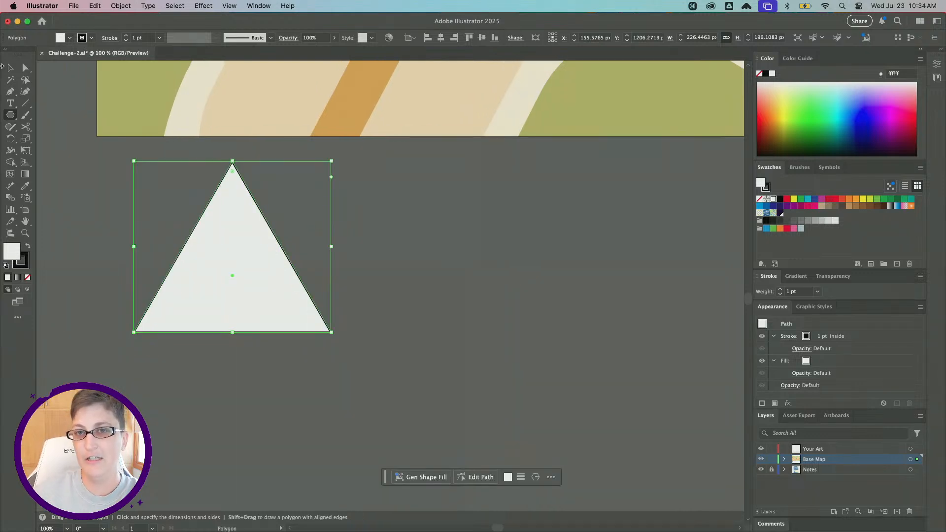
click(9, 68)
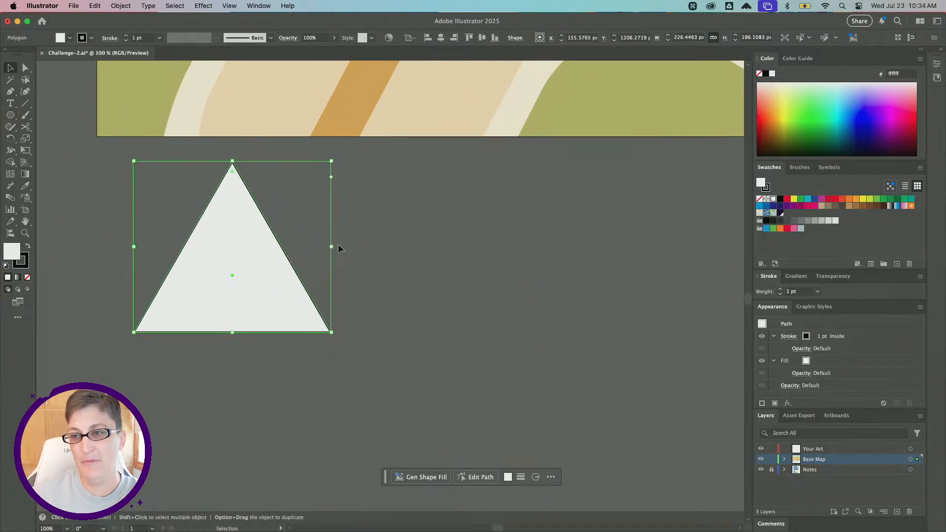
Scale the triangle down to a narrow shape about 50 × 87 px.
drag(333, 248, 233, 248)
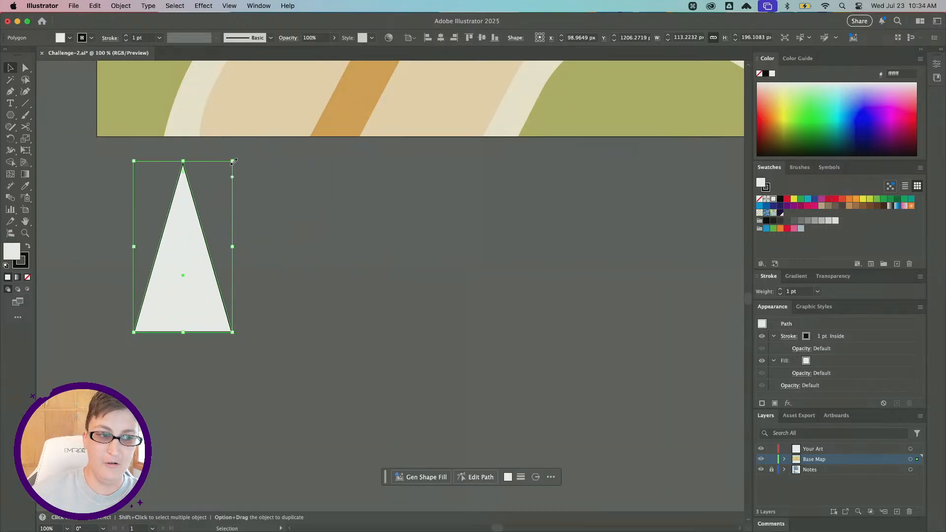
drag(232, 161, 198, 255)
scroll(199, 253, down, 3)
scroll(208, 255, up, 2)
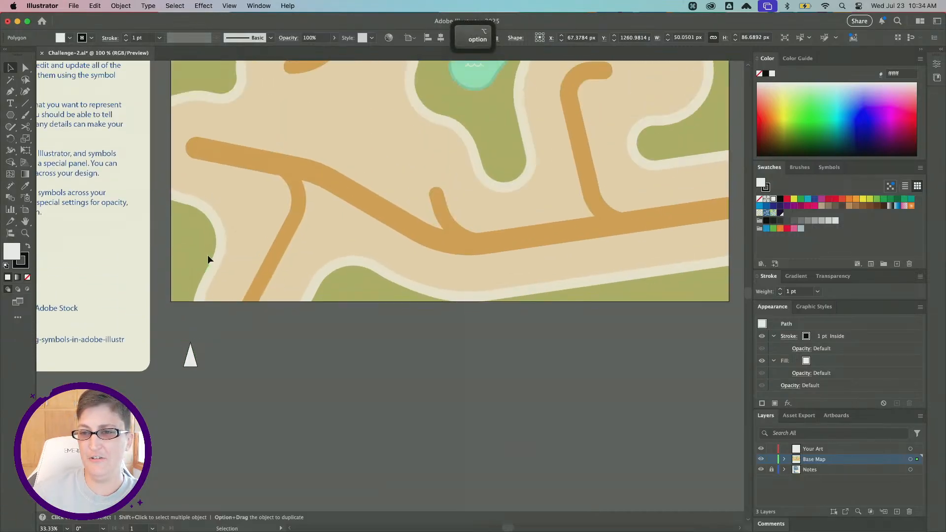
Try the triangle on the map for scale, then move it back below the artboard.
click(200, 373)
drag(198, 362, 332, 234)
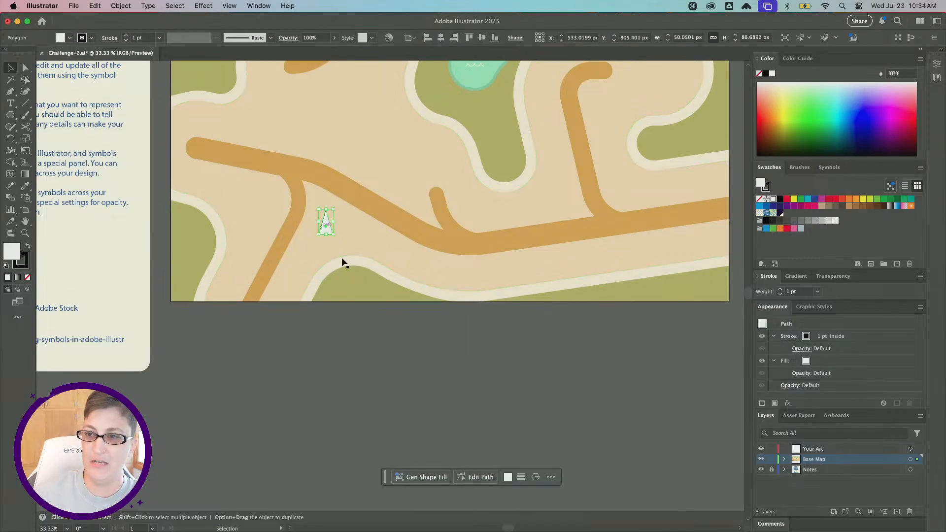
scroll(324, 234, up, 2)
scroll(324, 233, right, 2)
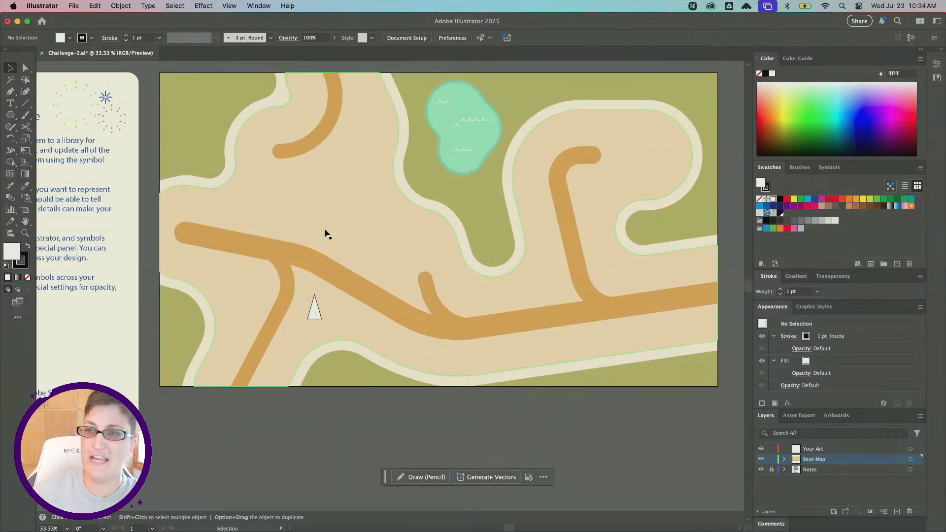
drag(285, 261, 185, 411)
Resize the triangle to about 57 × 99 px.
scroll(184, 411, up, 3)
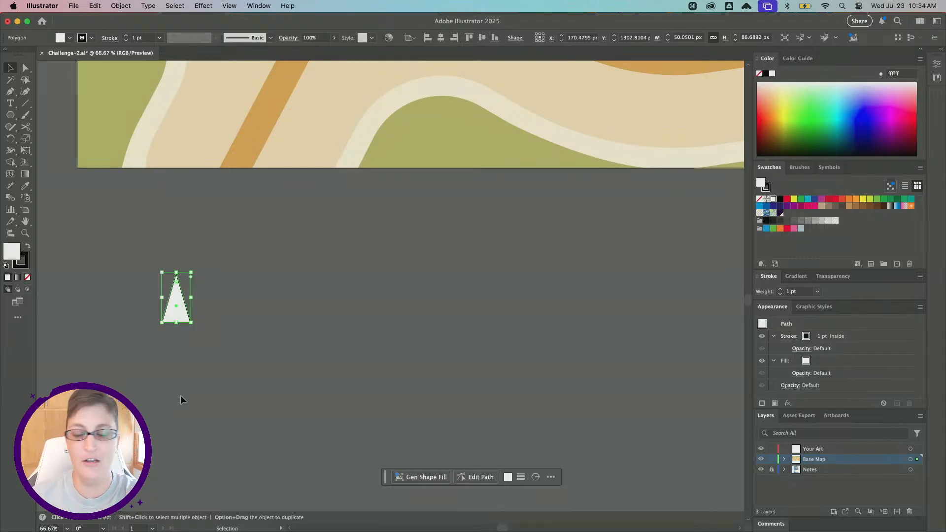
scroll(175, 357, up, 2)
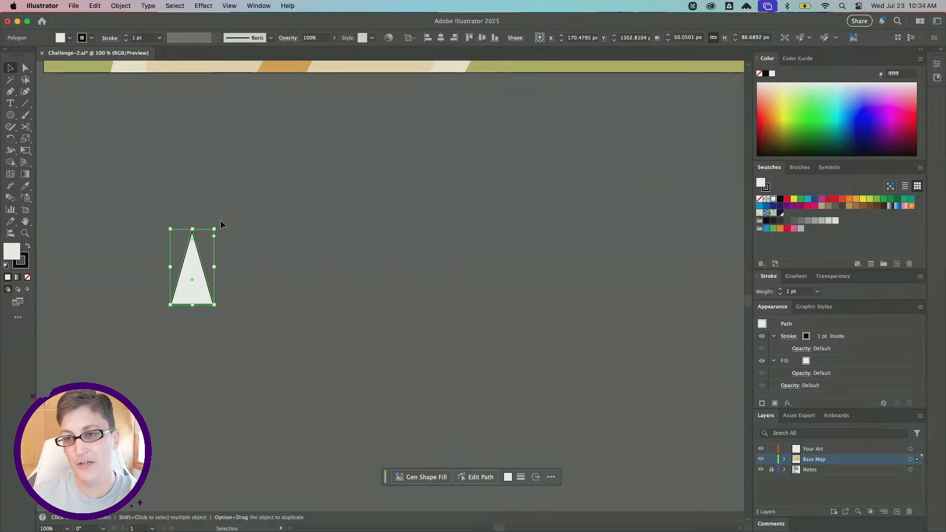
drag(214, 229, 220, 217)
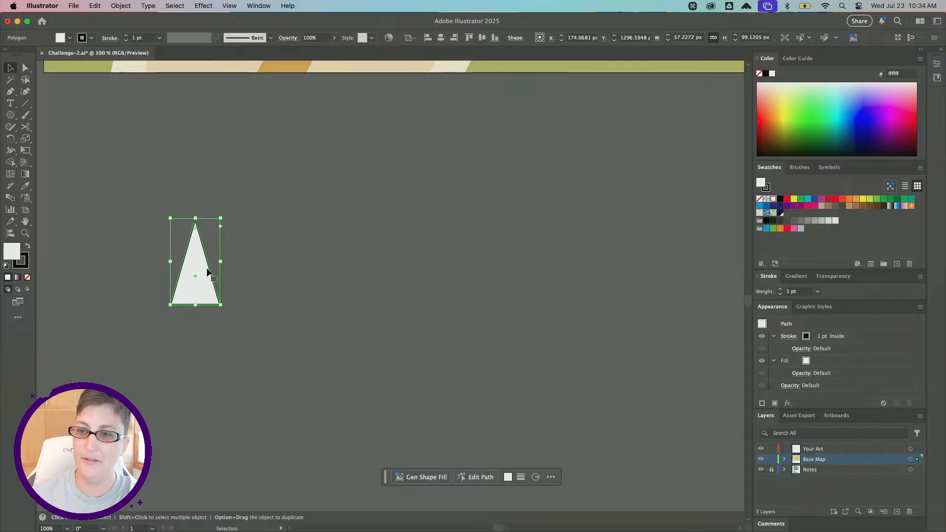
Sample the map's green area with the Eyedropper to fill the triangle.
scroll(207, 270, up, 5)
key(i)
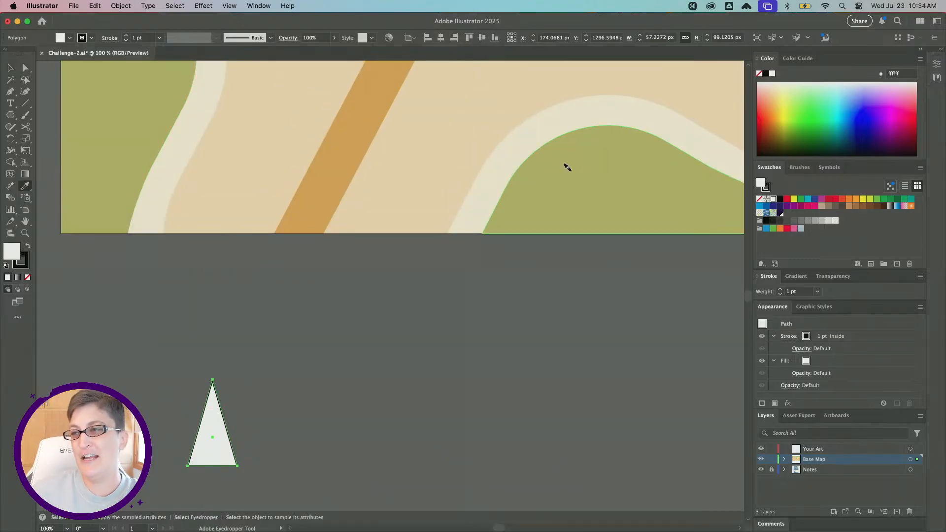
alt+scroll(567, 168, down, 1)
click(526, 171)
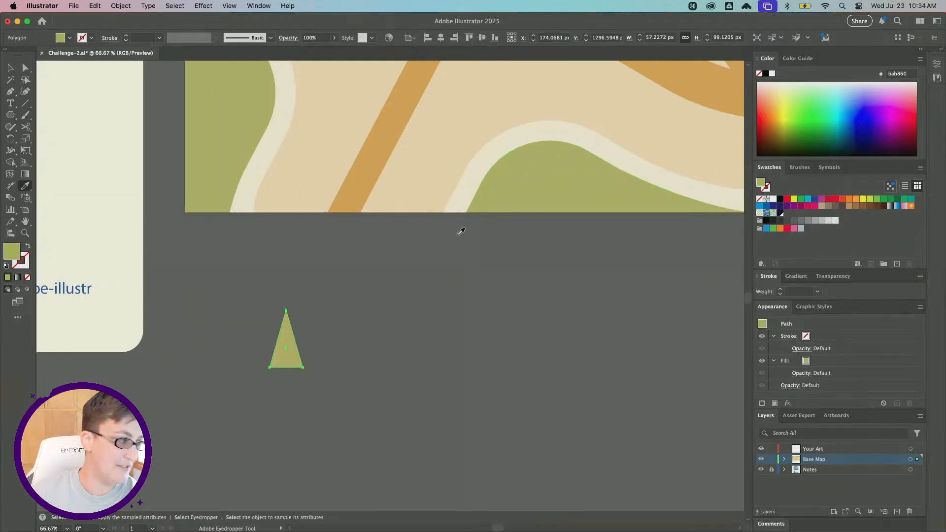
Darken the triangle's fill to 93a044 in the Color Picker.
scroll(347, 276, left, 2)
scroll(345, 338, right, 1)
alt+scroll(332, 345, up, 1)
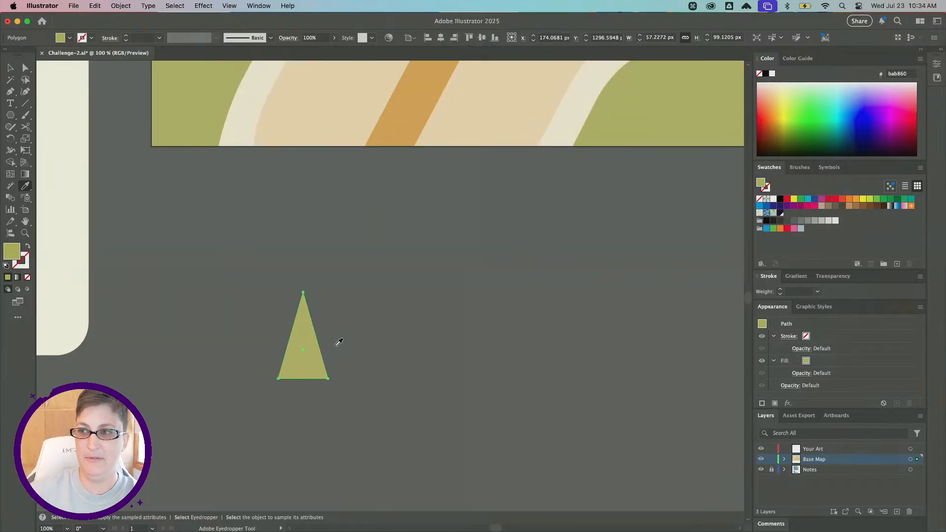
alt+scroll(335, 344, down, 1)
scroll(375, 320, right, 1)
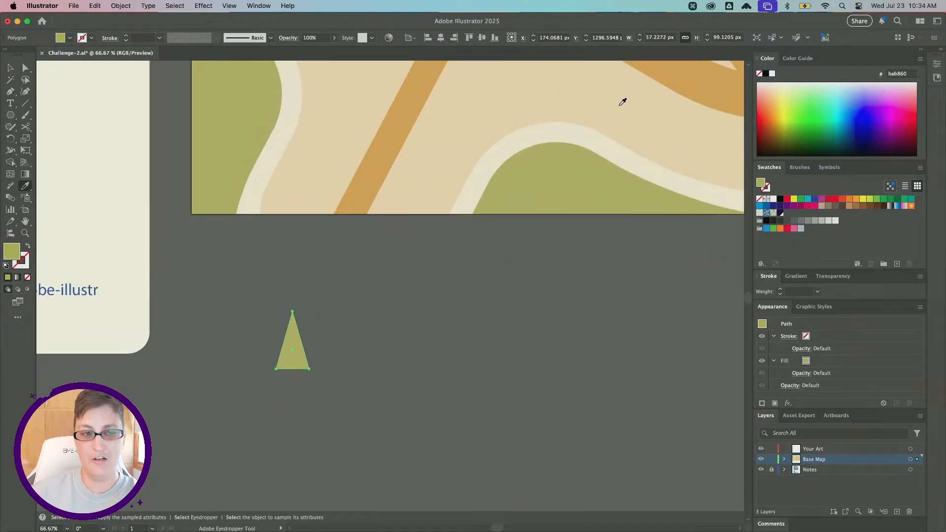
double_click(7, 257)
drag(792, 197, 482, 119)
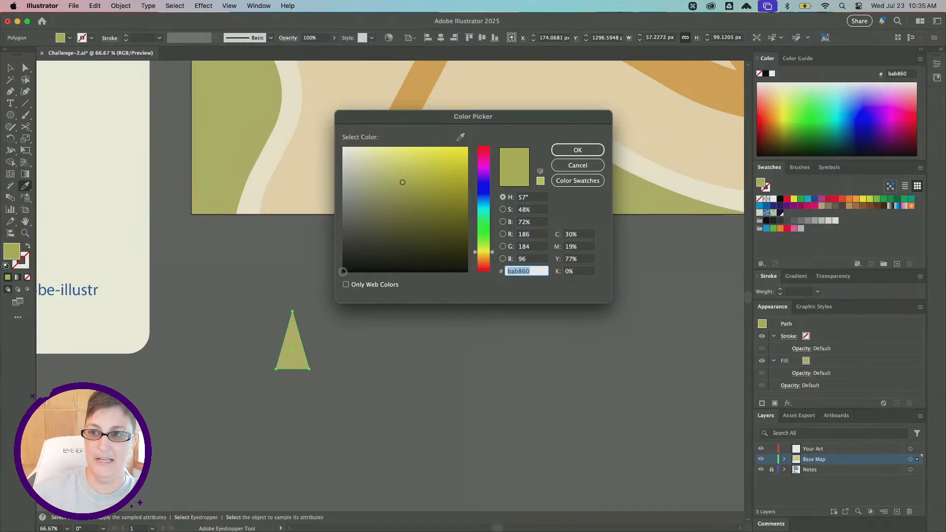
drag(405, 184, 412, 191)
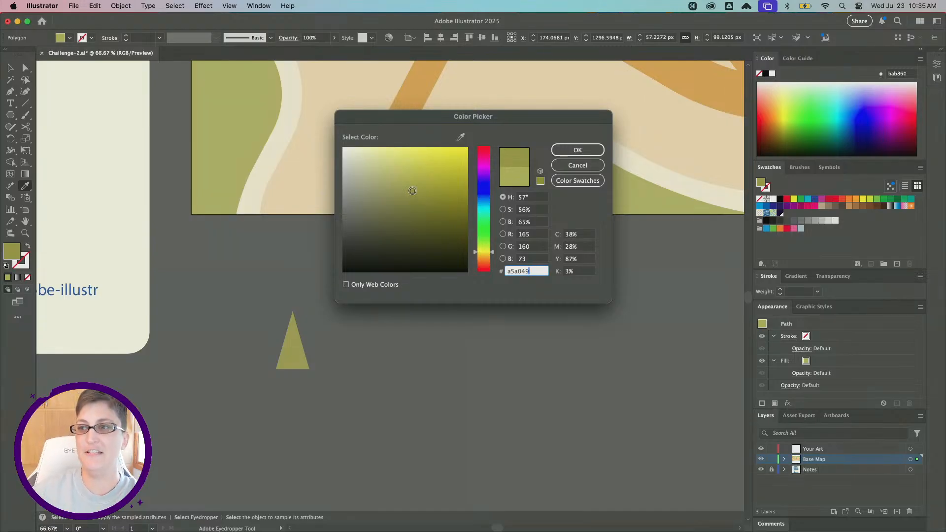
drag(413, 191, 415, 192)
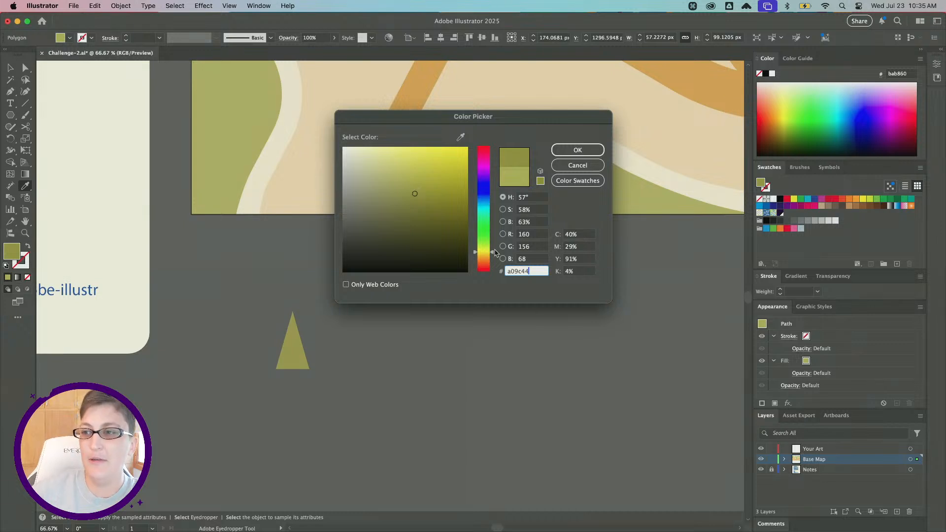
drag(494, 253, 494, 247)
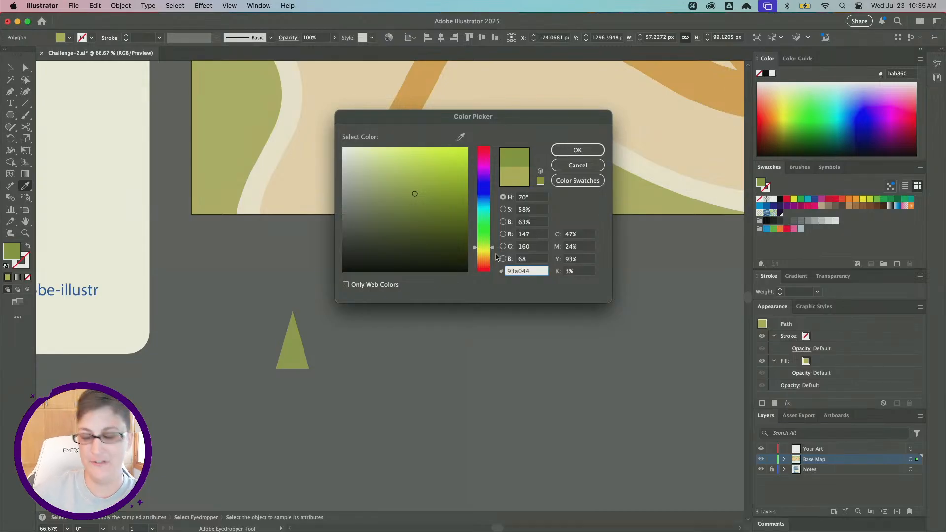
click(574, 150)
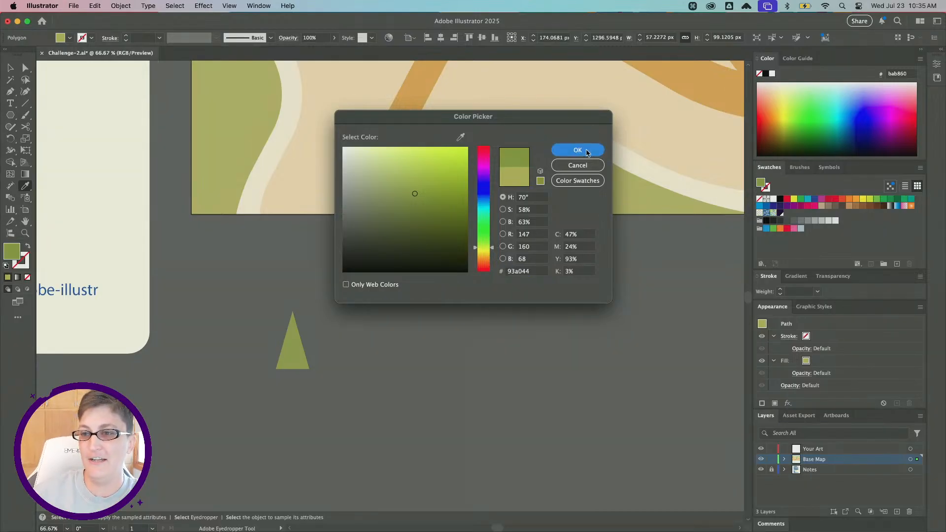
Try placing the triangle on the map, then undo the move.
click(11, 68)
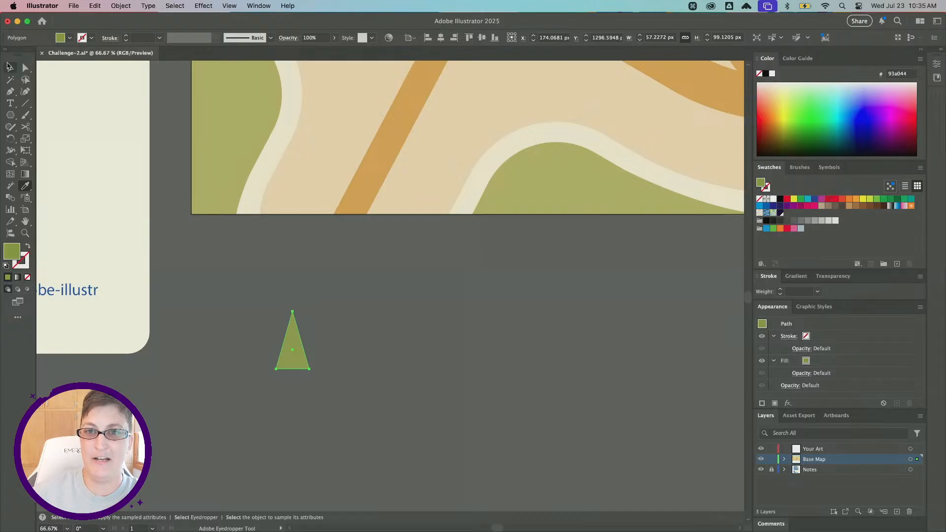
scroll(327, 262, right, 2)
drag(267, 362, 515, 175)
scroll(458, 324, right, 2)
click(458, 324)
scroll(457, 324, down, 1)
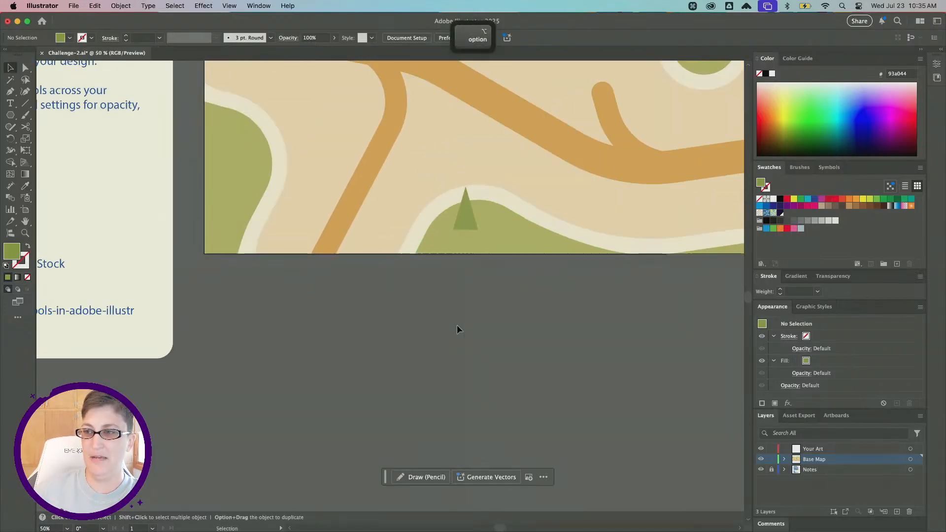
key(super+z)
Curve the triangle's base slightly downward with the Curvature tool, then deselect.
scroll(362, 300, down, 3)
scroll(363, 300, left, 2)
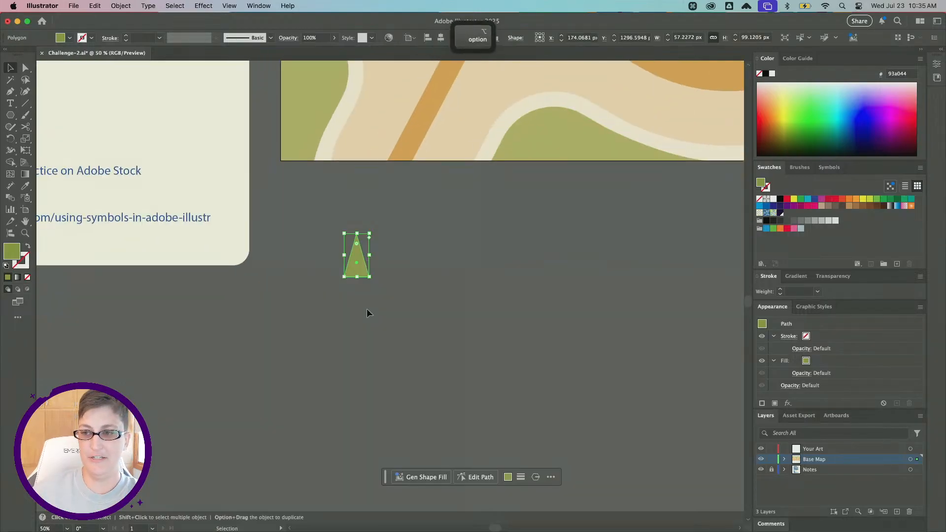
scroll(367, 309, up, 1)
scroll(387, 226, up, 1)
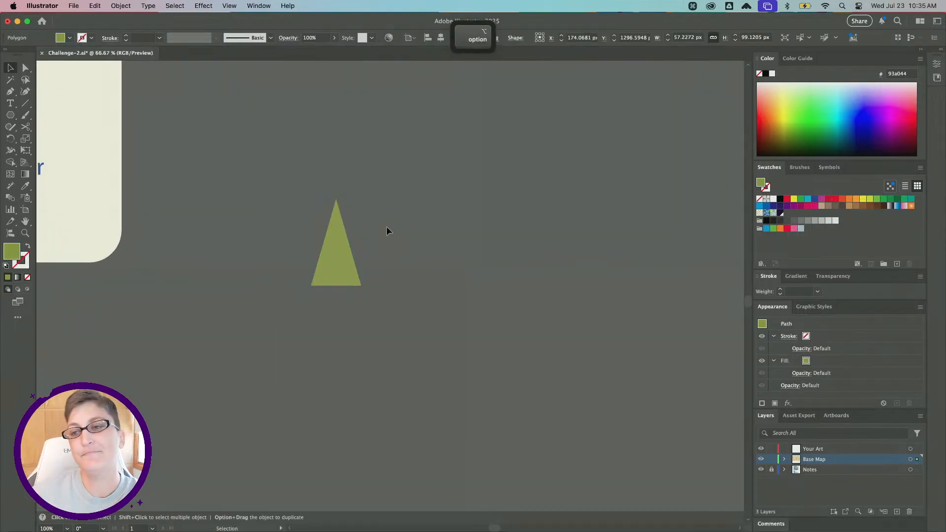
click(25, 92)
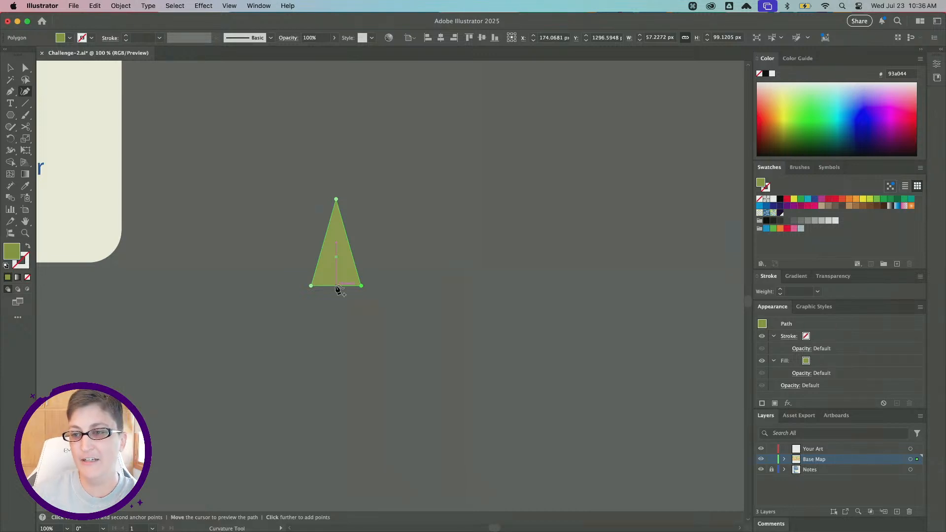
drag(336, 286, 337, 290)
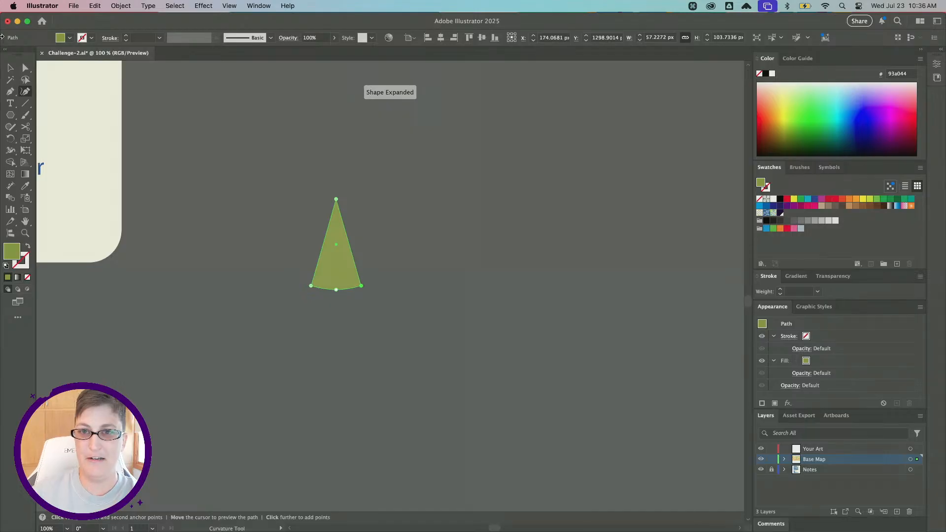
click(10, 69)
click(409, 242)
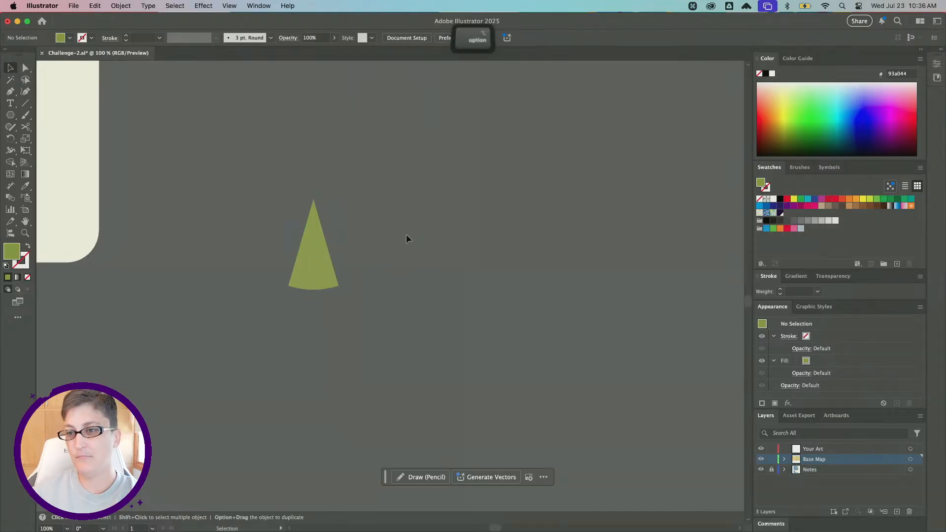
Draw a test Blob Brush stroke beside the triangle and delete it.
key(super+equal)
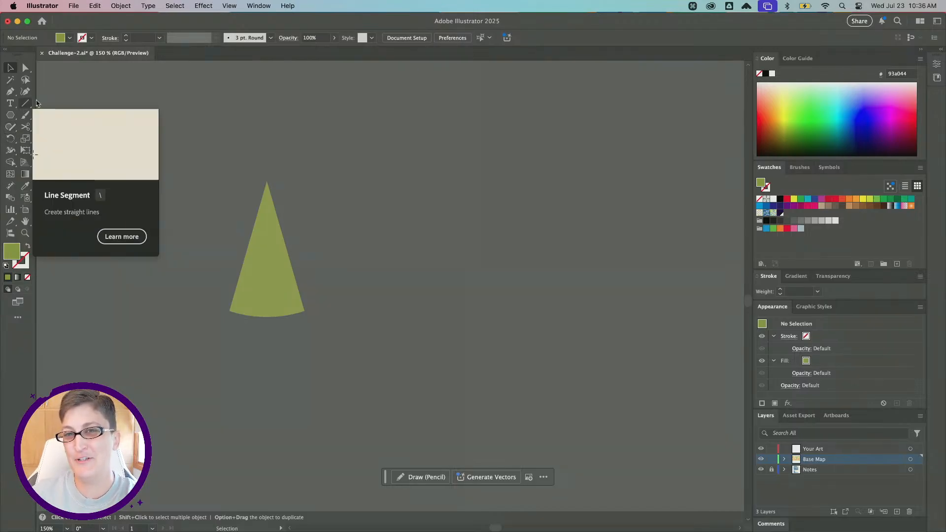
click(23, 116)
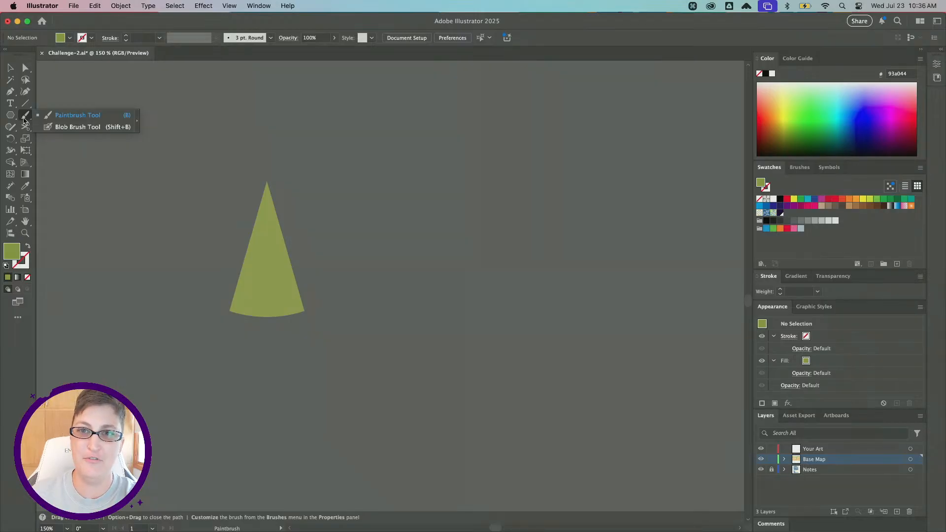
click(64, 124)
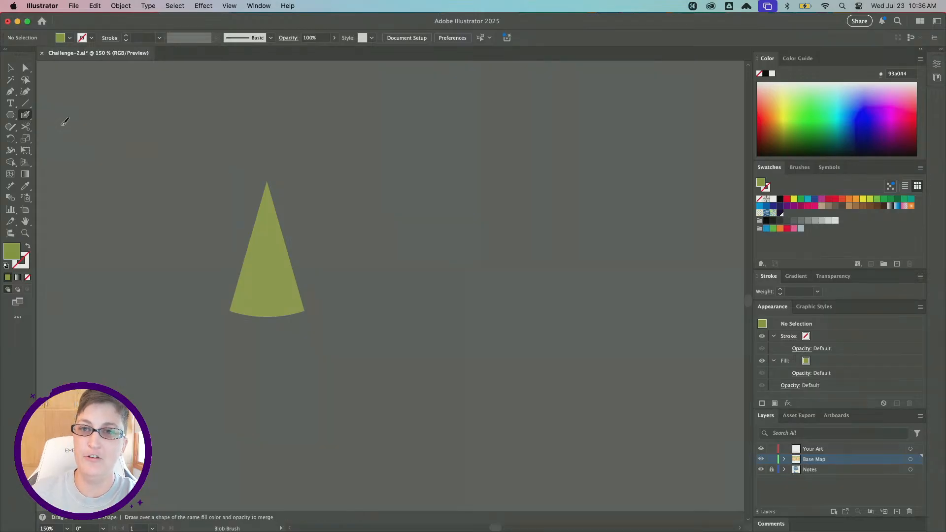
scroll(365, 222, right, 4)
scroll(366, 222, down, 2)
mouse_move(309, 214)
mouse_down()
mouse_move(331, 185)
mouse_move(335, 236)
mouse_move(350, 208)
mouse_move(327, 258)
mouse_move(350, 206)
mouse_up()
key(shift+x)
key(a)
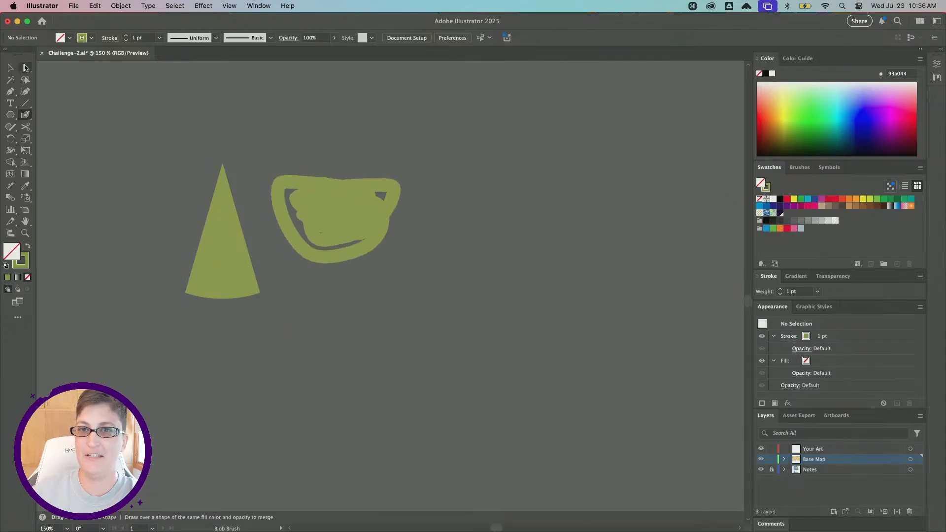
click(339, 217)
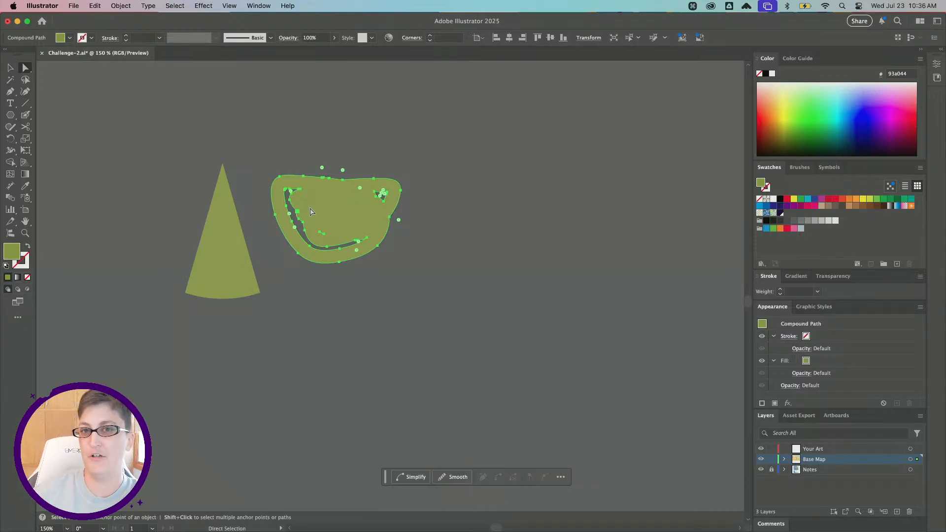
key(BackSpace)
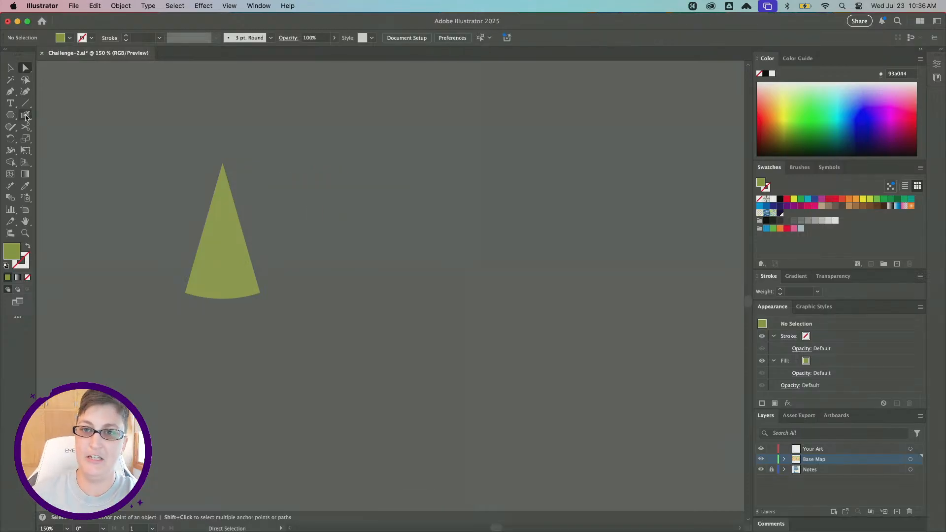
Set the Blob Brush fidelity to Smooth and its size to 42 pt.
double_click(26, 117)
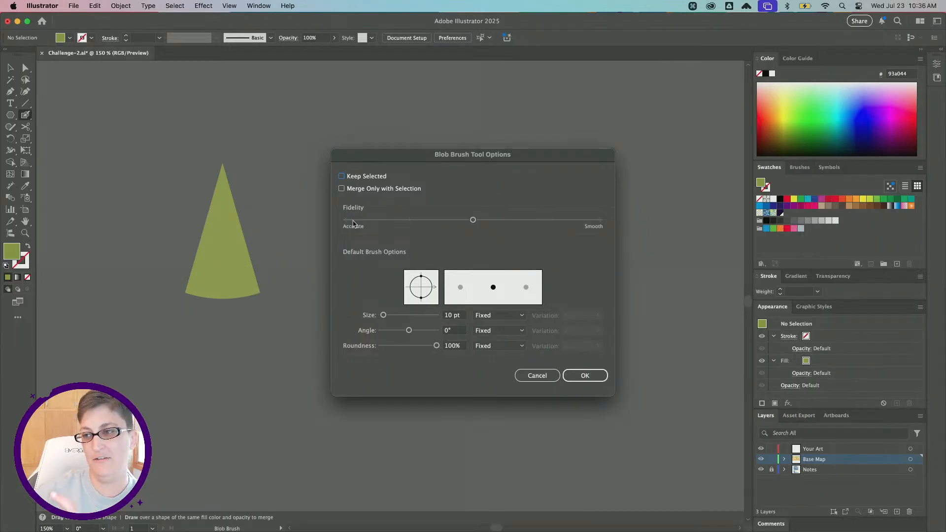
click(599, 220)
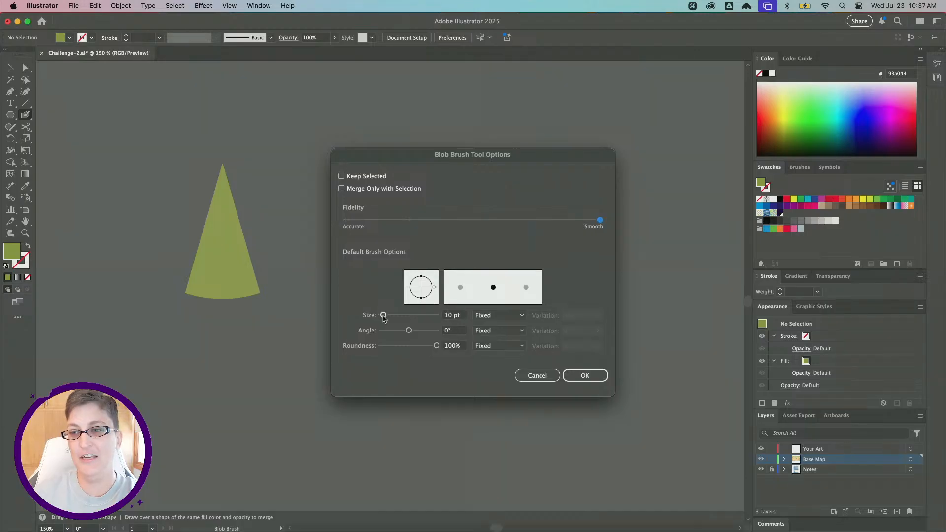
drag(384, 315, 394, 316)
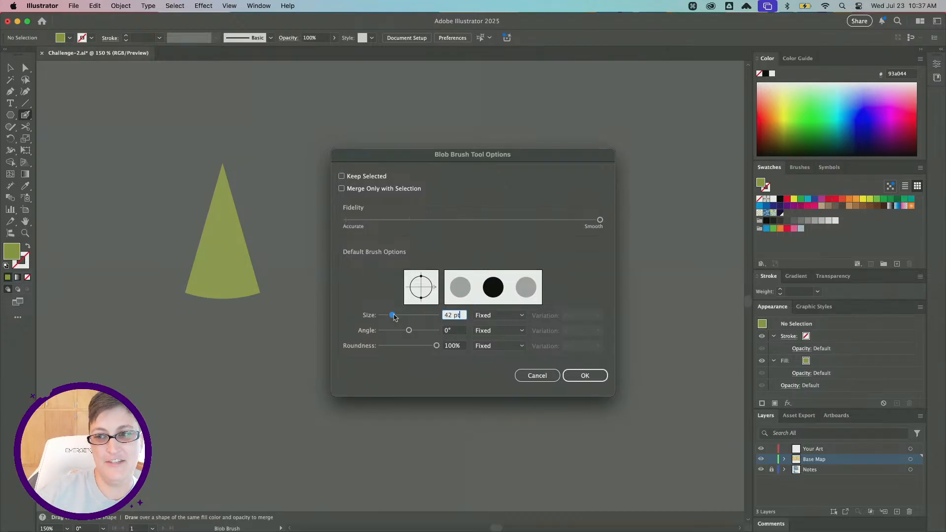
click(584, 376)
Paint a rounded, cloud-like treetop beside the triangle with the Blob Brush.
mouse_move(315, 194)
mouse_down()
mouse_move(353, 207)
mouse_move(333, 222)
mouse_move(322, 210)
mouse_move(299, 227)
mouse_up()
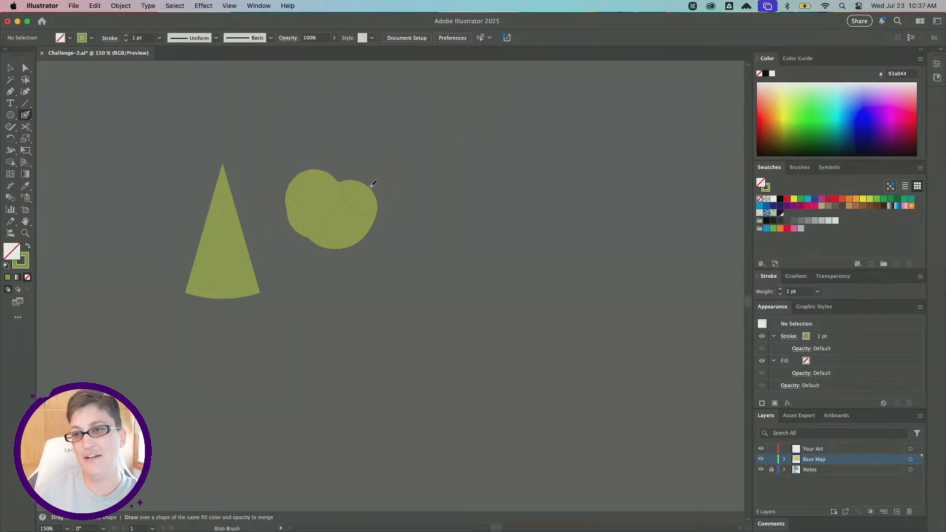
key(super+z)
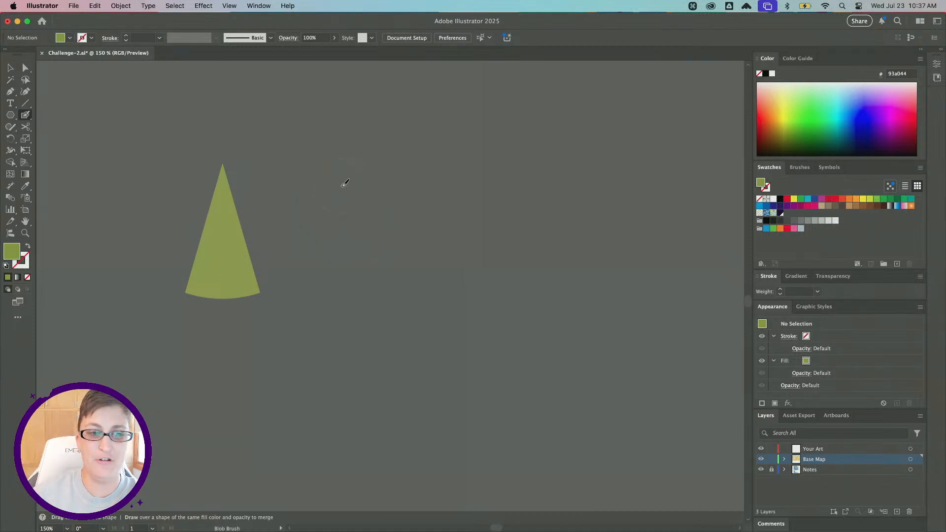
mouse_move(329, 184)
mouse_down()
mouse_move(355, 196)
mouse_move(368, 217)
mouse_move(326, 212)
mouse_move(321, 233)
mouse_move(308, 233)
mouse_move(368, 267)
mouse_move(341, 200)
mouse_move(401, 211)
mouse_move(349, 219)
mouse_move(350, 243)
mouse_move(304, 225)
mouse_move(349, 249)
mouse_up()
key(shift+x)
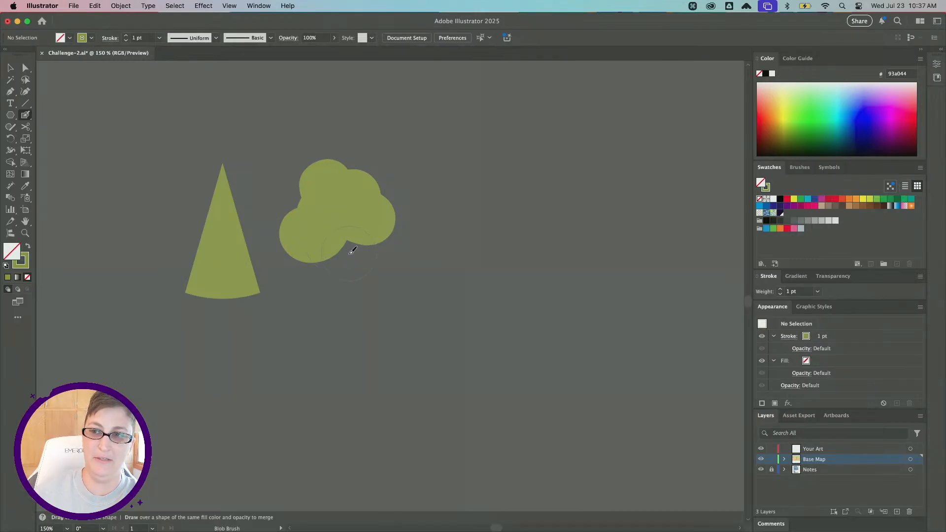
Touch up the treetop's lower edge with one more Blob Brush dab, then select and deselect the merged shape.
drag(352, 251, 352, 248)
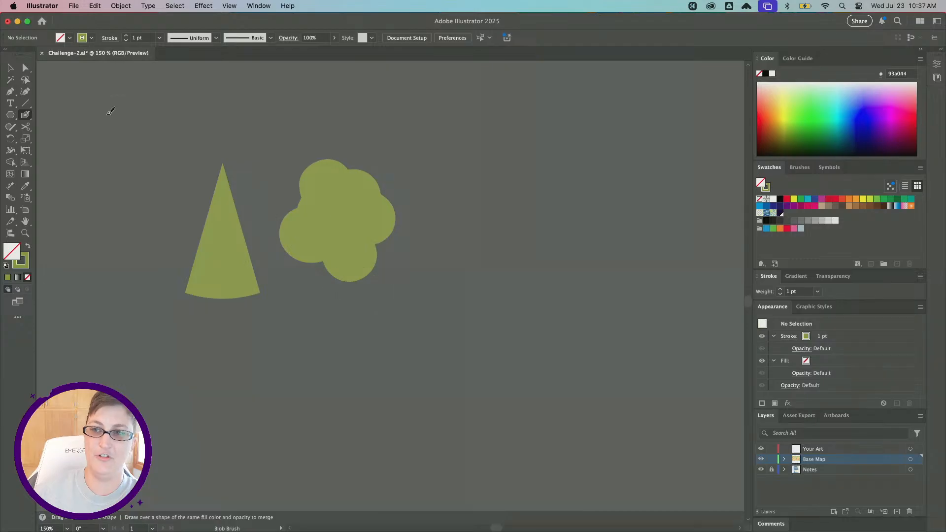
click(10, 67)
click(349, 236)
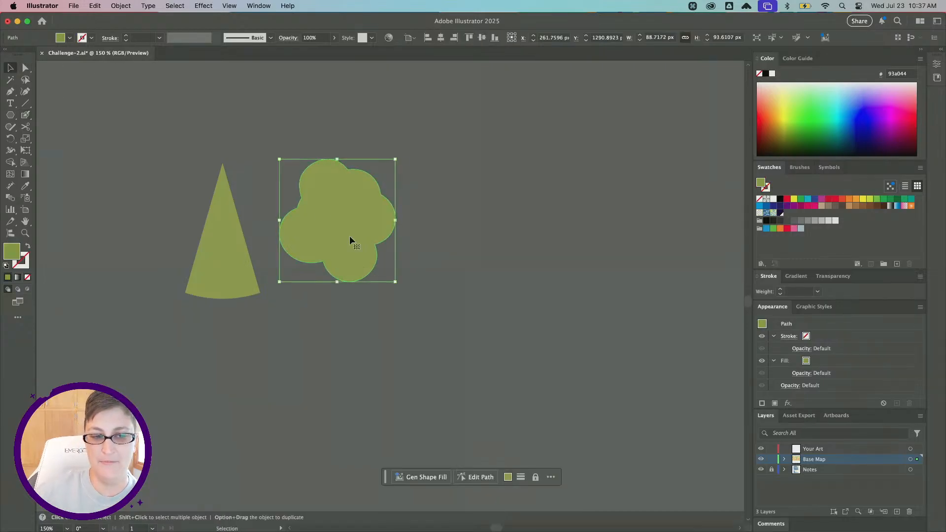
click(177, 150)
Open the Blob Brush tool options and close them with OK.
double_click(25, 114)
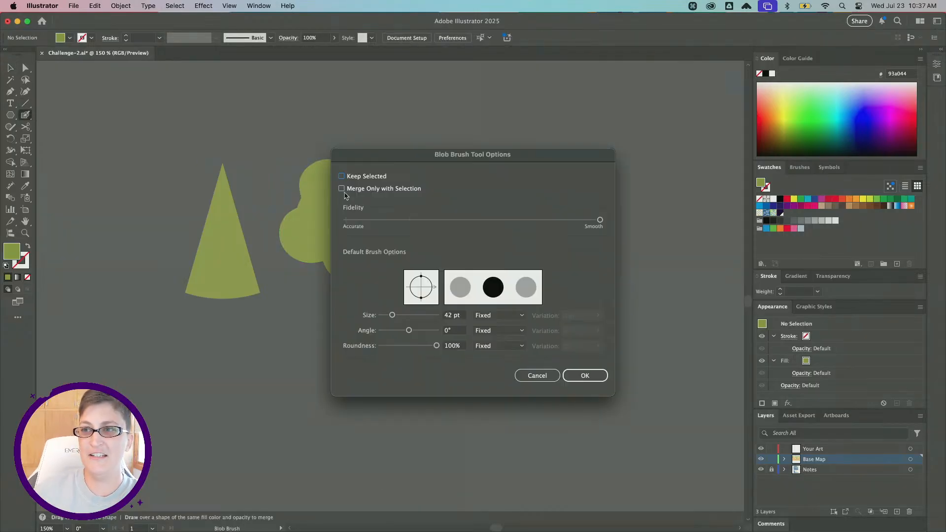
key(super)
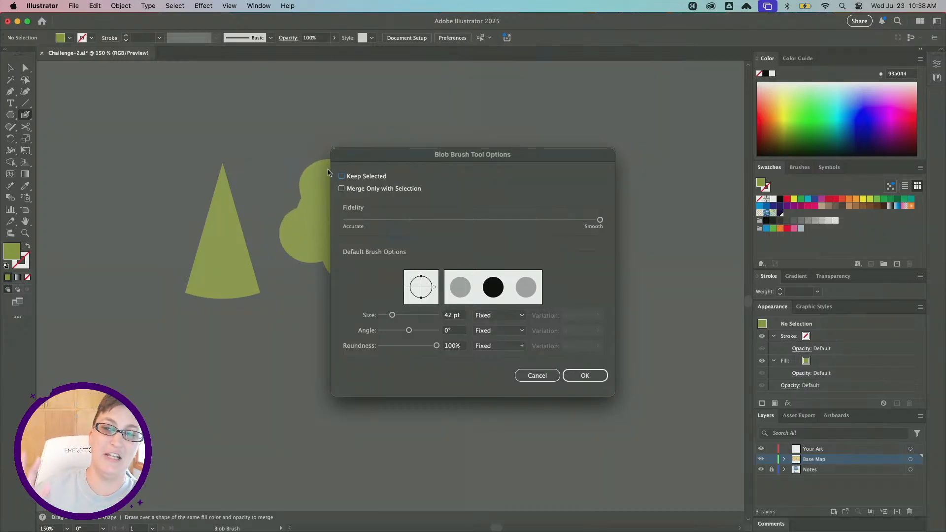
click(581, 375)
Sample the orange road stripe on the base map with the Eyedropper tool.
scroll(272, 208, down, 3)
scroll(272, 208, up, 3)
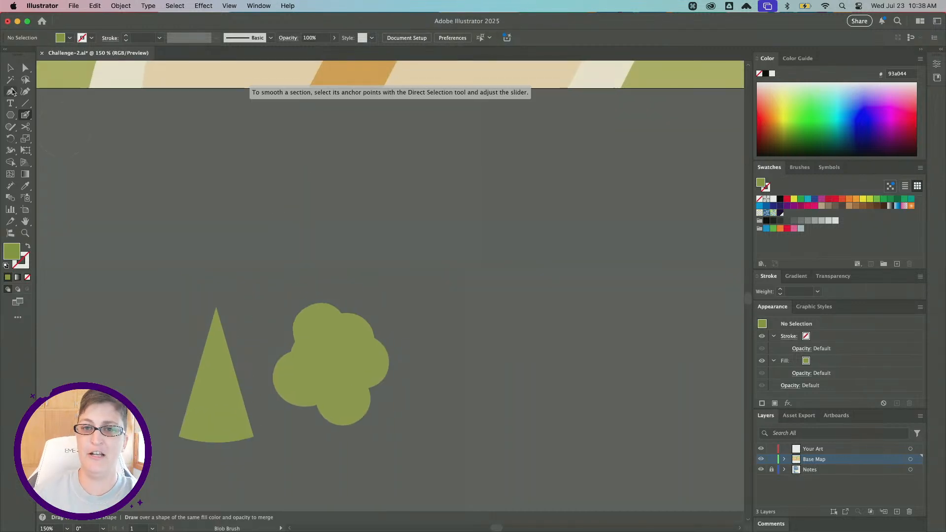
click(25, 185)
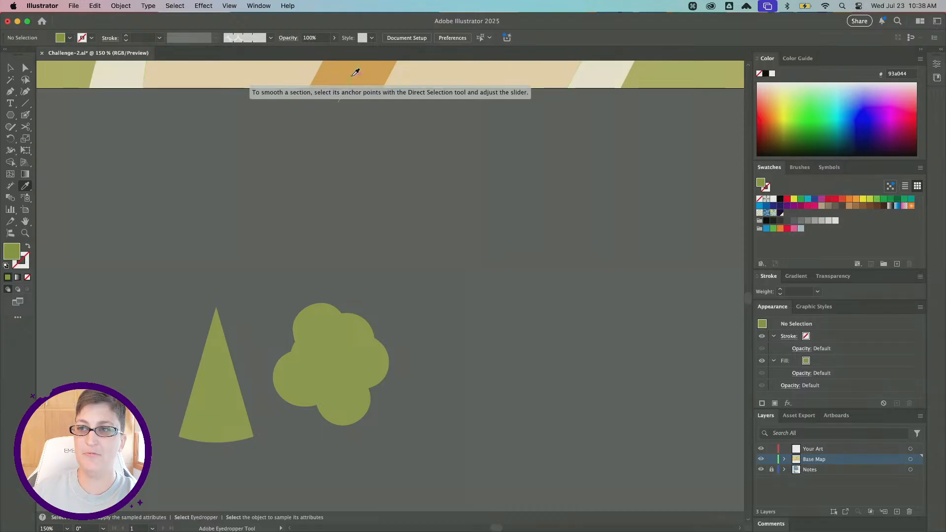
scroll(362, 79, up, 3)
click(394, 70)
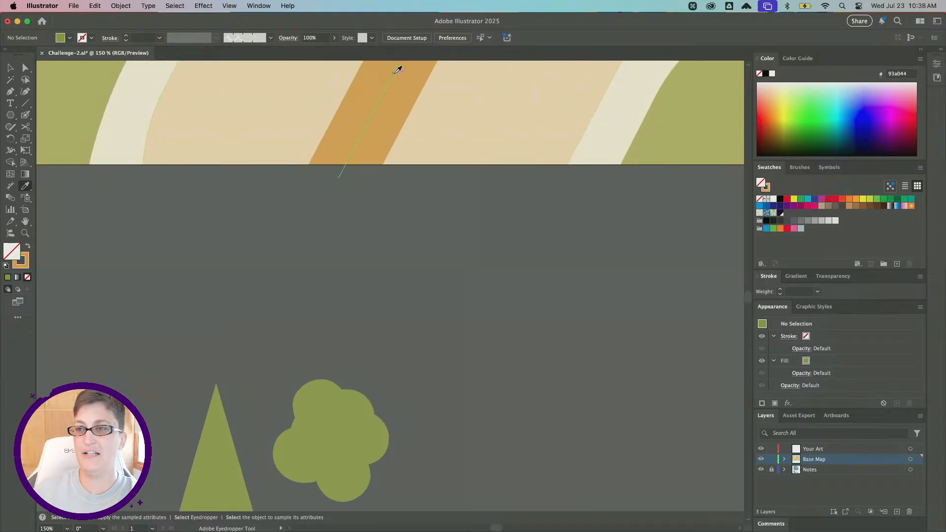
scroll(329, 341, down, 8)
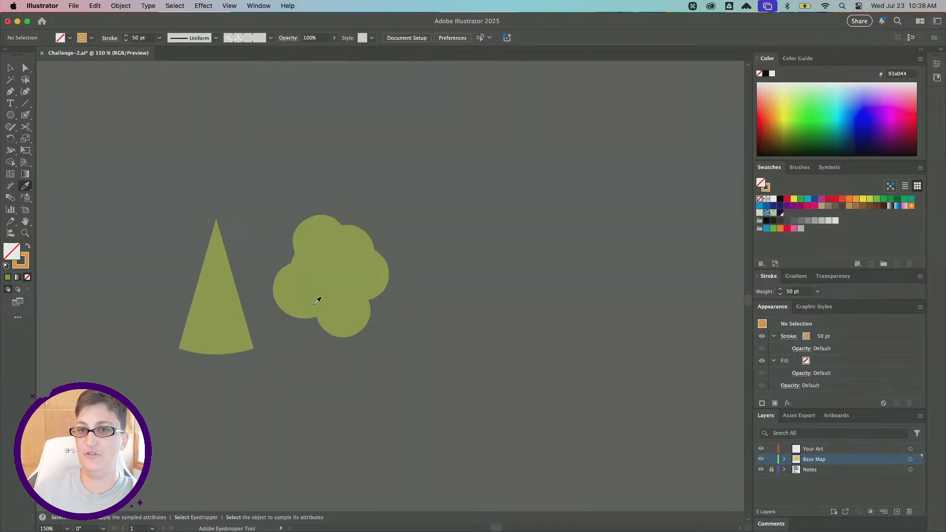
Darken the stroke color to brown 916024 in the Color Picker.
double_click(25, 265)
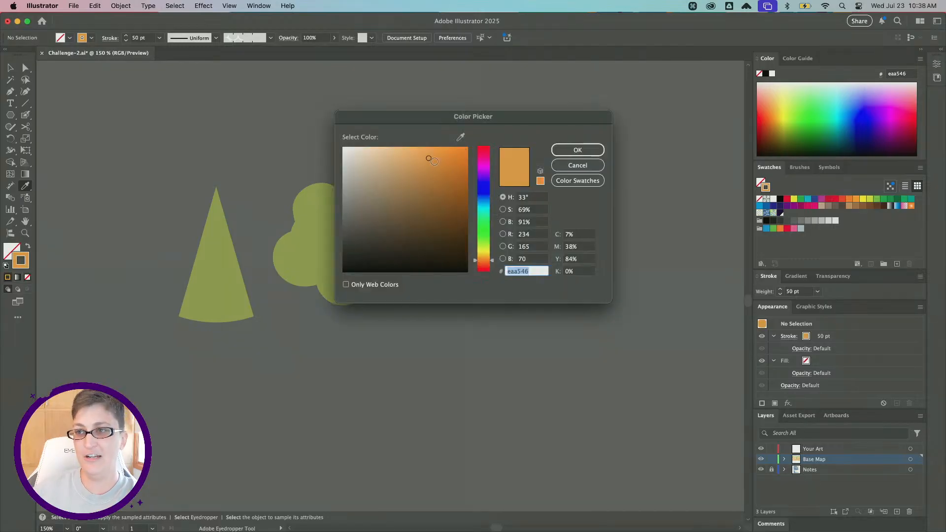
drag(428, 158, 436, 198)
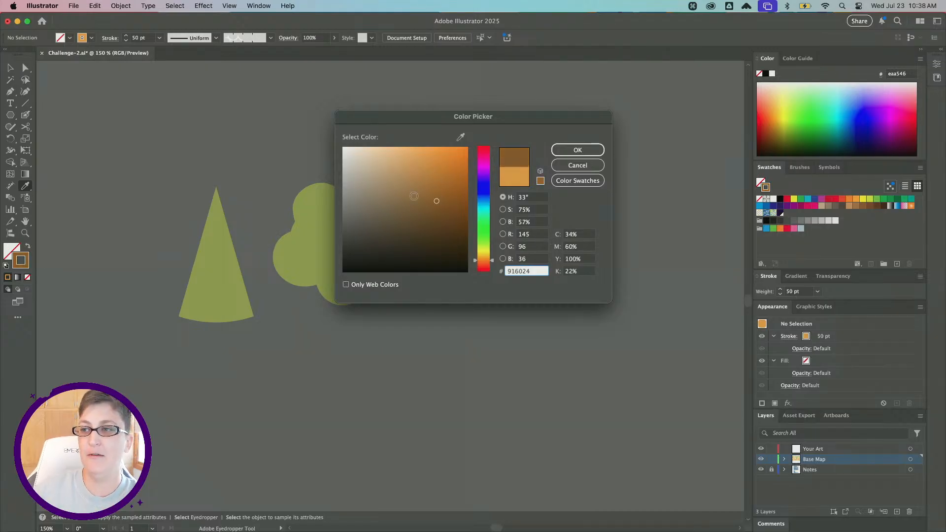
click(578, 149)
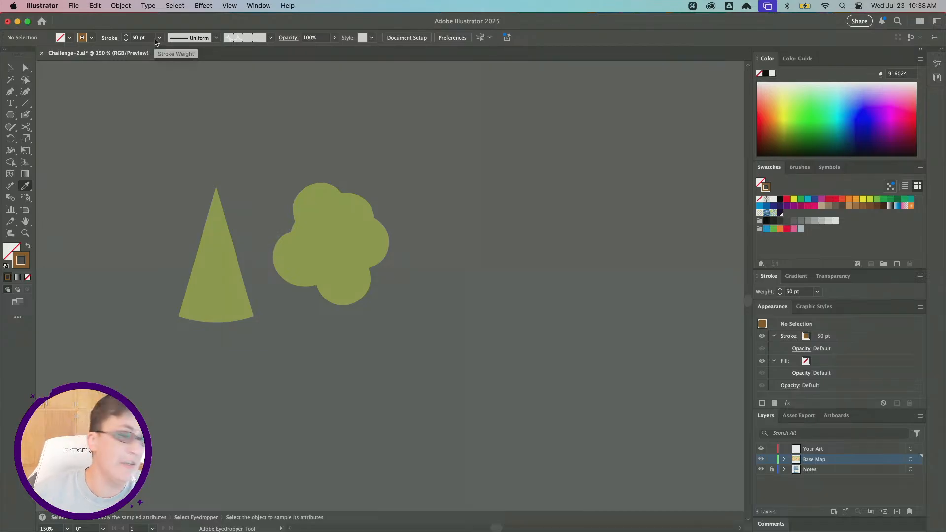
Set the stroke weight to 7 pt.
drag(149, 39, 125, 38)
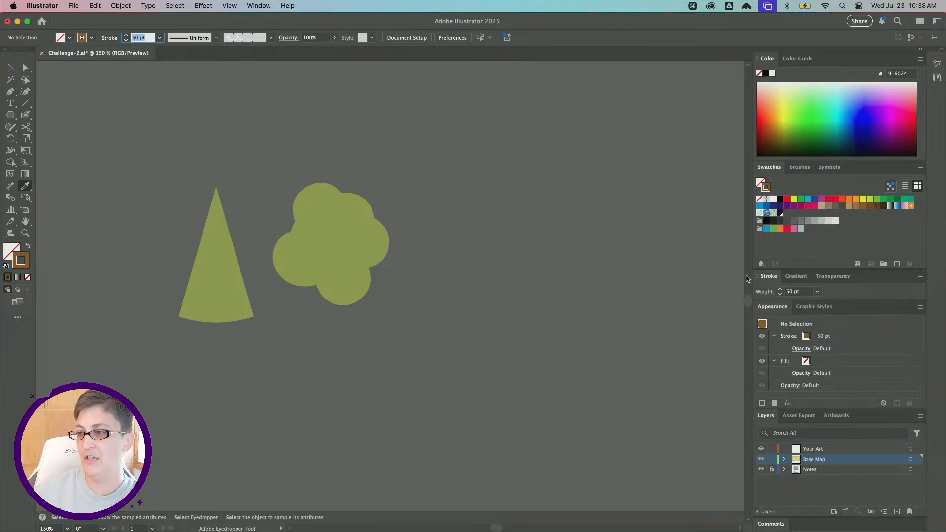
click(160, 38)
click(180, 80)
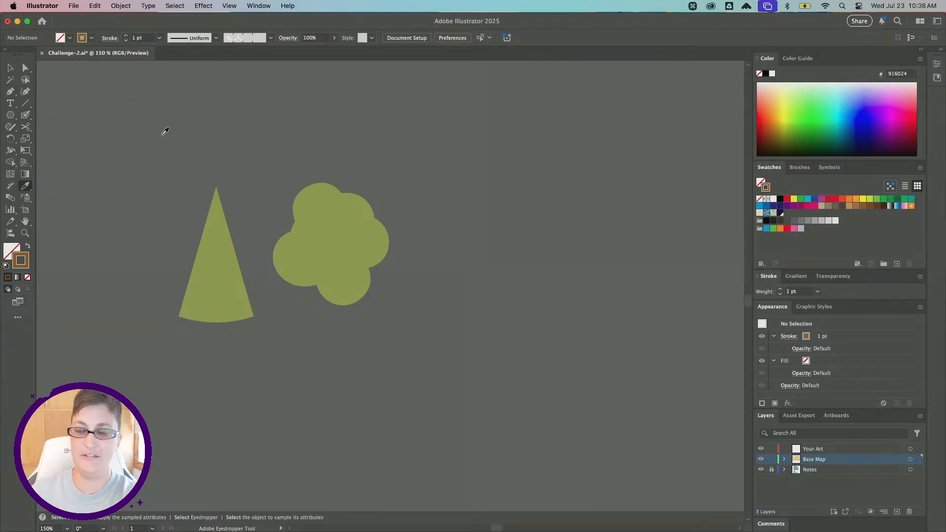
click(145, 38)
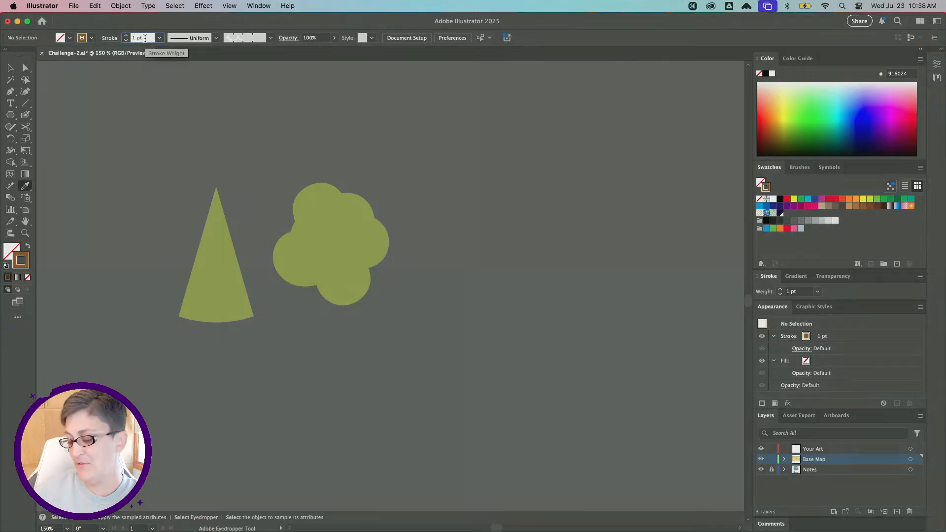
key(Up)
key(Up)
key(Up)
key(Up)
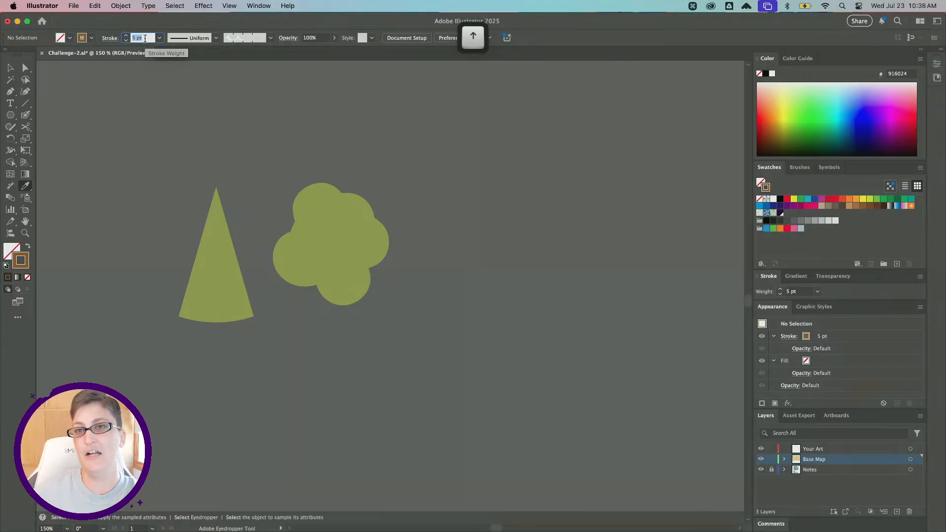
key(Up)
key(Up)
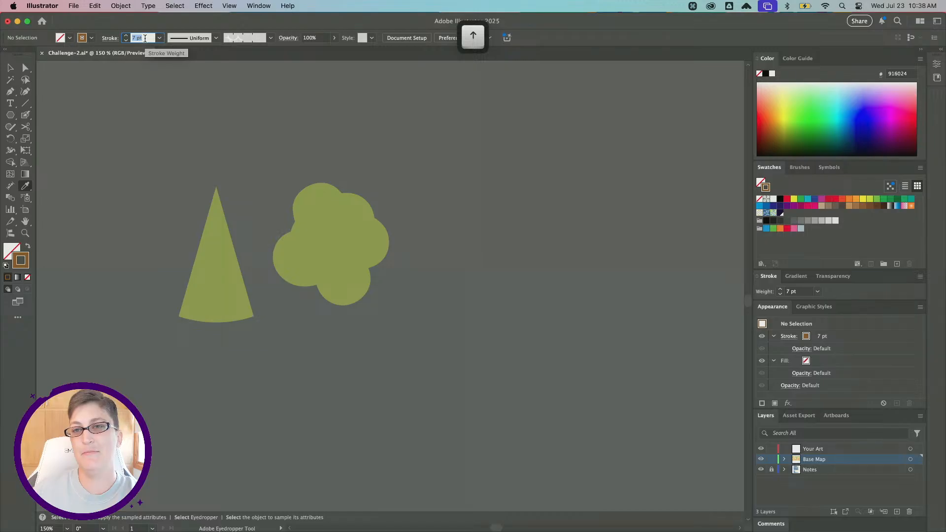
Draw a vertical trunk line from inside the treetop downward with the Pen tool, then deselect.
click(9, 94)
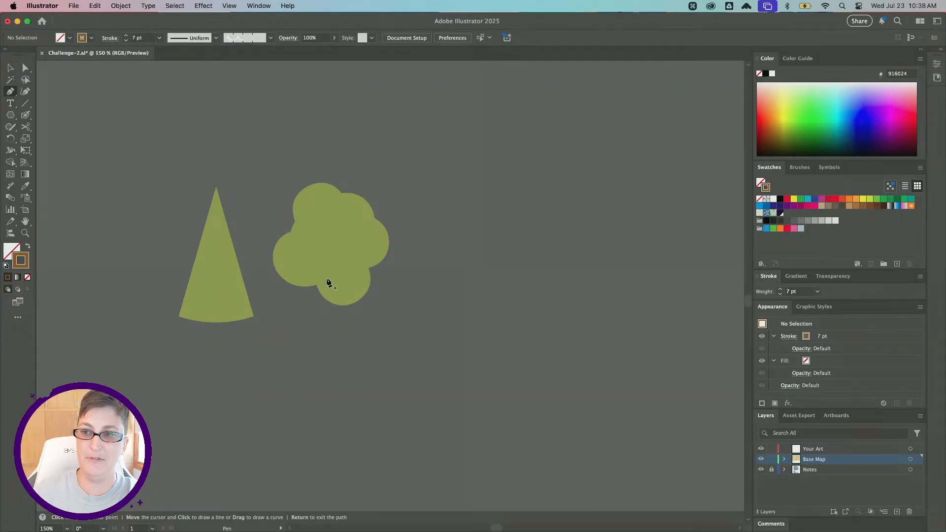
click(330, 244)
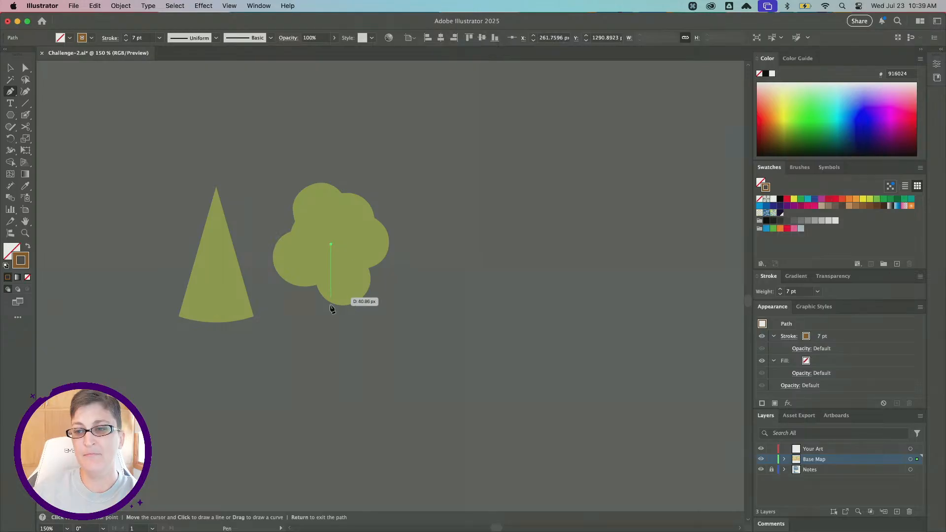
shift+click(330, 340)
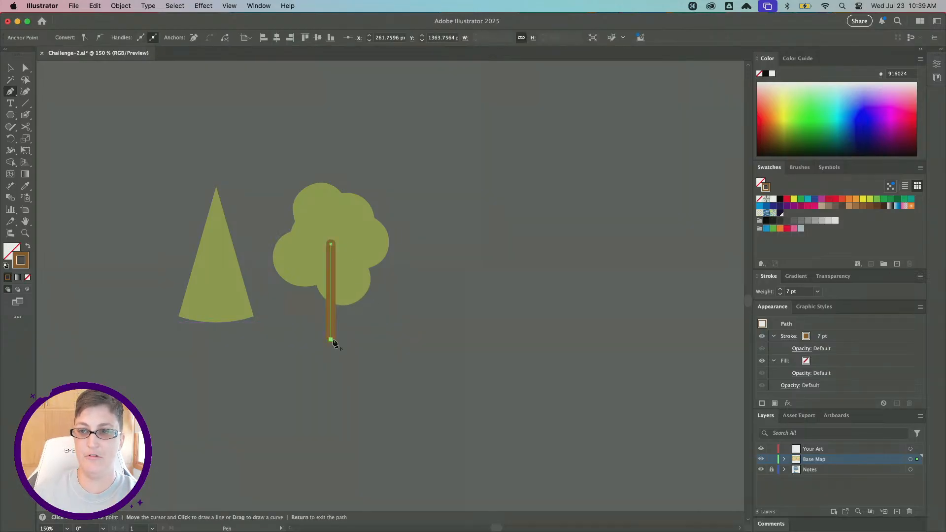
key(v)
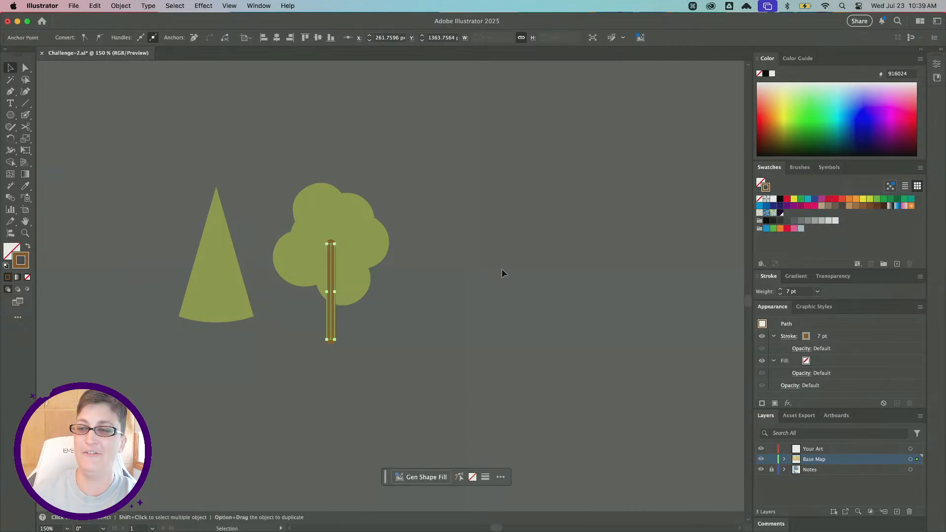
click(482, 358)
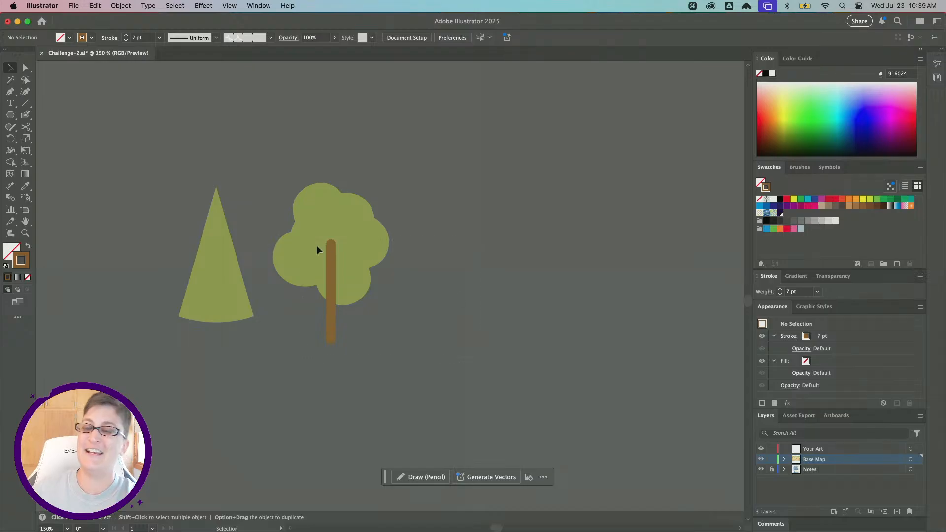
Move the treetop and trunk upward and scale the tree down smaller.
drag(349, 279, 350, 250)
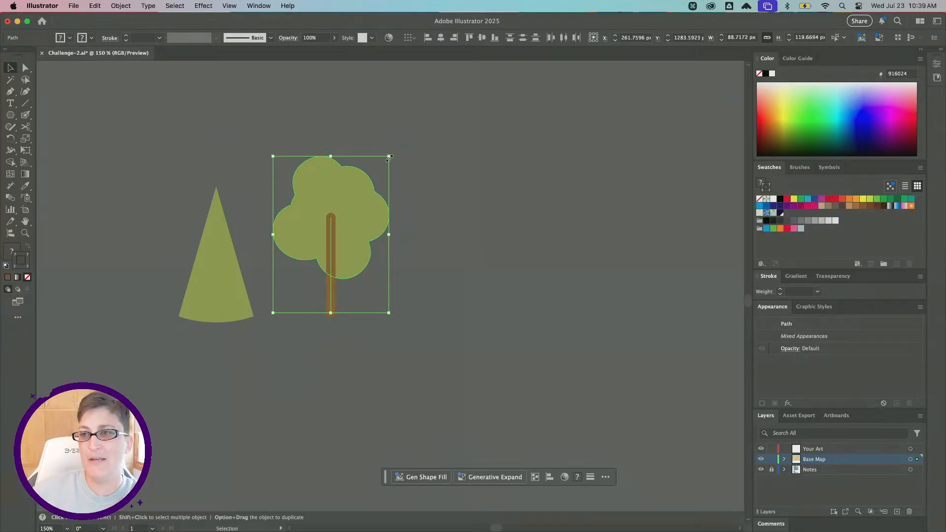
drag(389, 157, 375, 195)
key(super+z)
Set the trunk's stroke weight to 5 pt, then deselect.
click(291, 320)
click(318, 306)
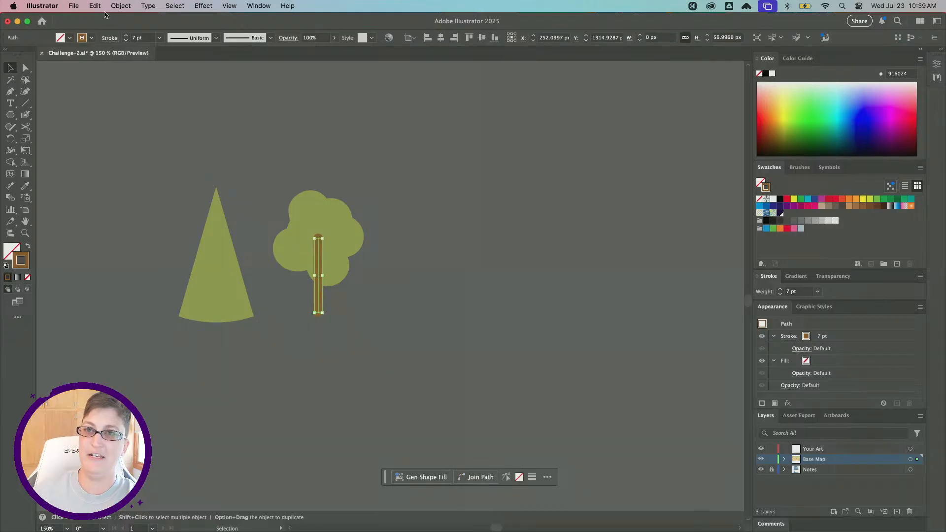
key(Down)
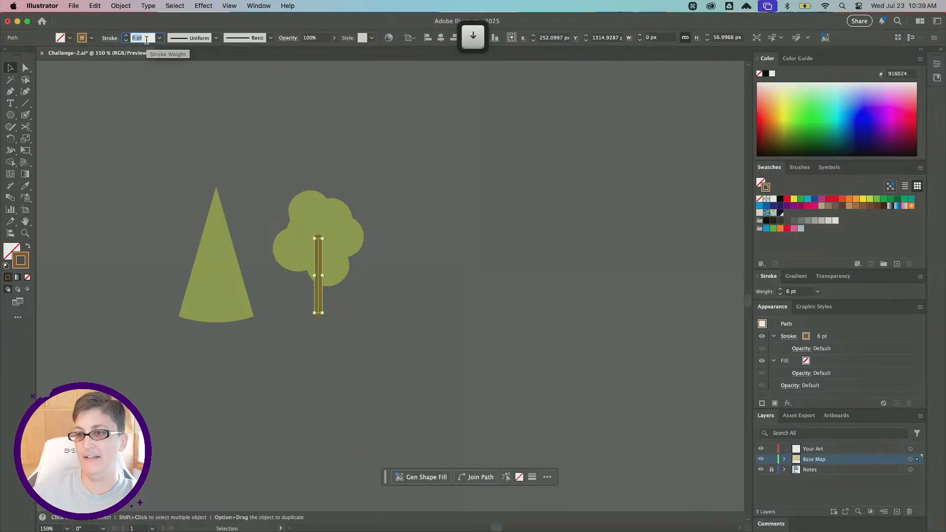
key(Down)
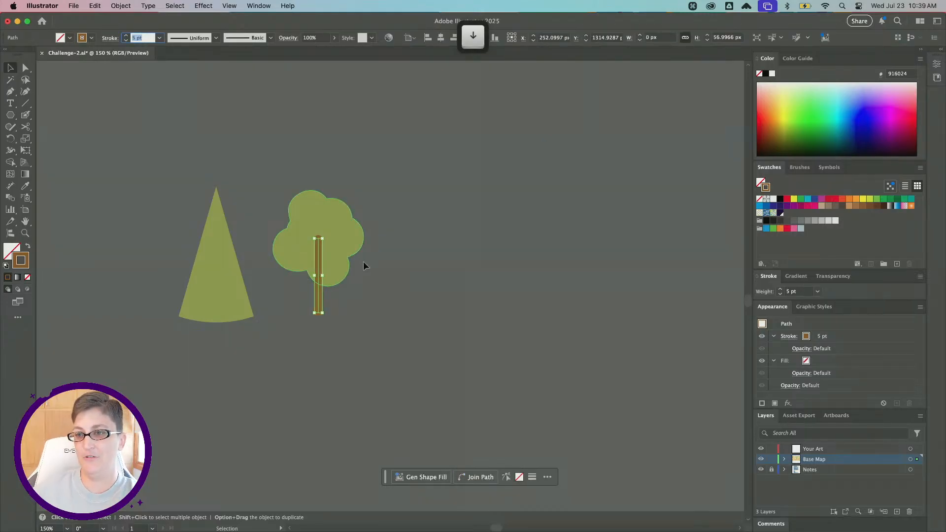
click(395, 278)
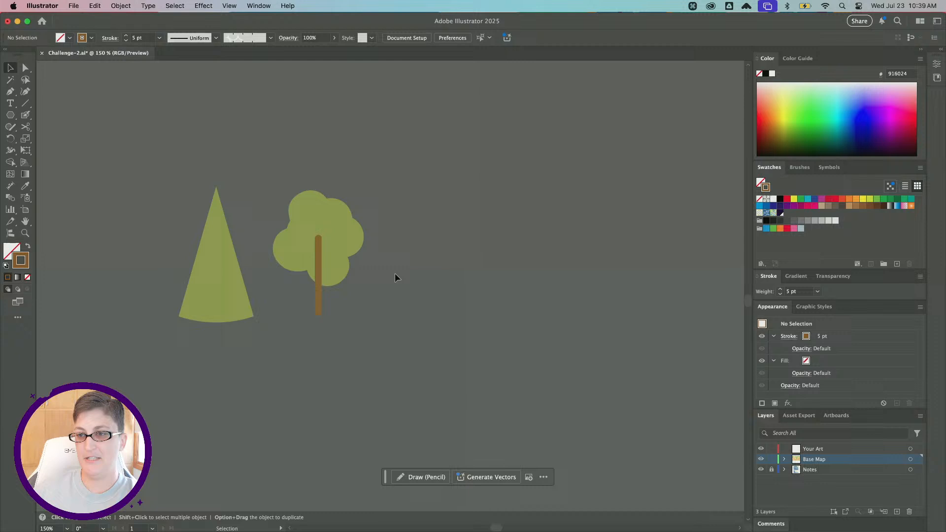
Draw a curved left branch rising from the trunk with the Pen tool, then deselect.
click(11, 92)
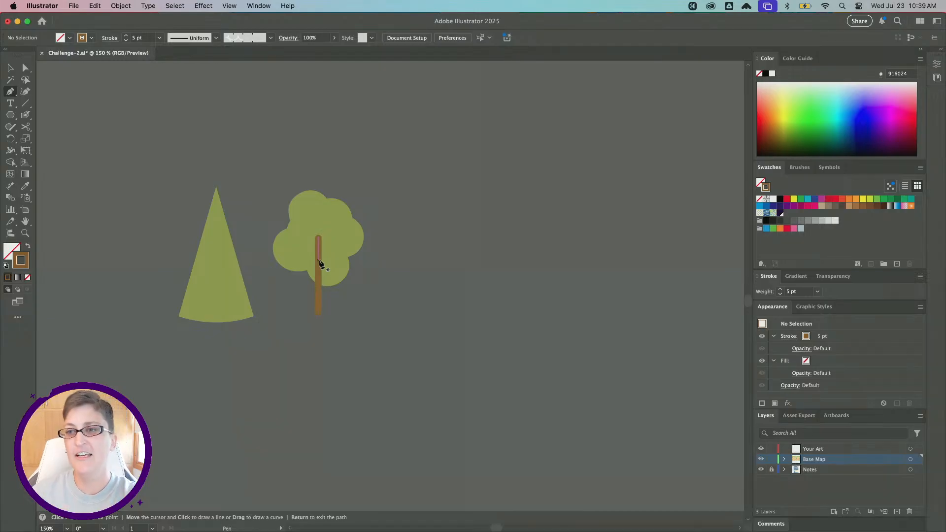
key(shift)
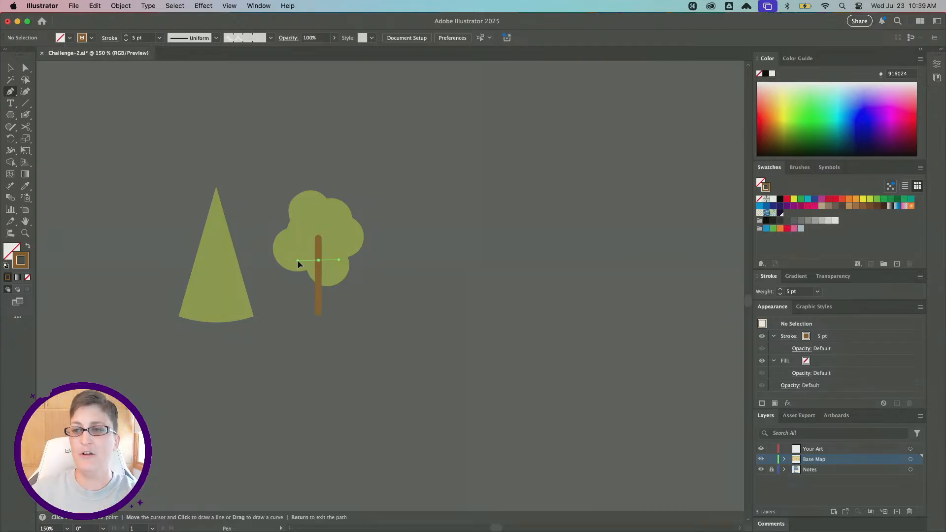
key(shift)
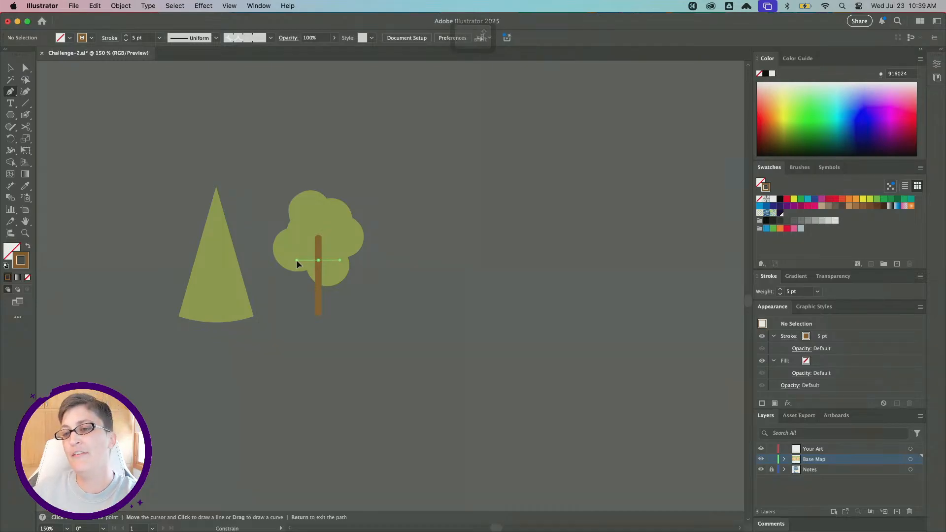
drag(297, 259, 300, 227)
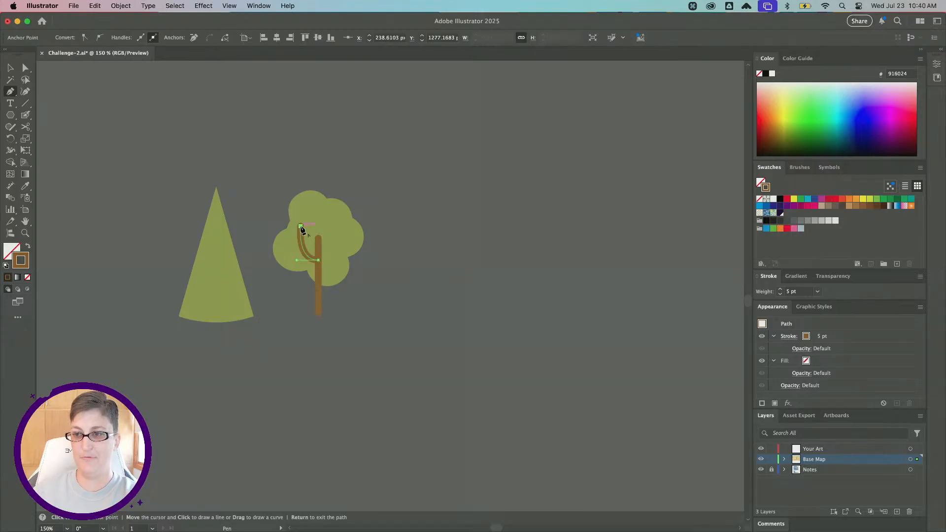
click(11, 65)
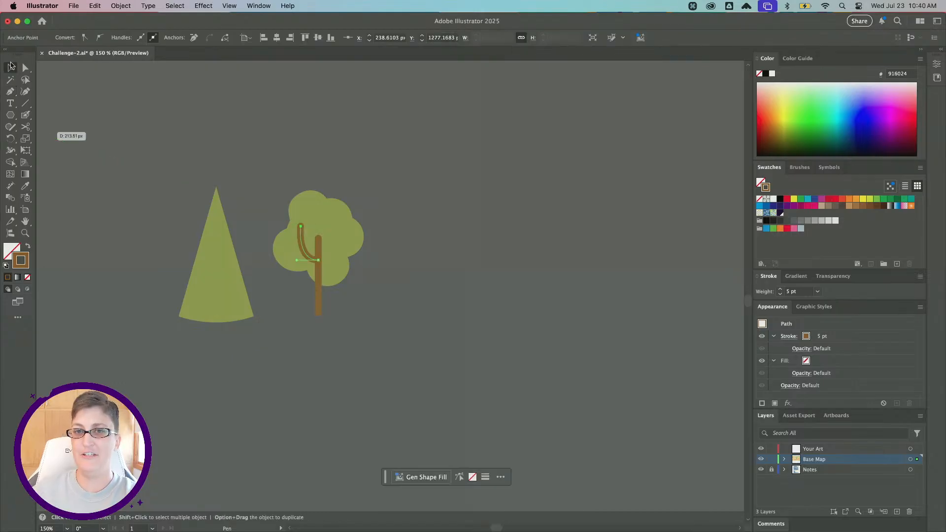
click(68, 115)
Draw a curved right branch from the trunk with the Pen tool and finish the path.
key(p)
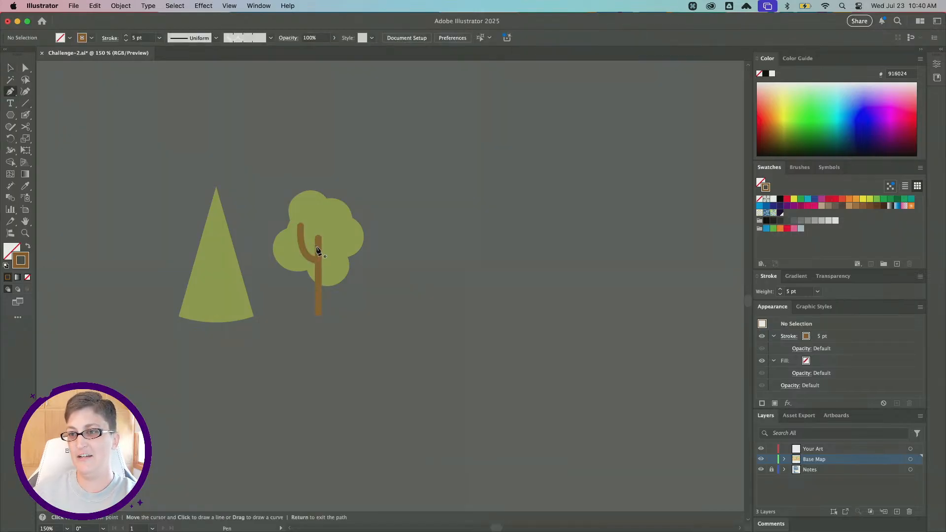
drag(318, 247, 341, 230)
key(Return)
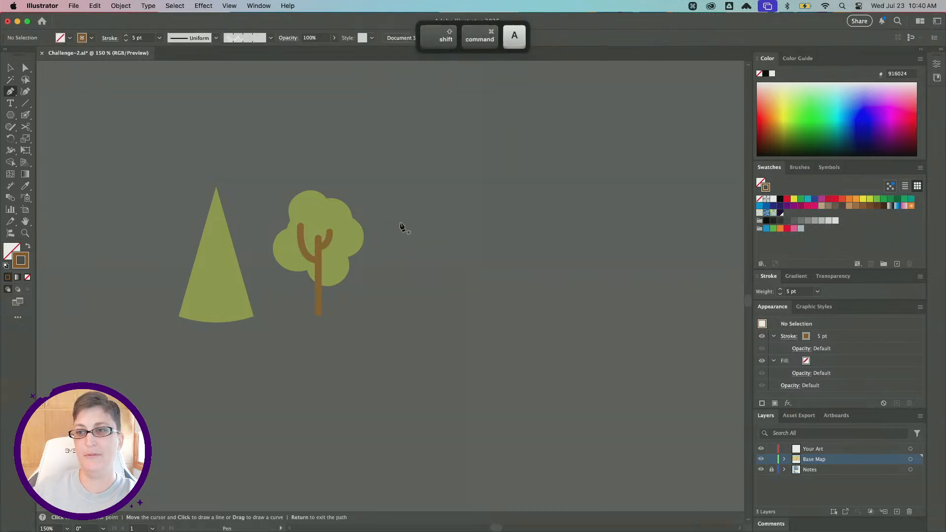
Nudge the treetop slightly left over the trunk and deselect.
key(v)
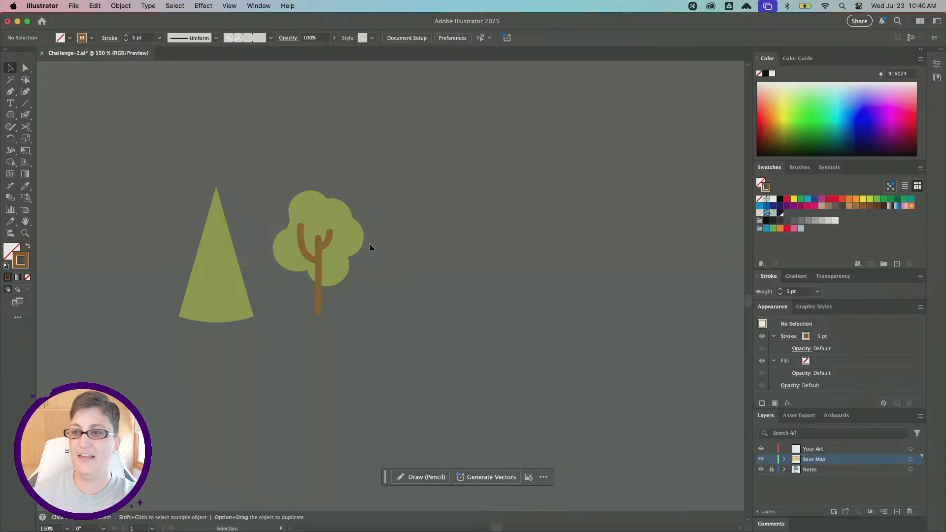
drag(353, 239, 348, 240)
click(449, 261)
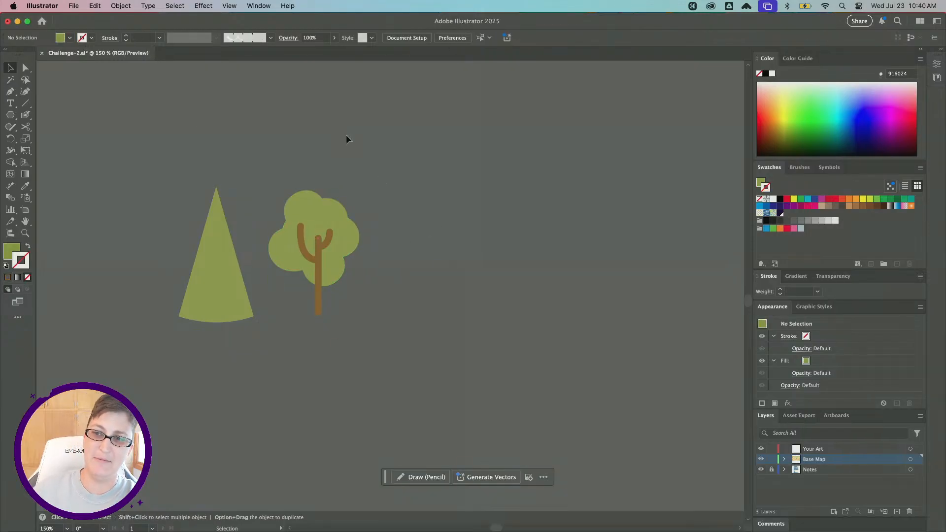
Draw a hexagonal polygon about 96 px wide to the right of the tree with the Polygon tool.
scroll(398, 244, right, 3)
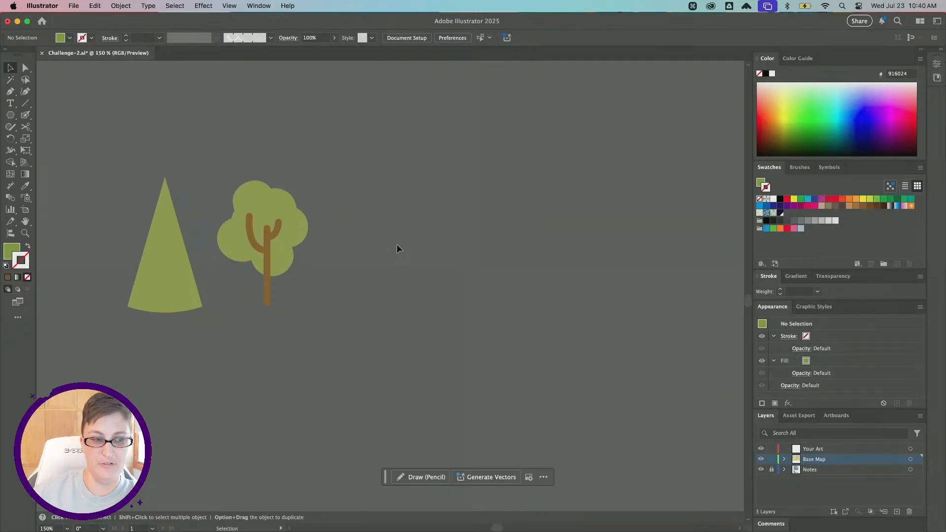
scroll(351, 255, down, 1)
scroll(351, 255, right, 2)
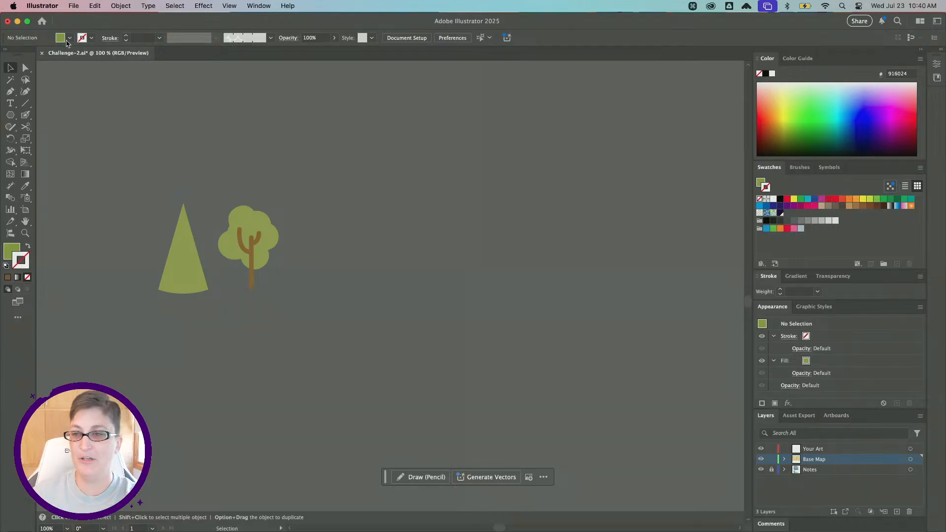
scroll(314, 262, up, 1)
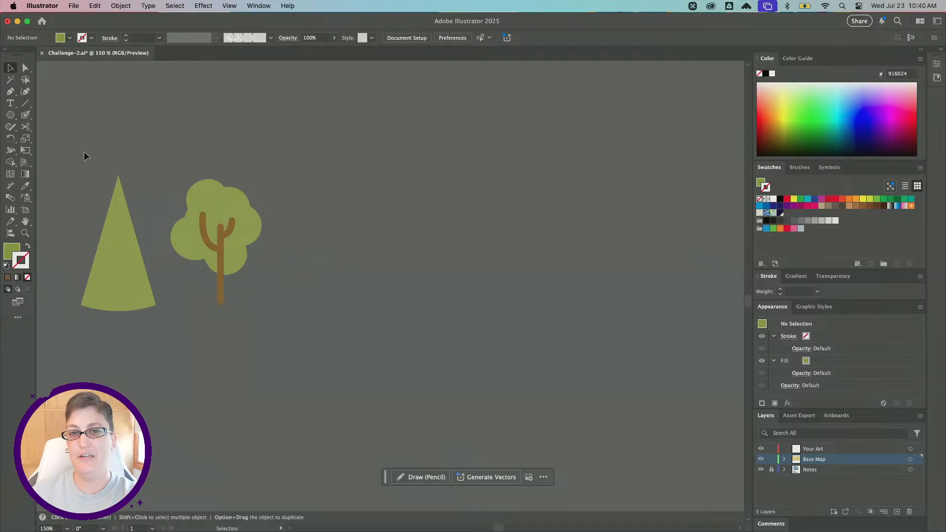
click(10, 116)
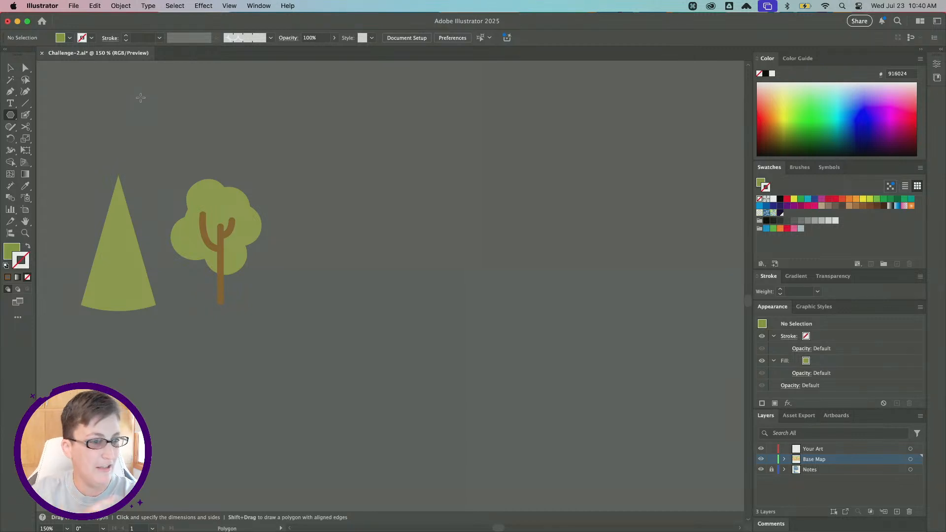
scroll(273, 156, right, 3)
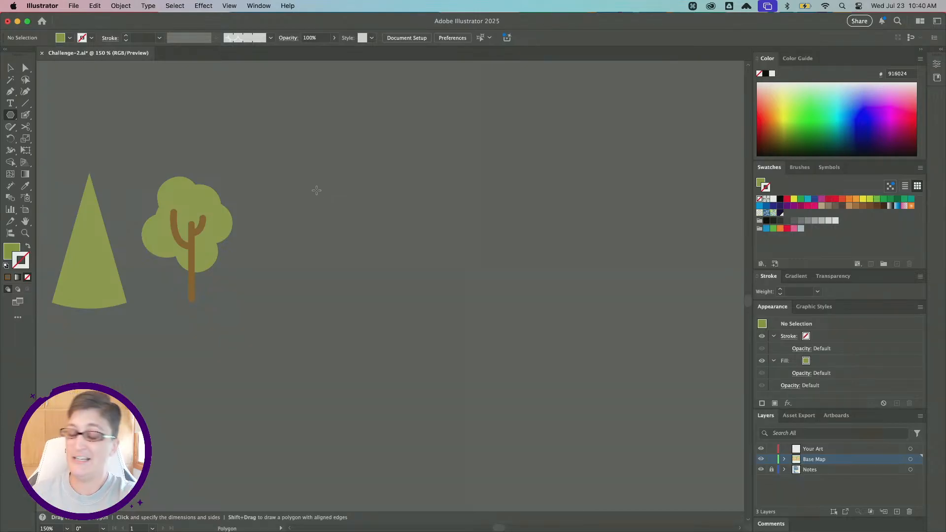
drag(318, 181, 349, 239)
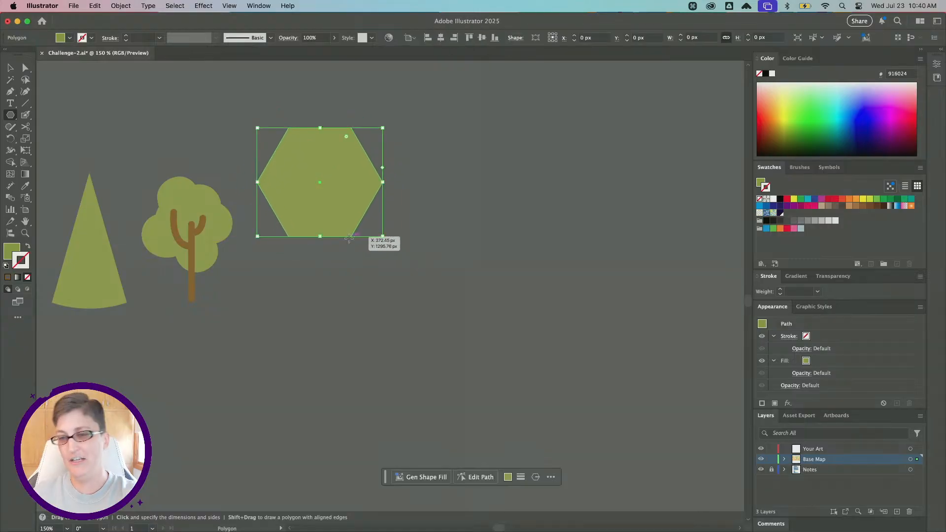
Reduce the polygon to three sides to form a triangle and move it slightly down and right.
click(10, 67)
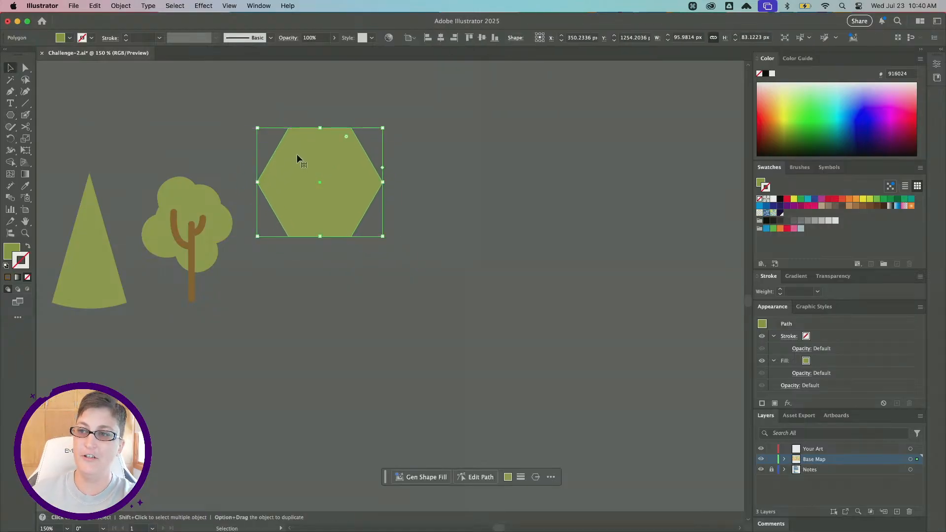
drag(384, 169, 383, 119)
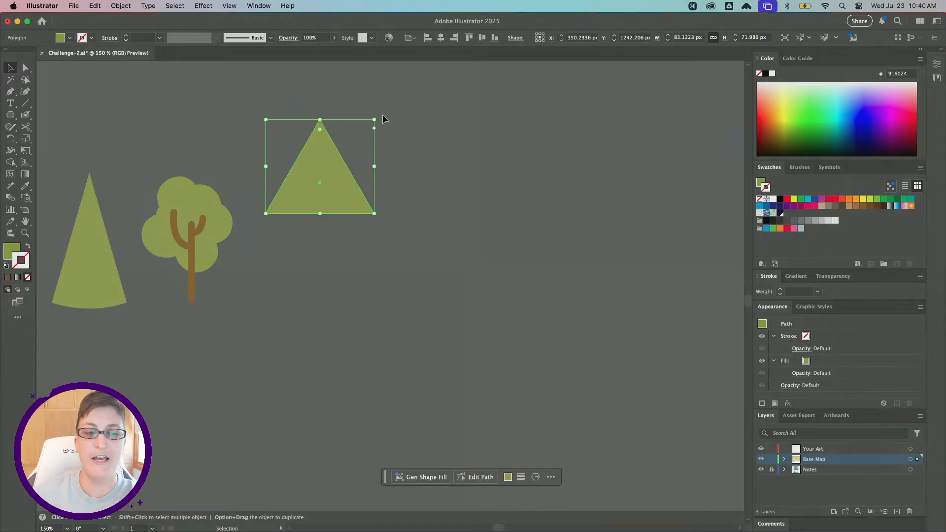
click(427, 185)
drag(335, 192, 358, 228)
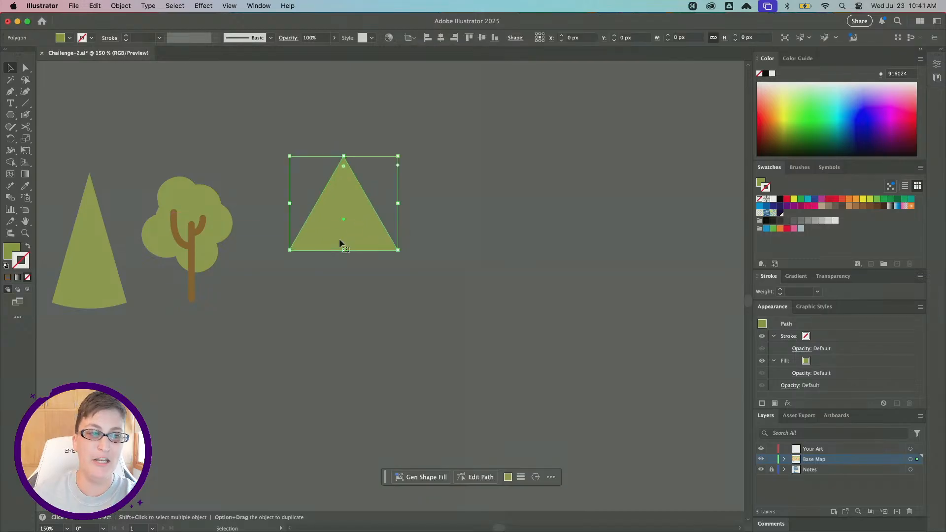
Copy the trunk's brown 5 pt stroke appearance onto the triangle with the Eyedropper.
scroll(344, 191, up, 5)
scroll(344, 191, right, 2)
scroll(344, 186, up, 5)
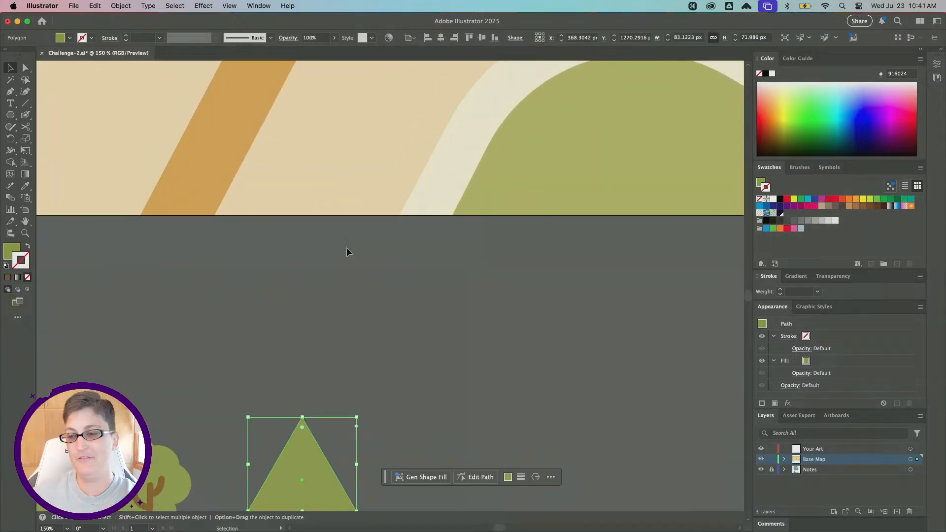
scroll(347, 247, down, 3)
scroll(346, 254, down, 2)
scroll(346, 254, down, 1)
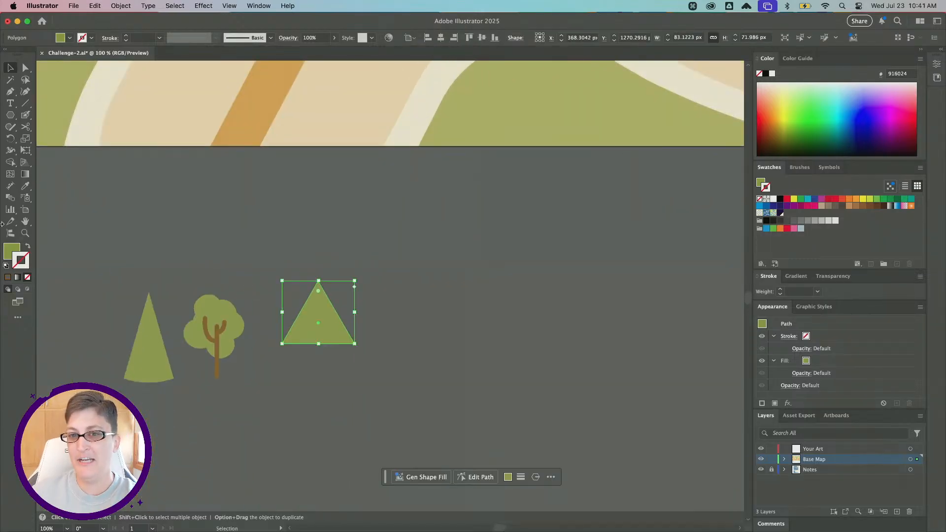
click(27, 185)
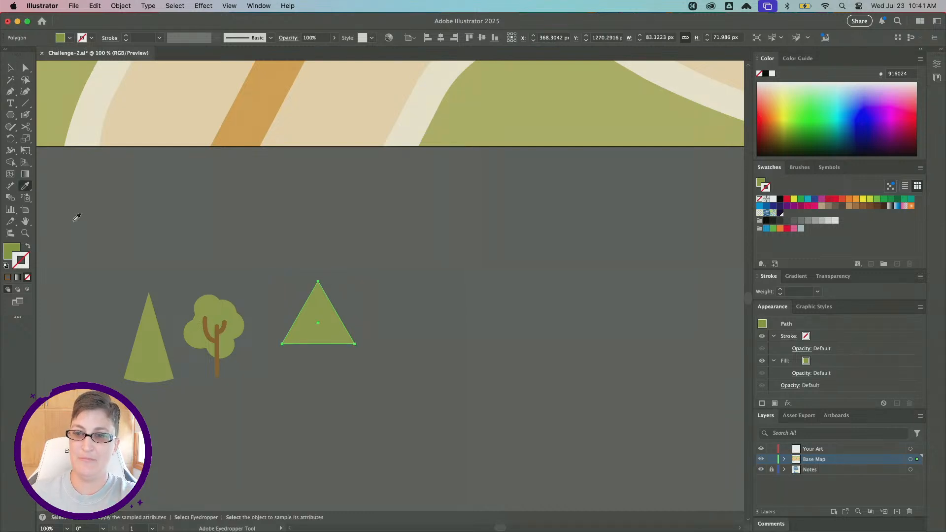
click(218, 365)
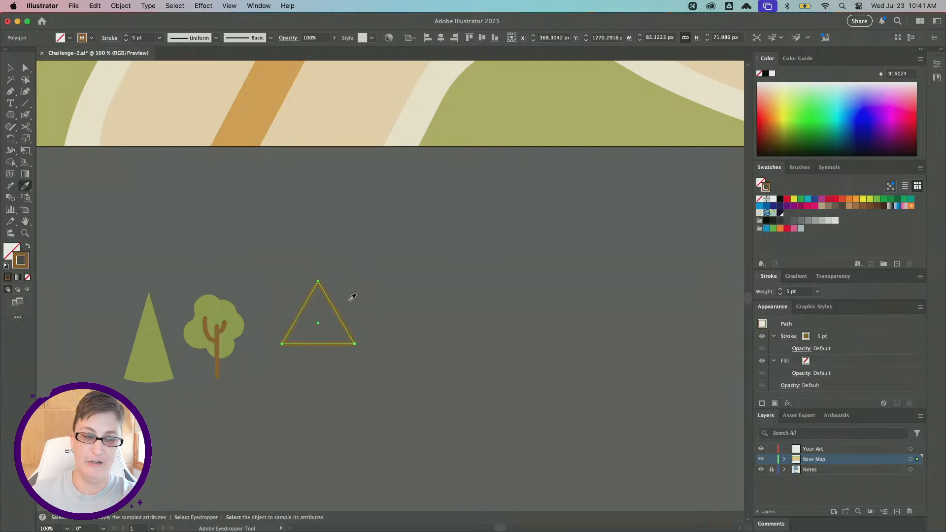
Move the triangle about 45 px further to the right.
scroll(349, 298, up, 2)
click(10, 68)
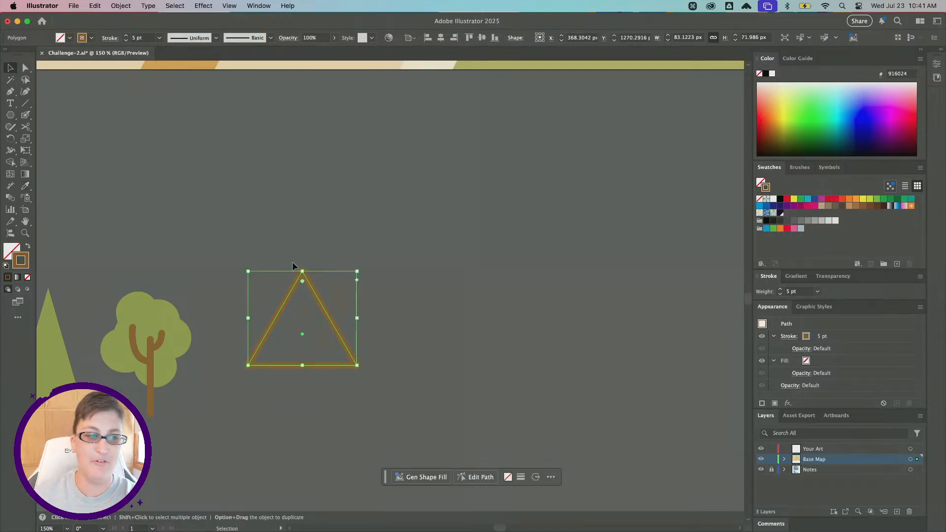
scroll(305, 295, right, 3)
scroll(305, 295, down, 2)
drag(276, 304, 335, 301)
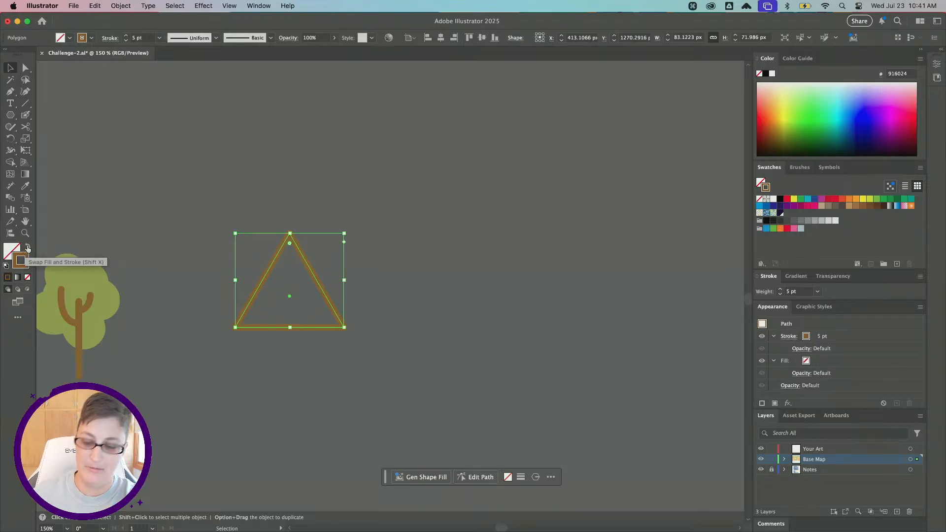
Swap the triangle's fill and stroke so it becomes solid brown, then deselect.
key(super)
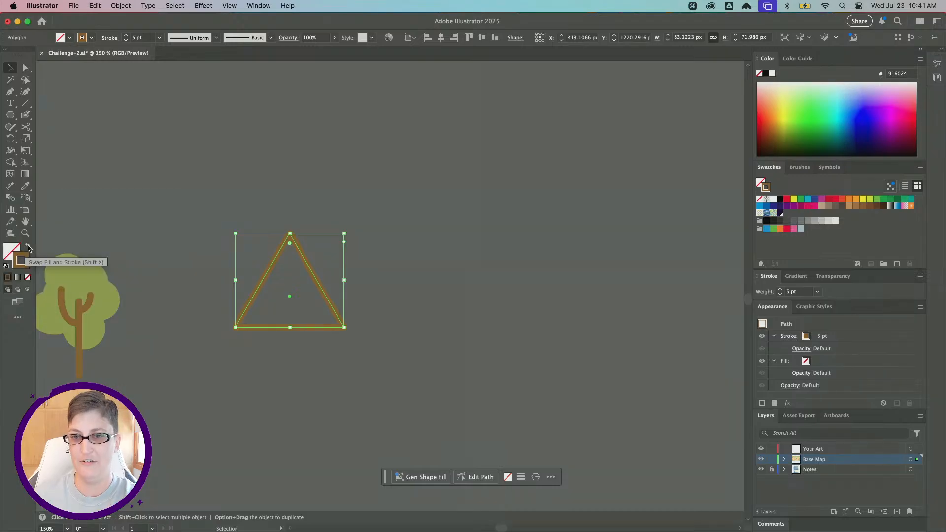
click(28, 248)
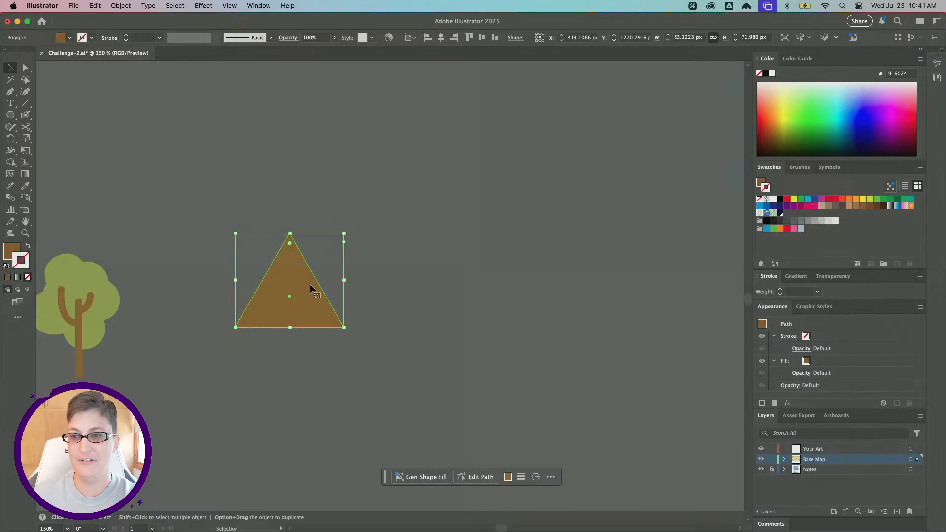
scroll(347, 291, left, 5)
click(510, 389)
scroll(443, 275, down, 3)
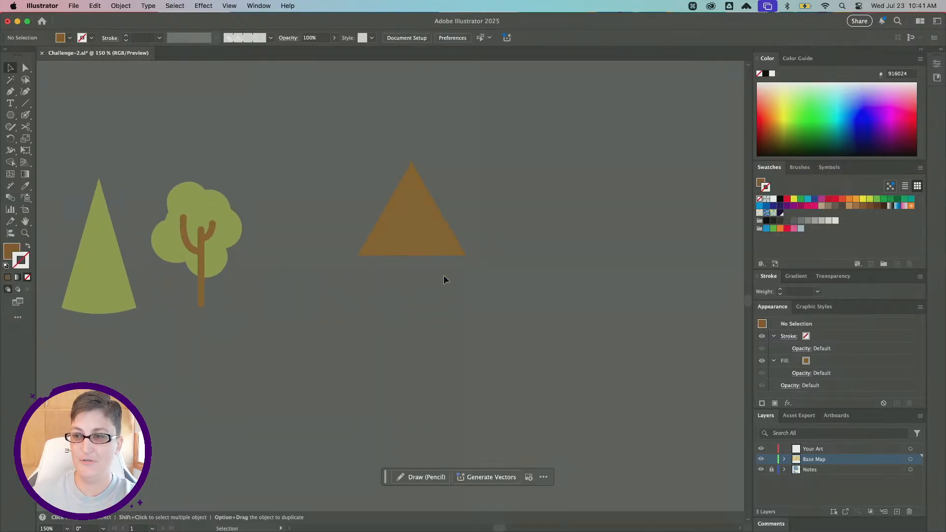
Draw a brown rectangle about 83 x 40 px directly under the triangle with the Rectangle tool, then deselect.
click(11, 115)
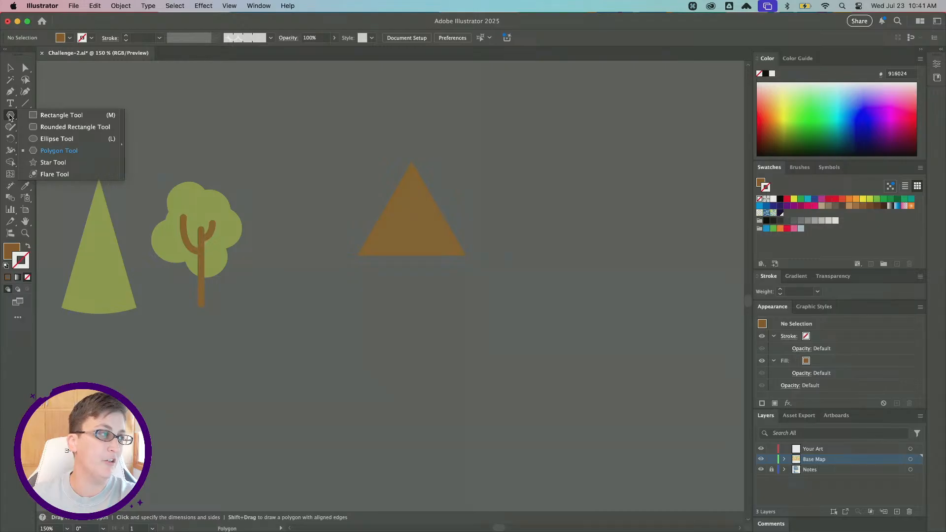
click(38, 119)
scroll(452, 314, down, 3)
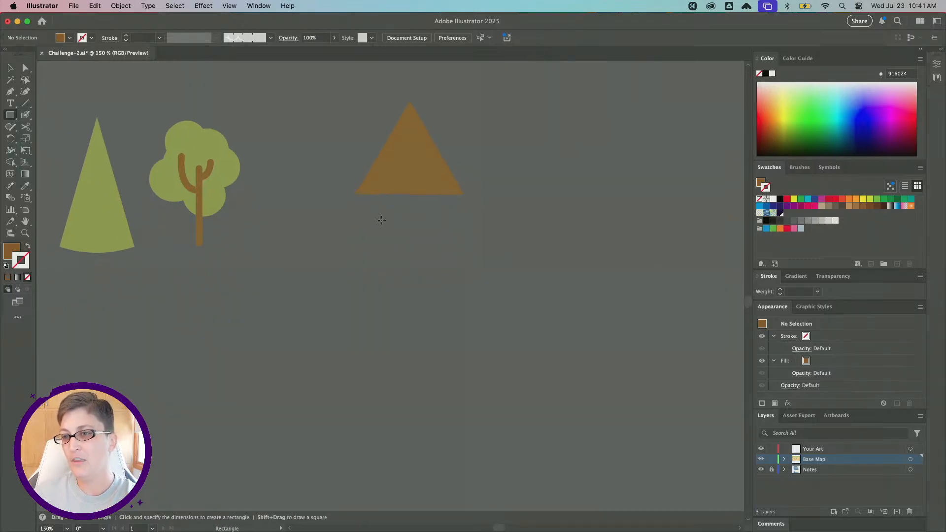
drag(355, 195, 463, 246)
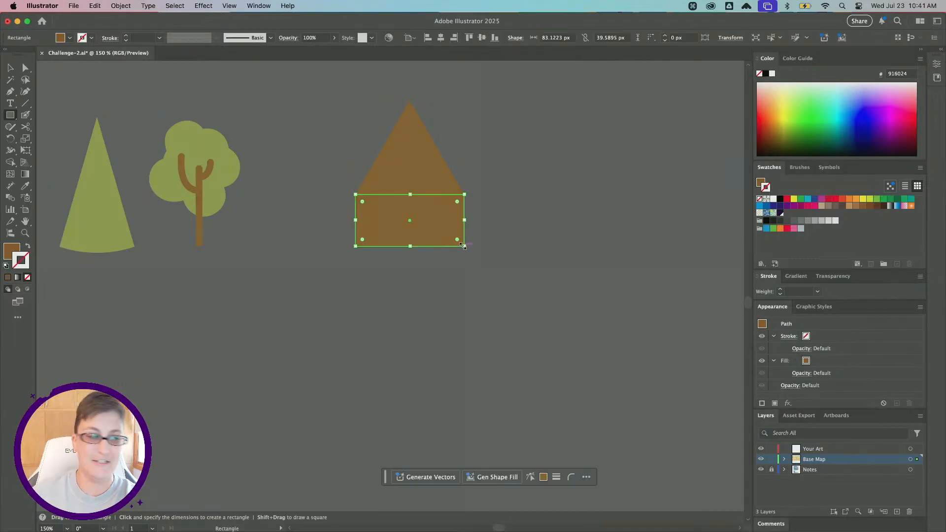
click(8, 67)
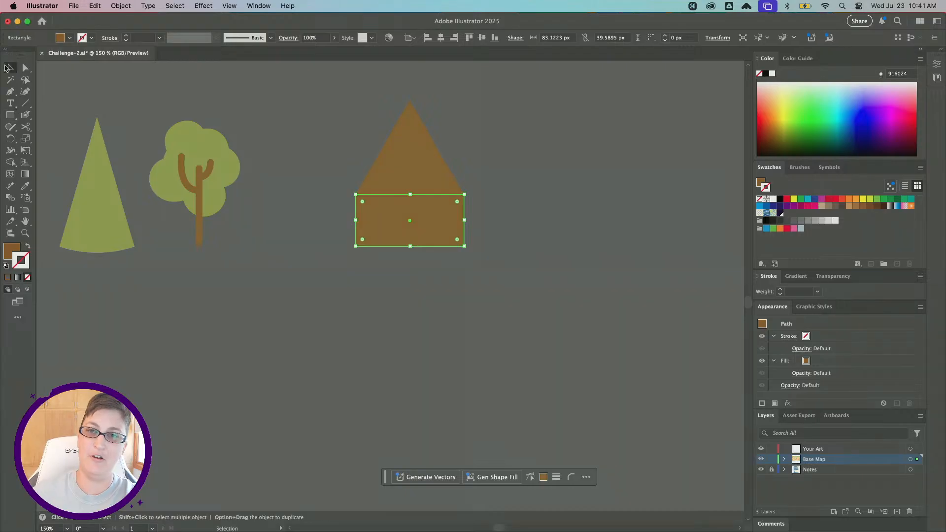
click(297, 187)
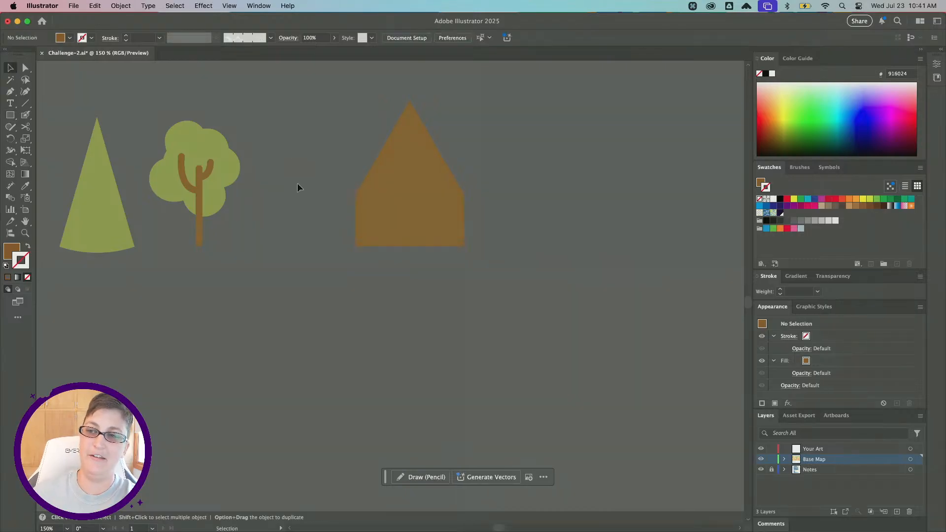
Select the triangle and rectangle together and move them about 70 px to the right.
scroll(298, 188, right, 4)
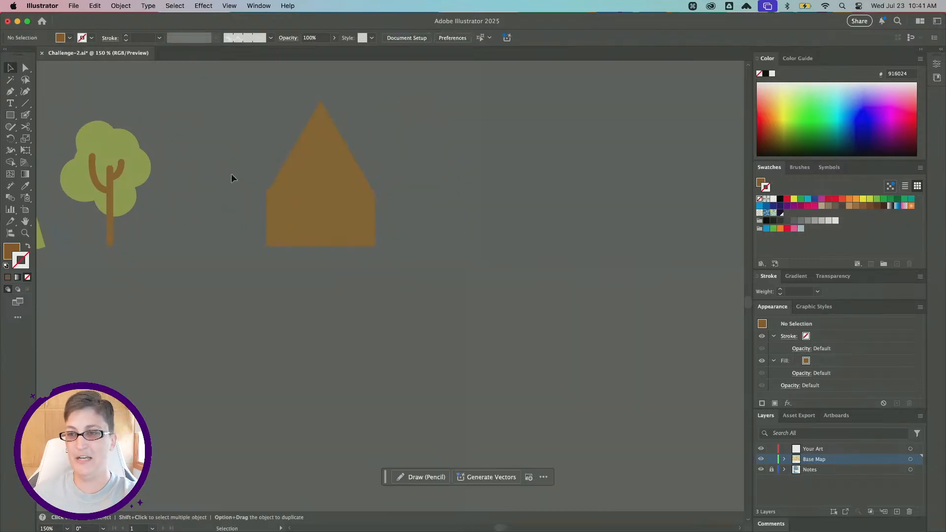
click(288, 215)
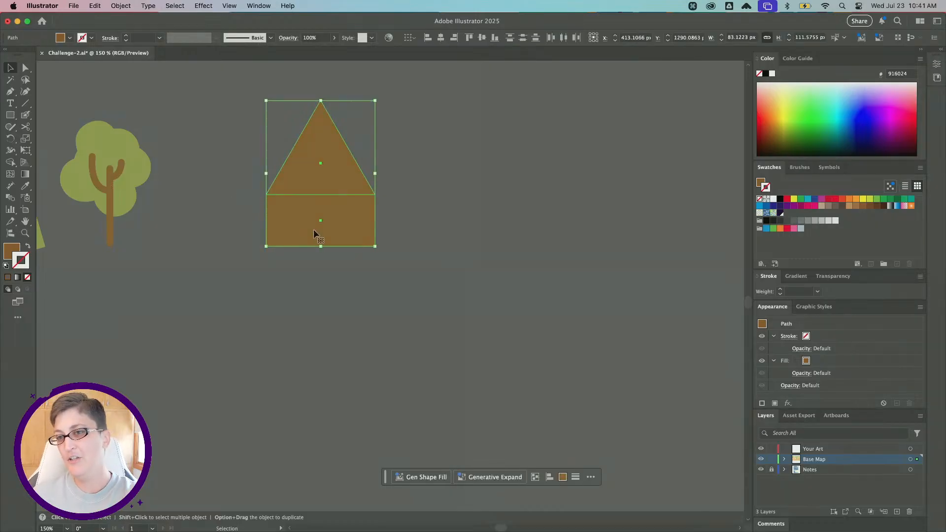
drag(294, 225, 384, 220)
scroll(222, 225, left, 5)
scroll(245, 118, right, 3)
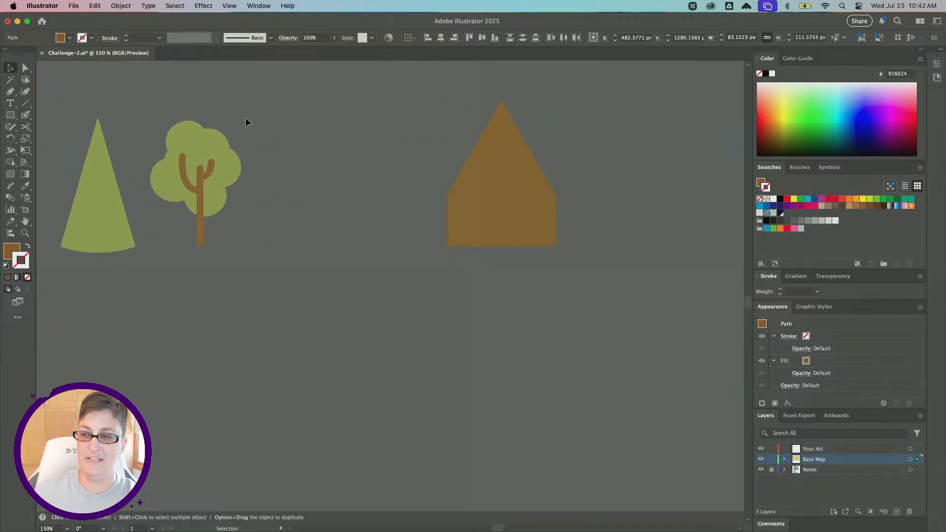
scroll(246, 119, right, 1)
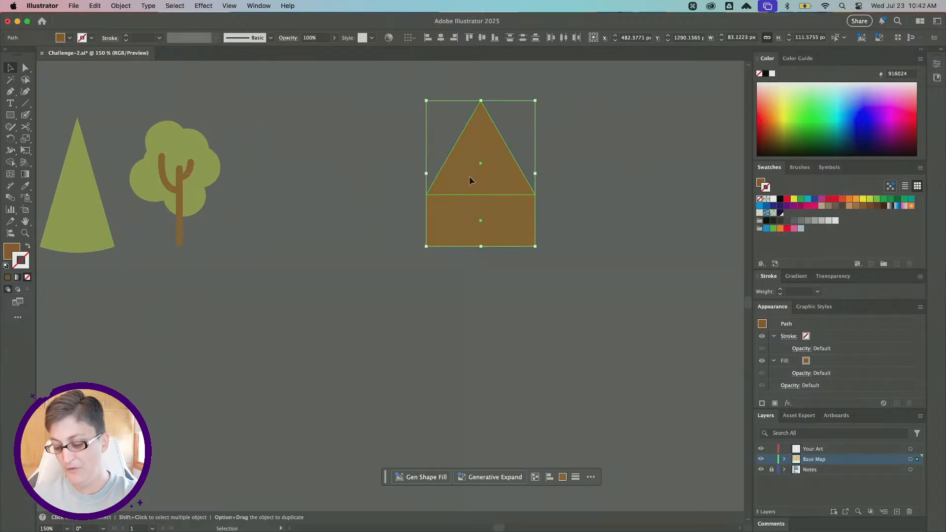
Duplicate the triangle-and-rectangle shape one width to the left so the copies sit side by side, then deselect.
drag(469, 176, 360, 171)
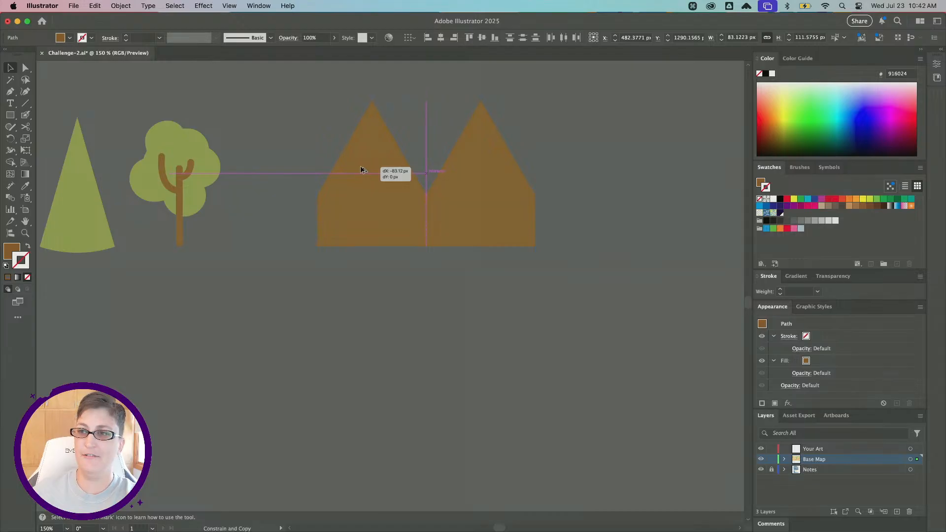
drag(360, 170, 360, 171)
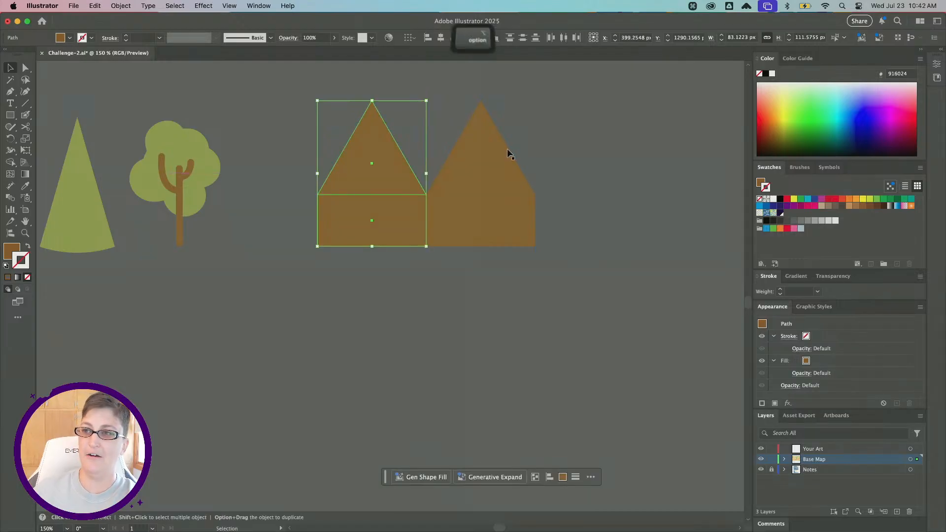
click(600, 194)
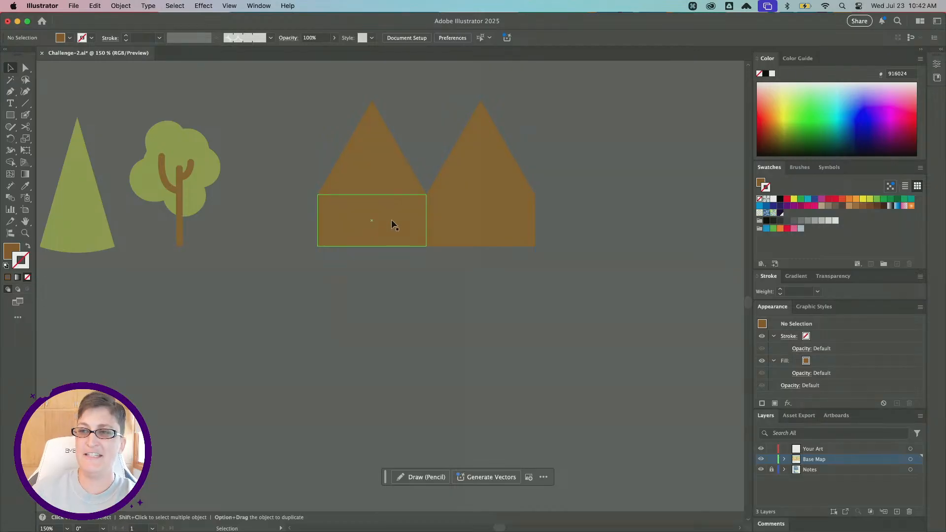
click(346, 231)
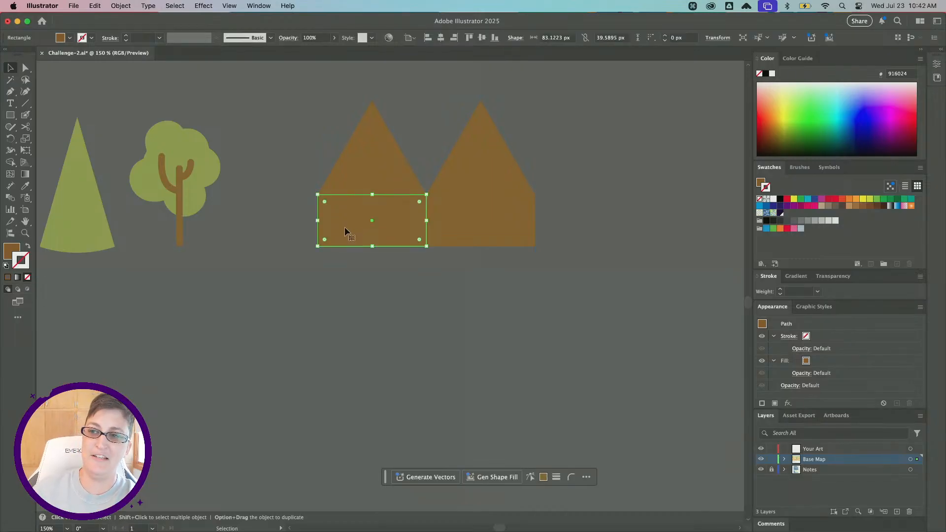
click(411, 313)
click(391, 222)
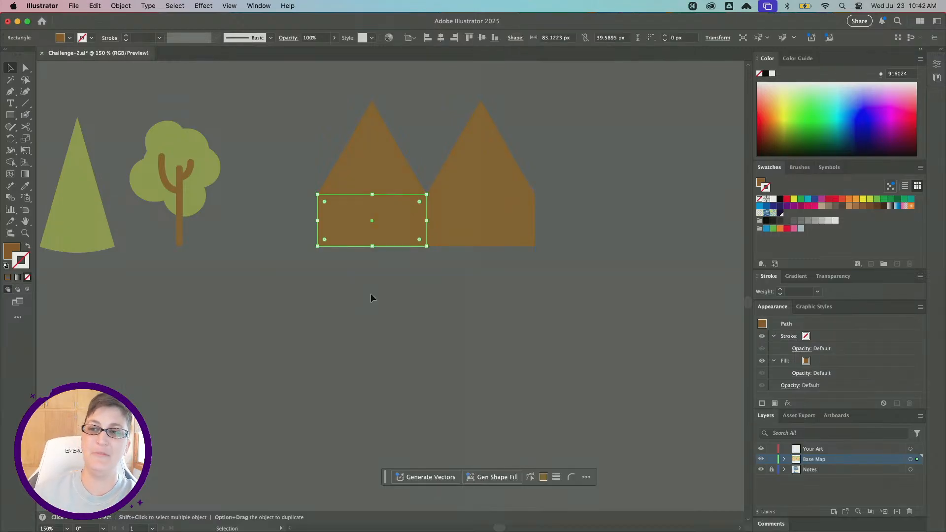
click(339, 299)
Draw a straight diagonal line between the tree and the shapes with the Pen tool.
click(10, 91)
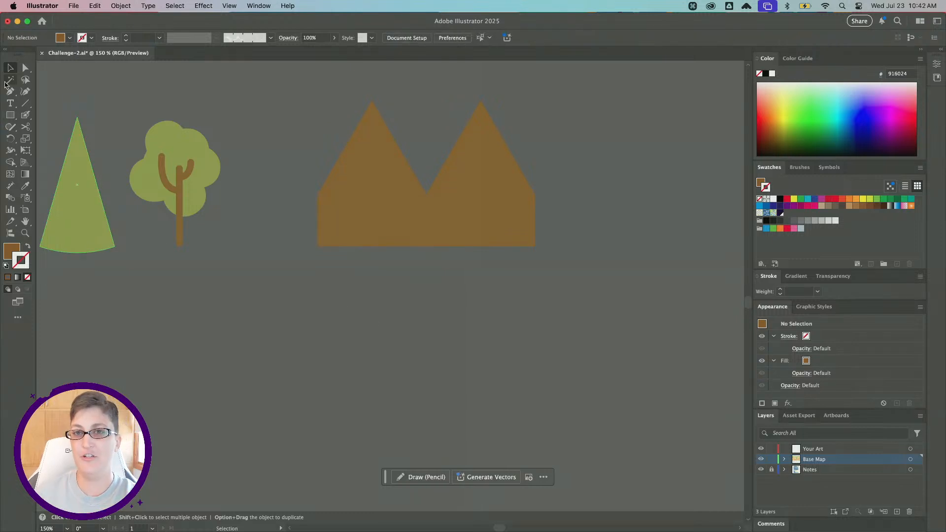
click(221, 97)
click(309, 152)
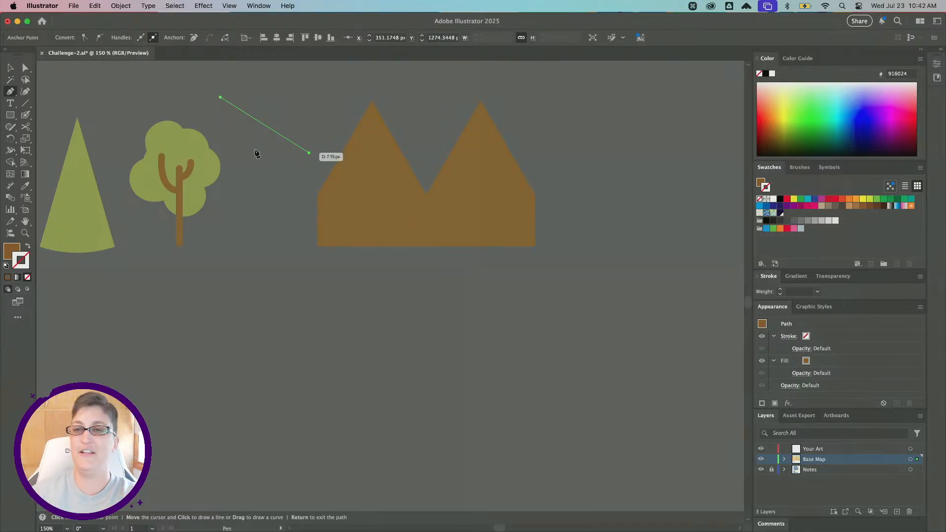
click(10, 68)
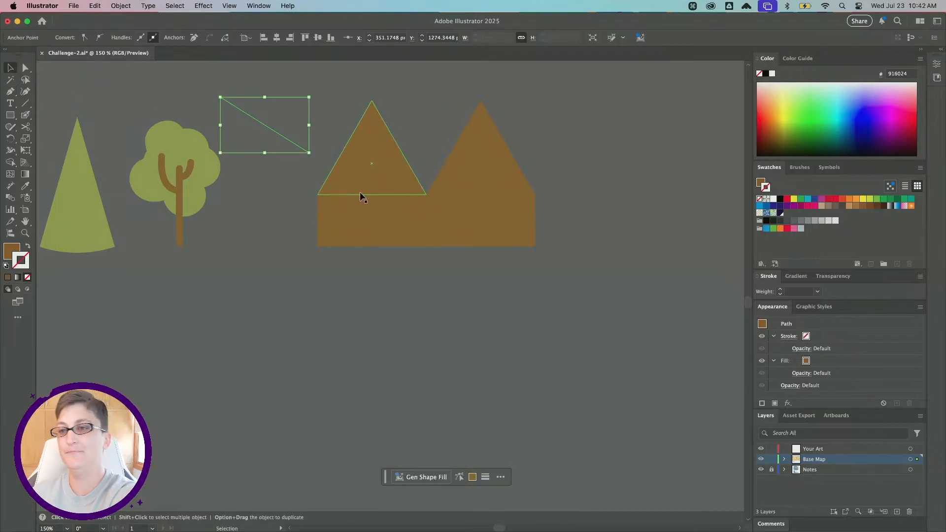
Change the left rectangle's fill to a lighter brown, #ad773d, then deselect.
click(346, 220)
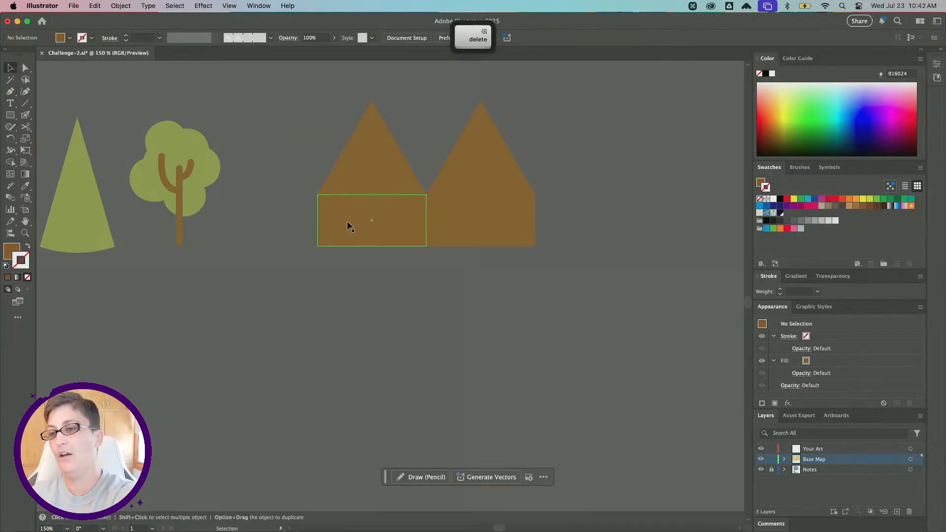
double_click(8, 255)
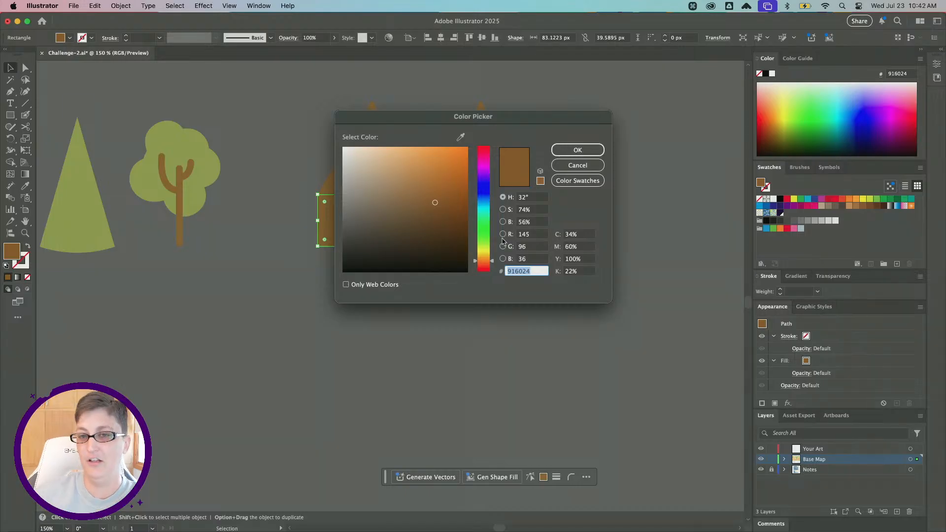
drag(435, 201, 424, 186)
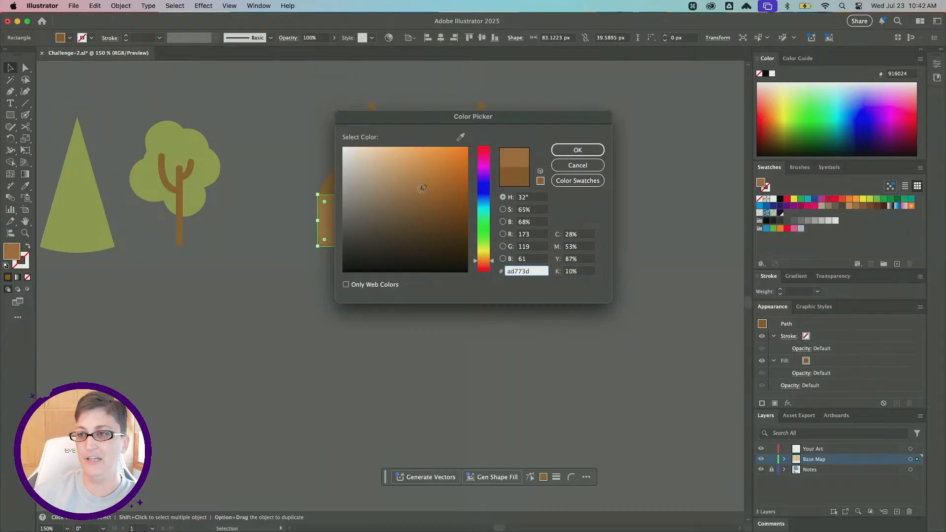
drag(421, 120, 550, 114)
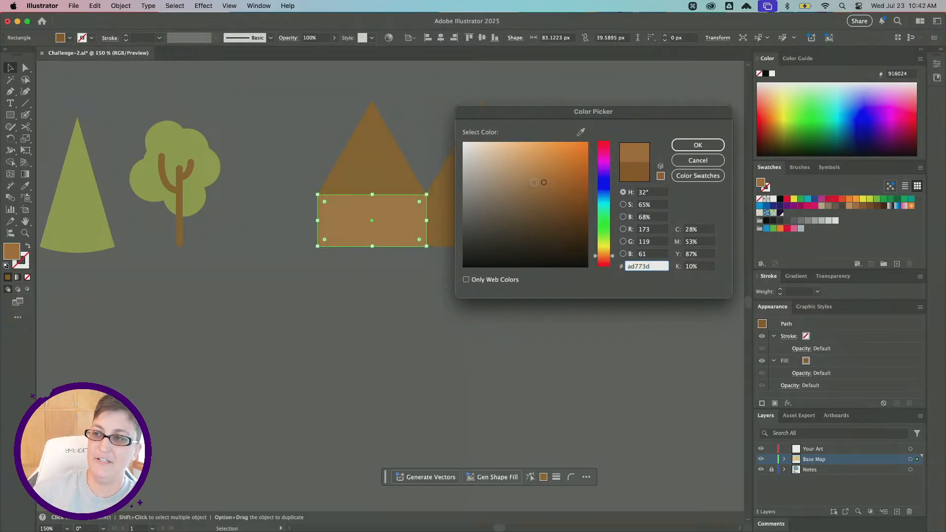
click(683, 148)
click(330, 337)
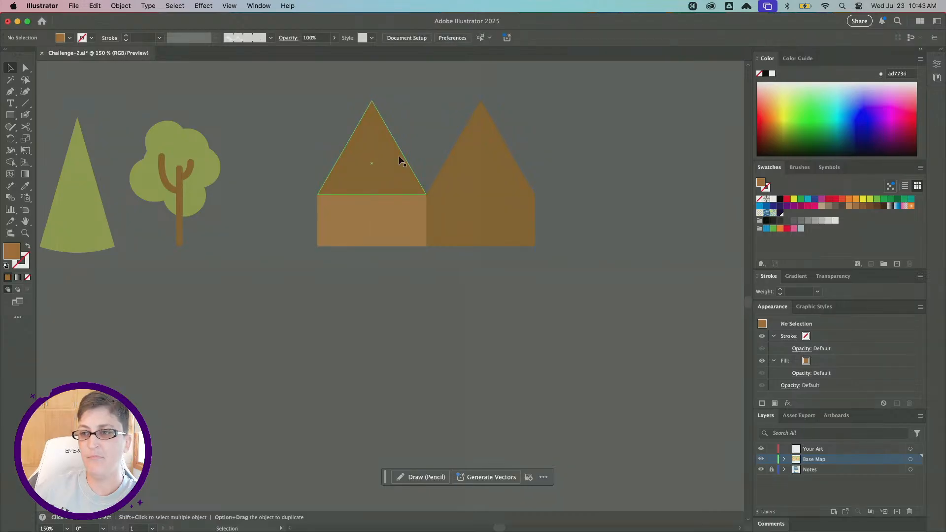
Draw a closed roof shape with the Pen tool joining both triangle peaks, the middle base corner and the left base corner.
scroll(399, 157, up, 3)
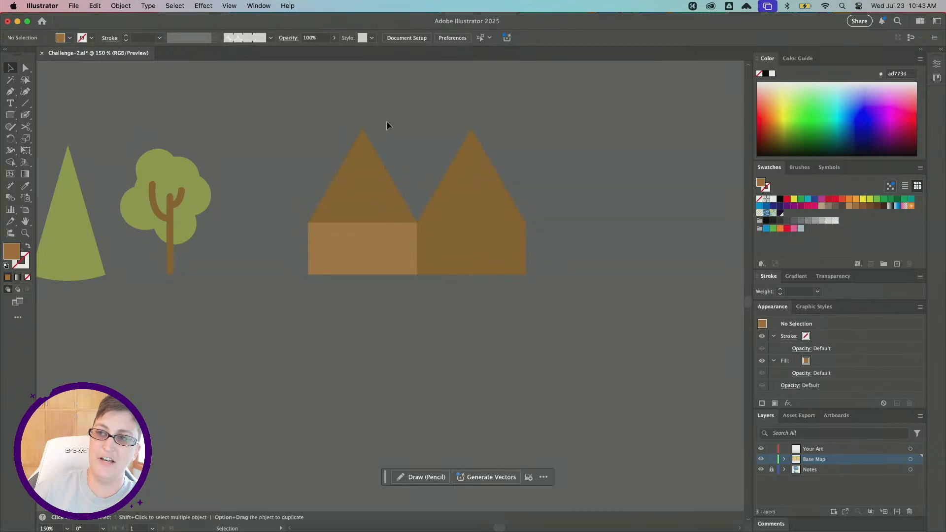
click(10, 91)
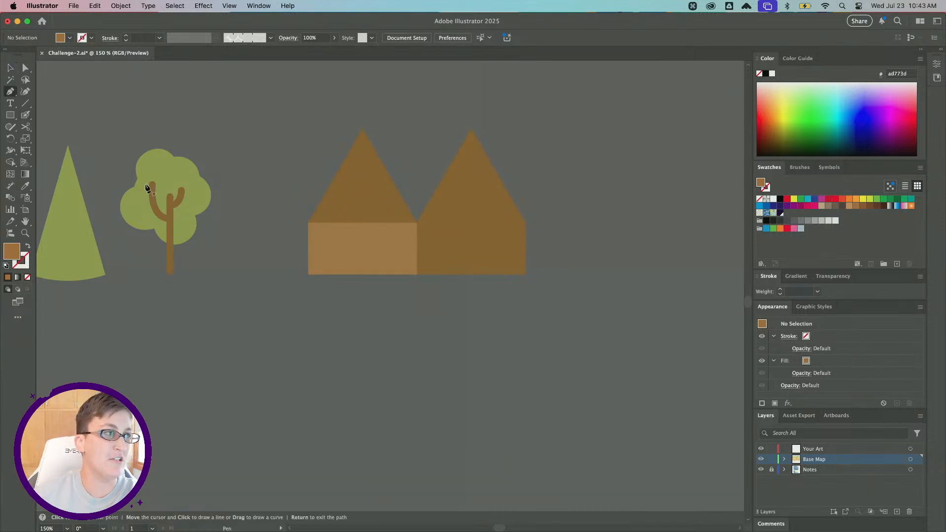
click(362, 129)
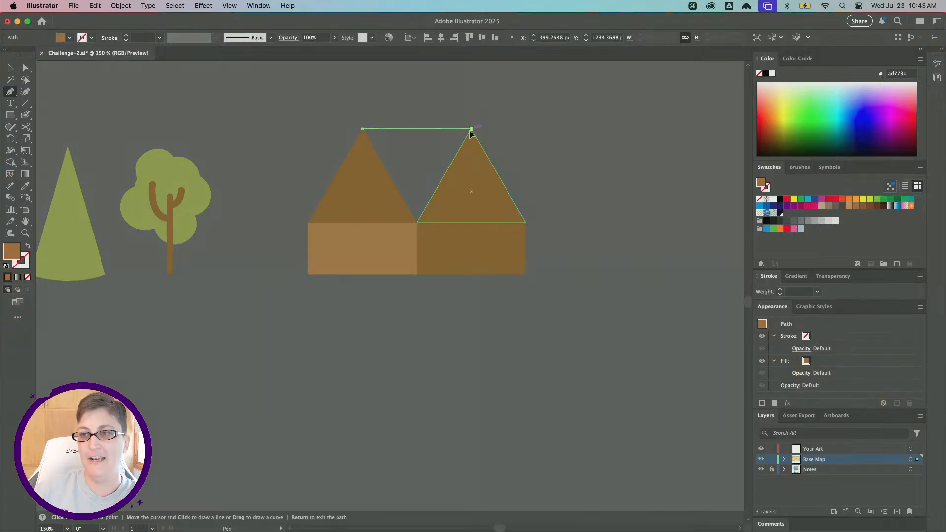
click(472, 129)
click(417, 222)
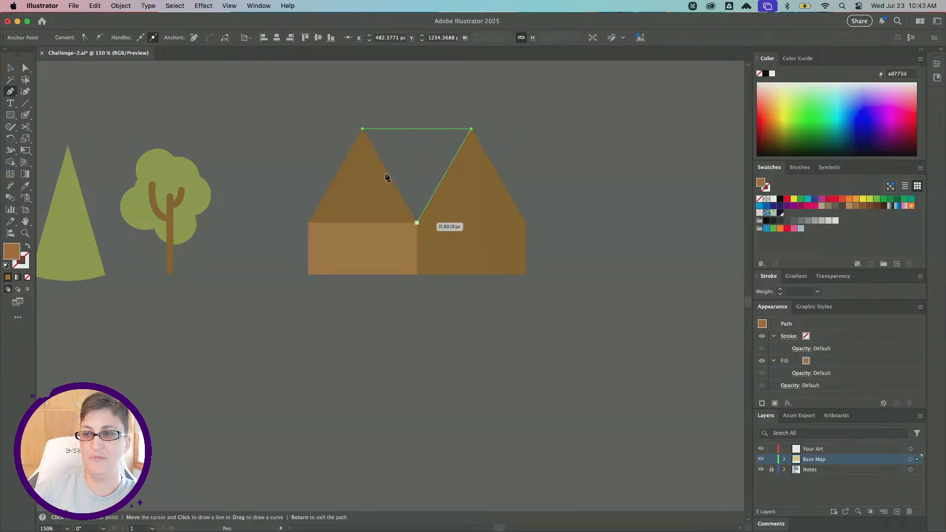
key(super+z)
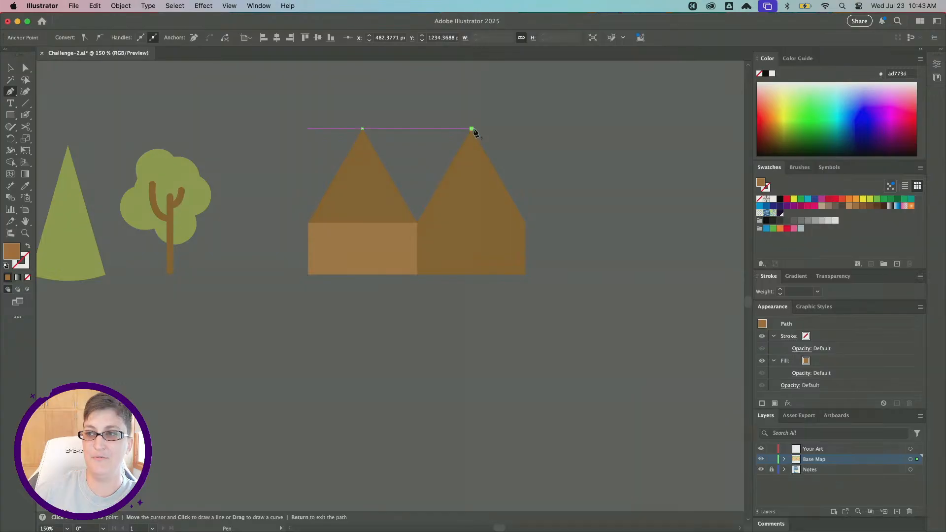
click(417, 223)
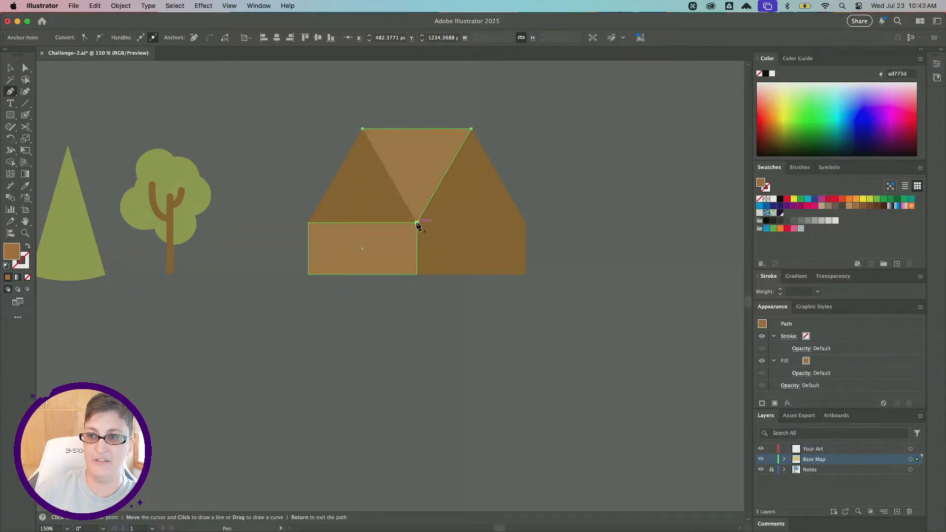
click(308, 222)
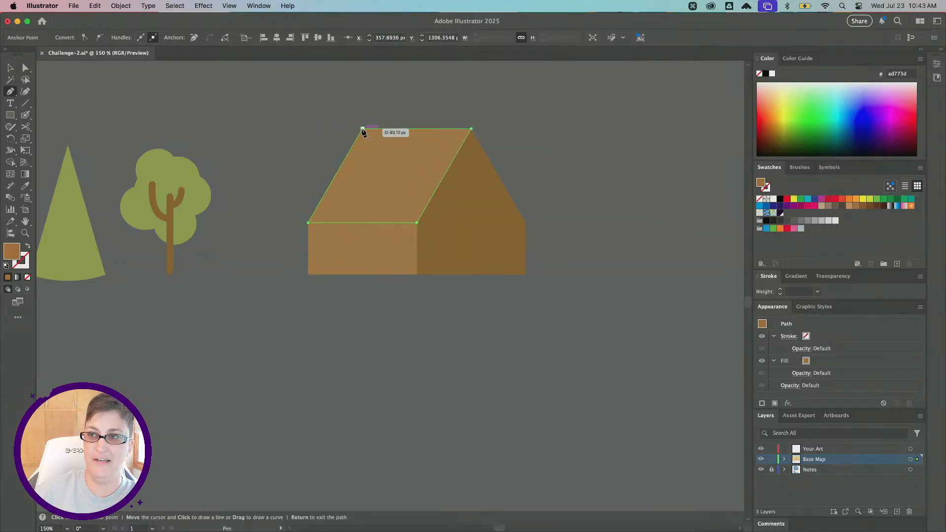
click(363, 129)
Fill the roof shape with a light tan, #c19161, then deselect.
click(25, 68)
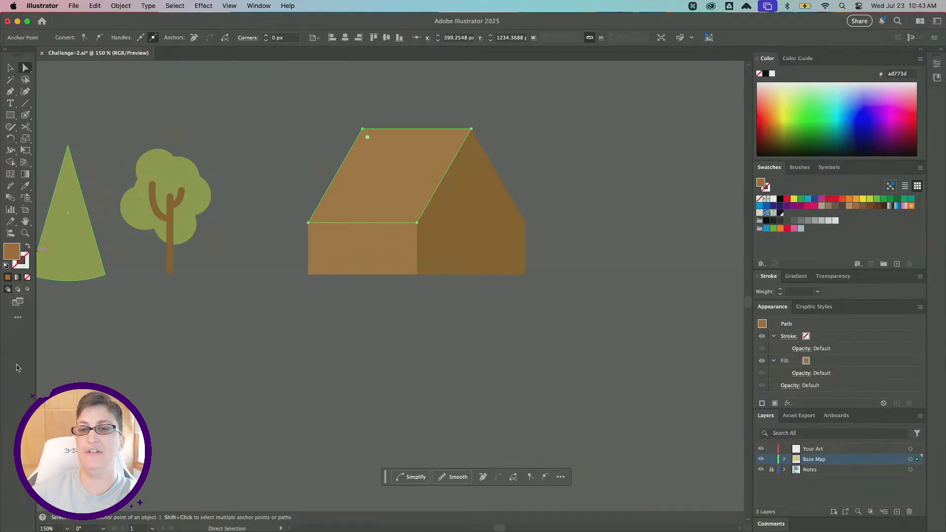
double_click(11, 251)
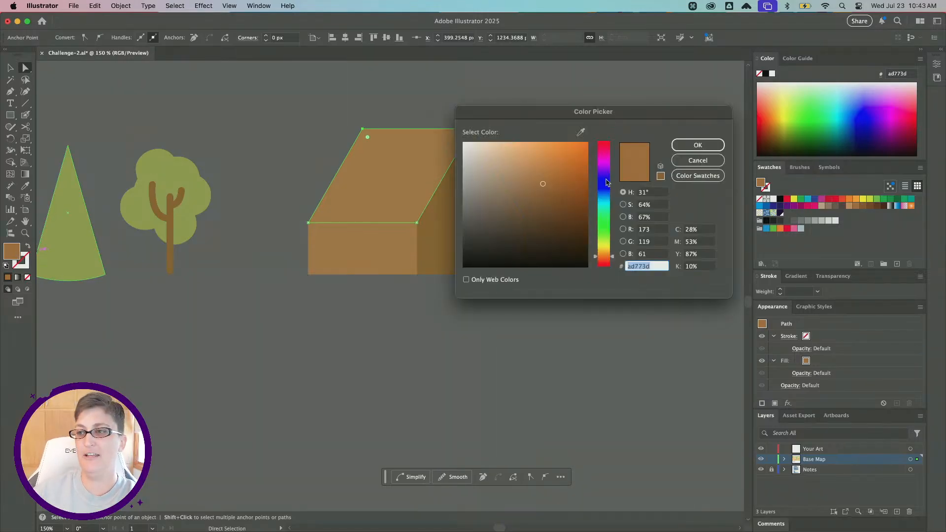
drag(537, 110, 464, 277)
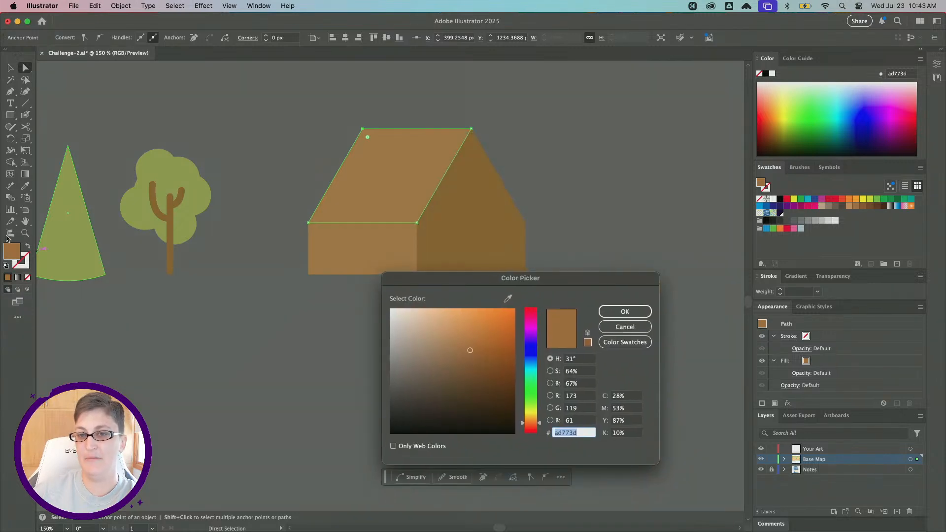
drag(473, 344, 453, 339)
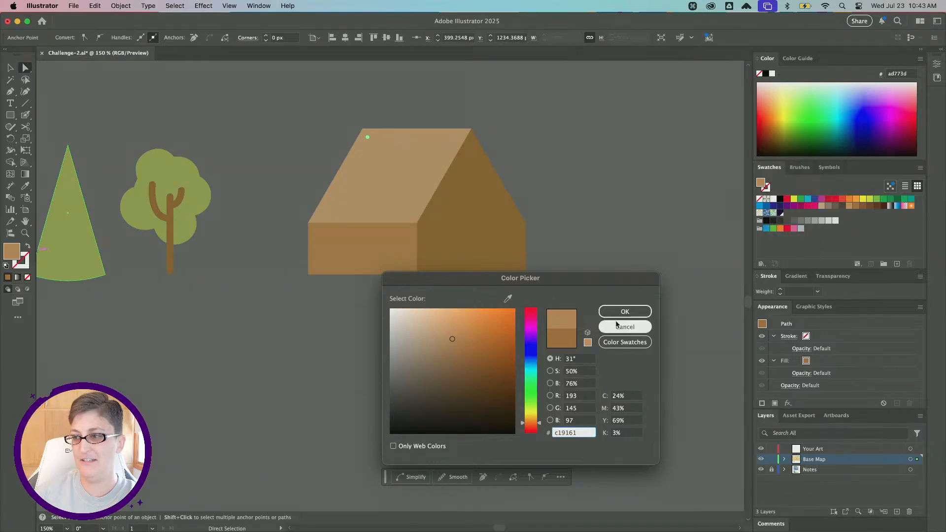
click(624, 316)
click(10, 71)
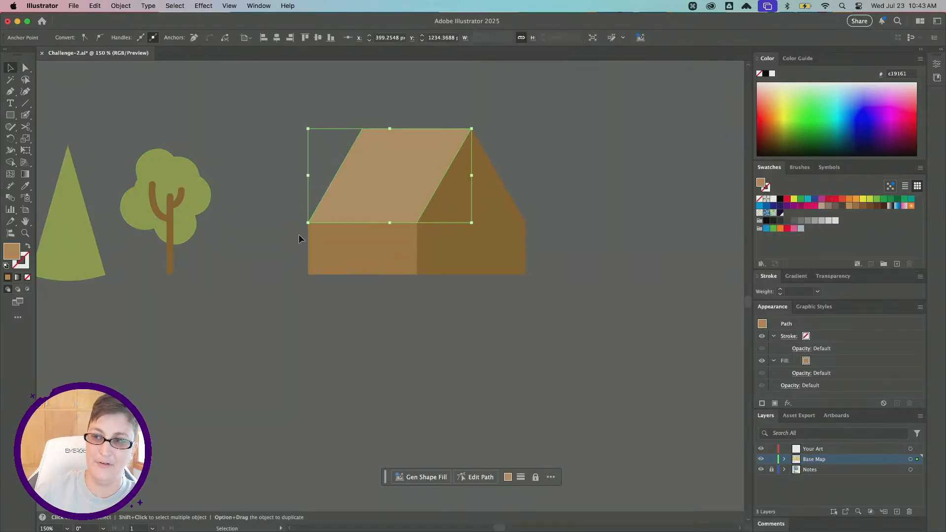
click(377, 315)
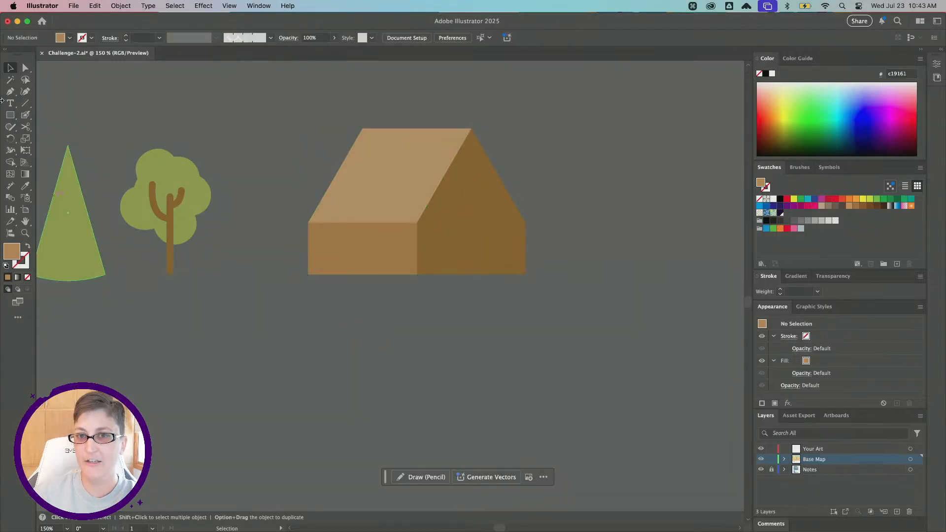
Draw a door rectangle about 17 x 31 px at the bottom of the right wall with the Rectangle tool.
click(10, 118)
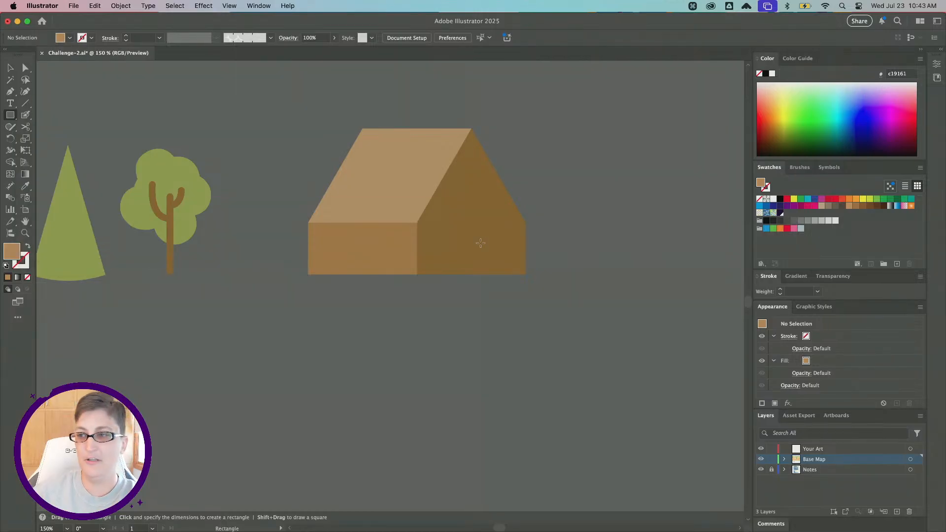
mouse_move(461, 274)
mouse_down()
mouse_move(468, 242)
mouse_move(485, 234)
mouse_up()
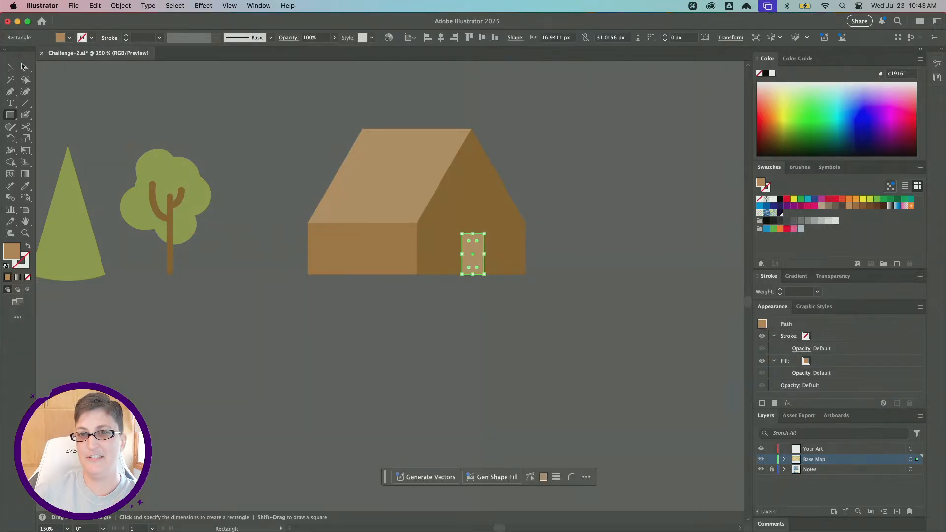
click(23, 67)
click(370, 249)
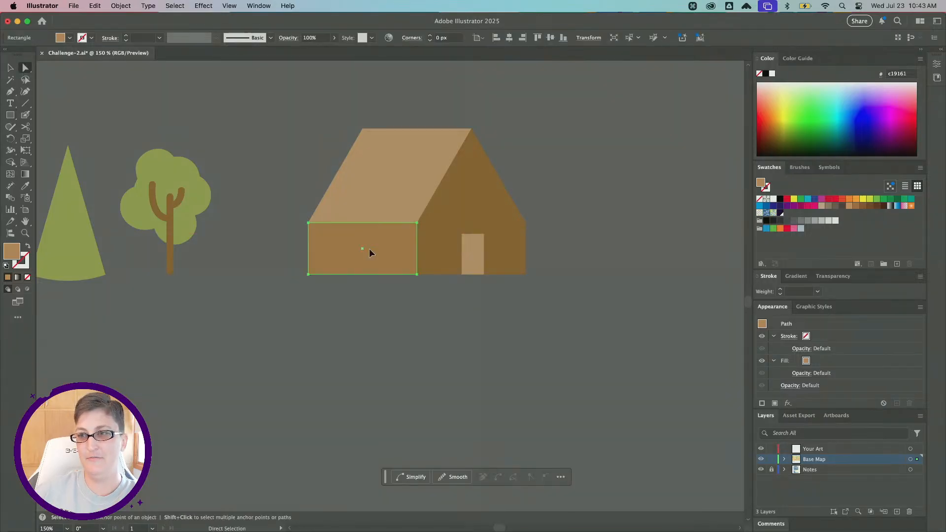
click(436, 251)
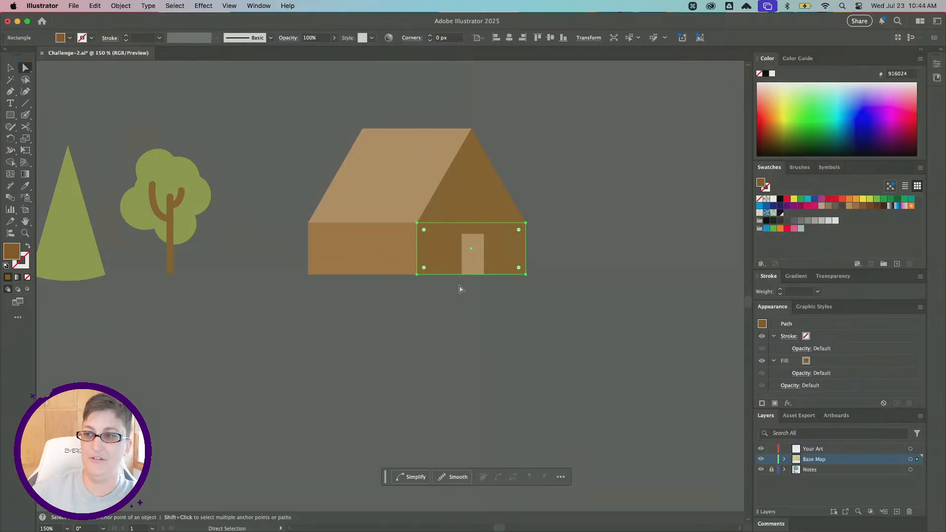
click(486, 342)
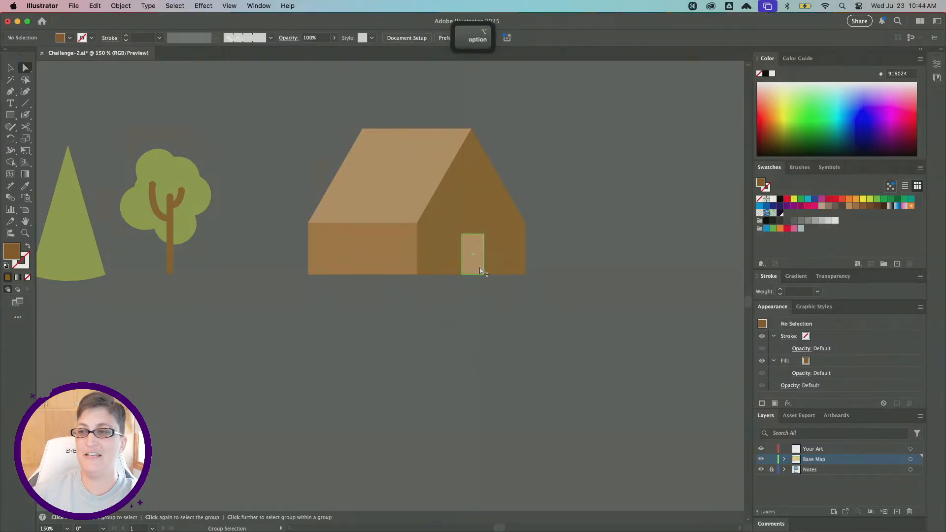
Round the door's two top corners fully into an arch, then deselect.
alt+scroll(478, 268, up, 1)
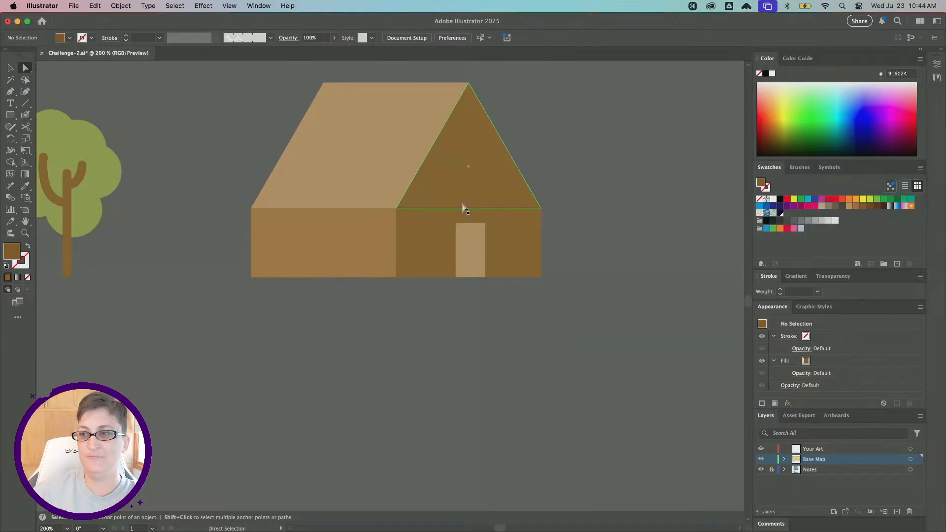
click(457, 224)
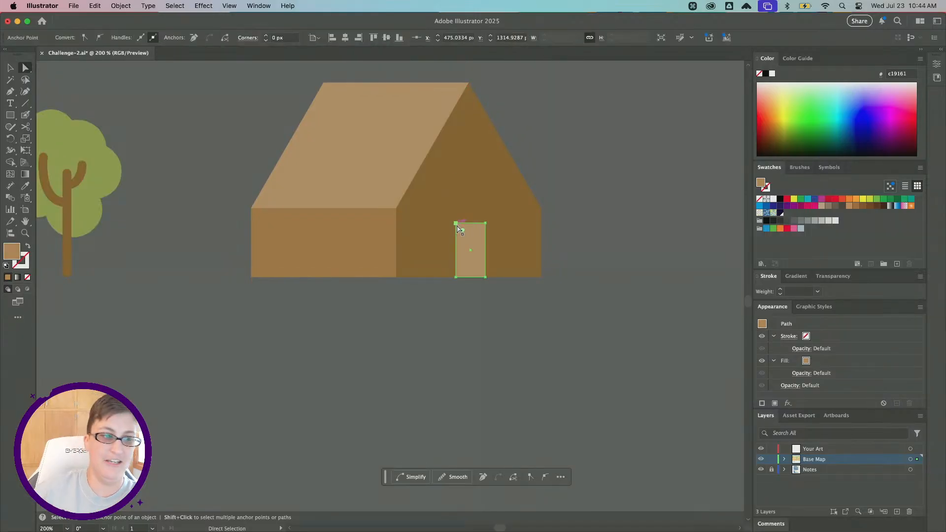
shift+click(486, 225)
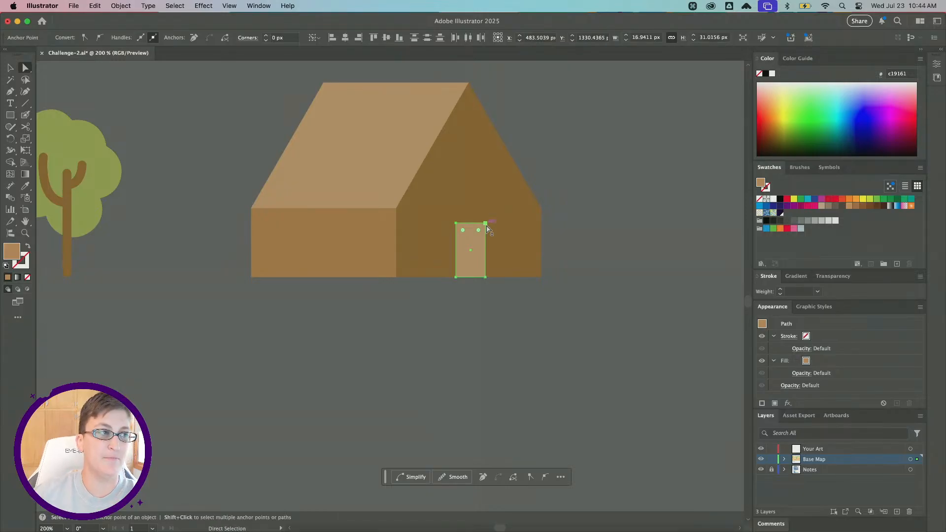
key(super+equal)
key(super+equal)
key(super+equal)
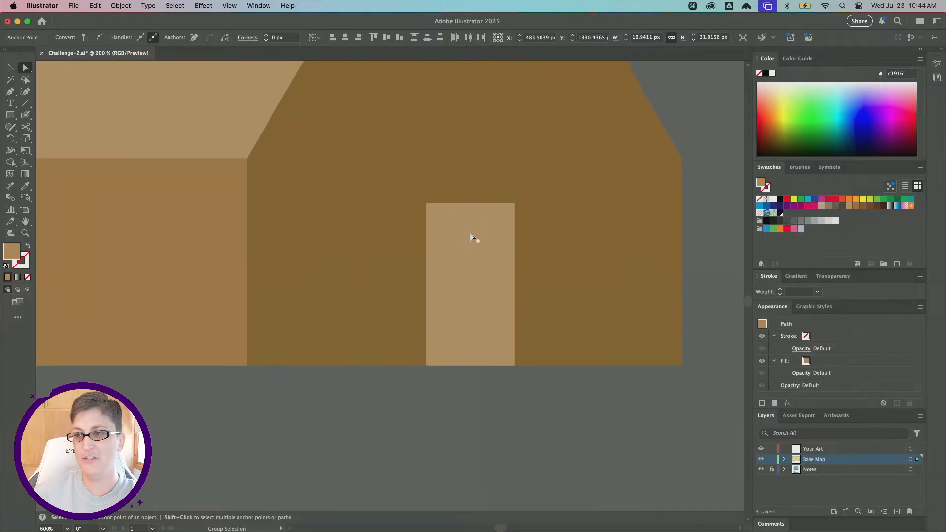
key(super)
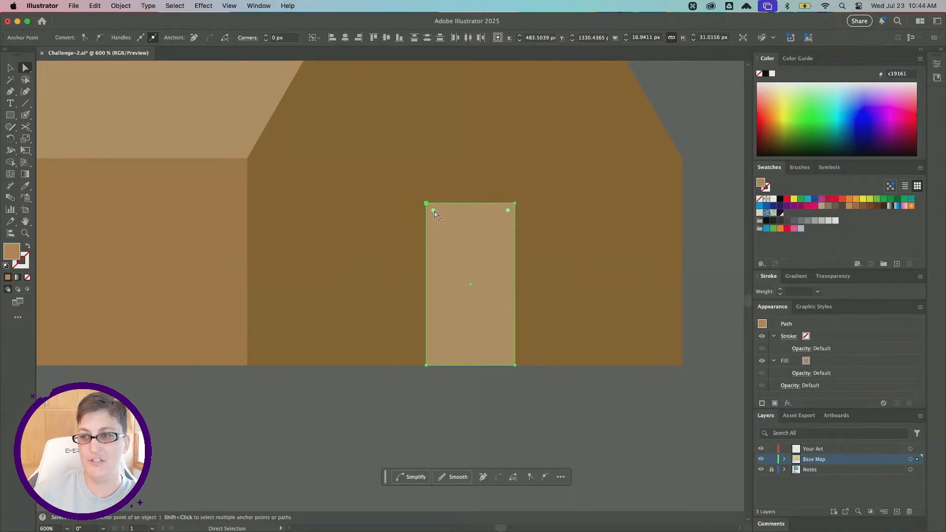
drag(434, 213, 476, 270)
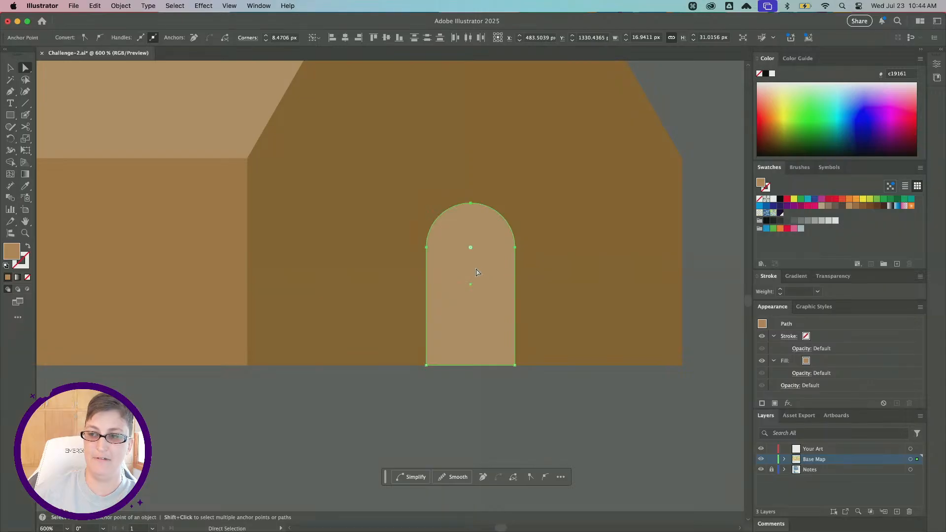
alt+scroll(476, 272, down, 2)
alt+scroll(476, 273, down, 1)
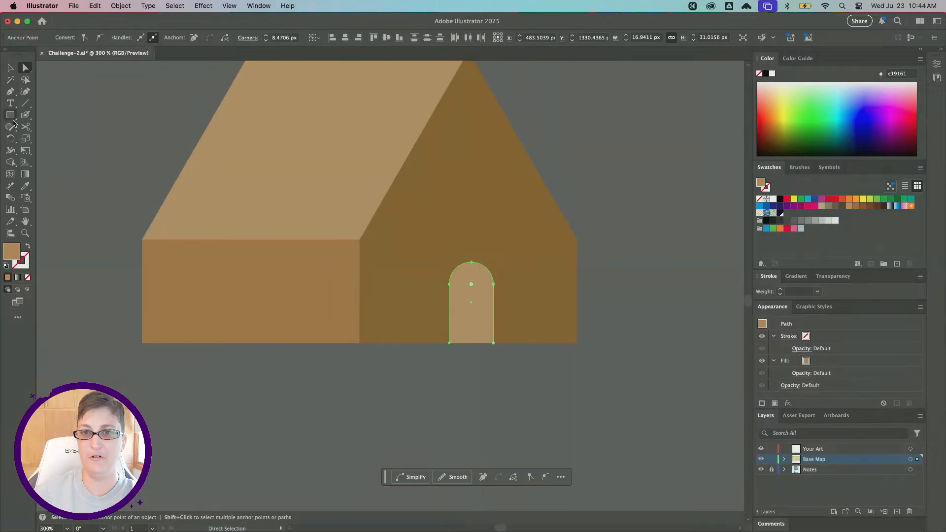
click(468, 396)
Draw a circle about 15.5 px wide above the door with the Ellipse tool as a round window.
key(v)
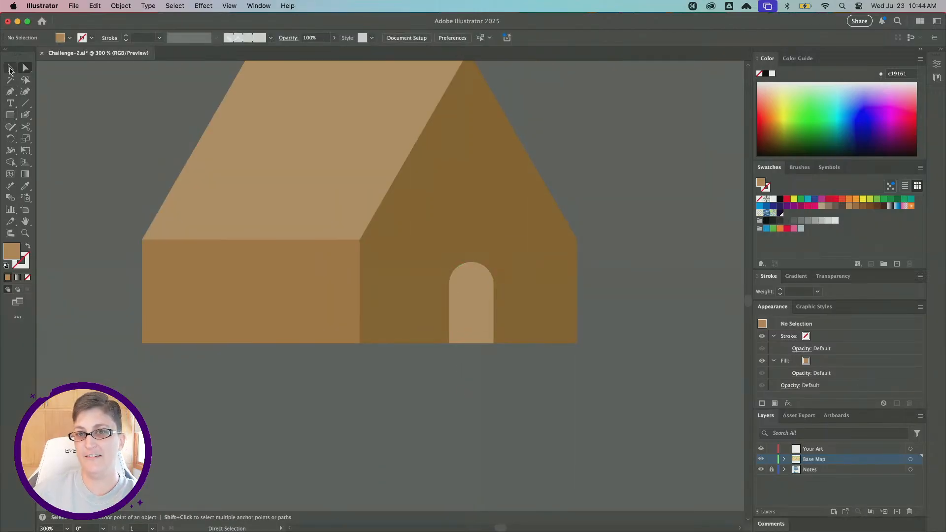
click(463, 315)
scroll(467, 296, up, 3)
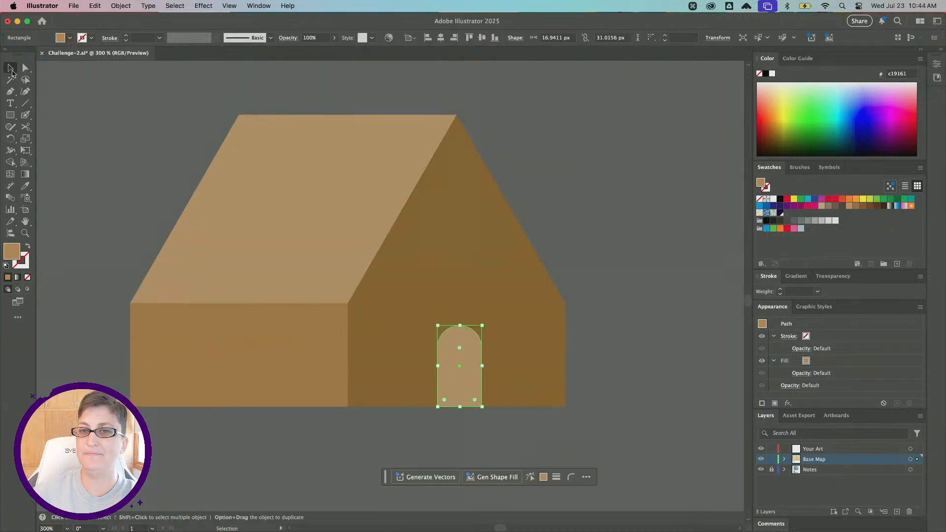
click(13, 118)
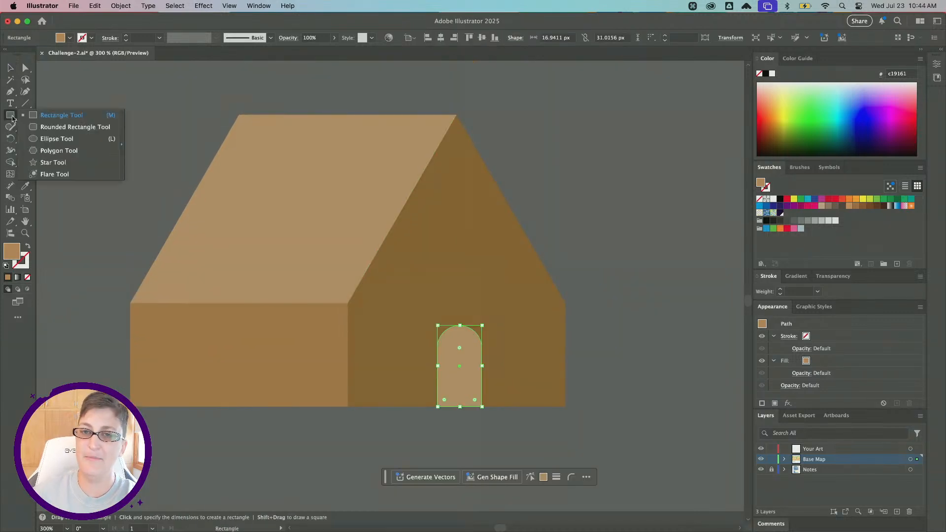
click(61, 139)
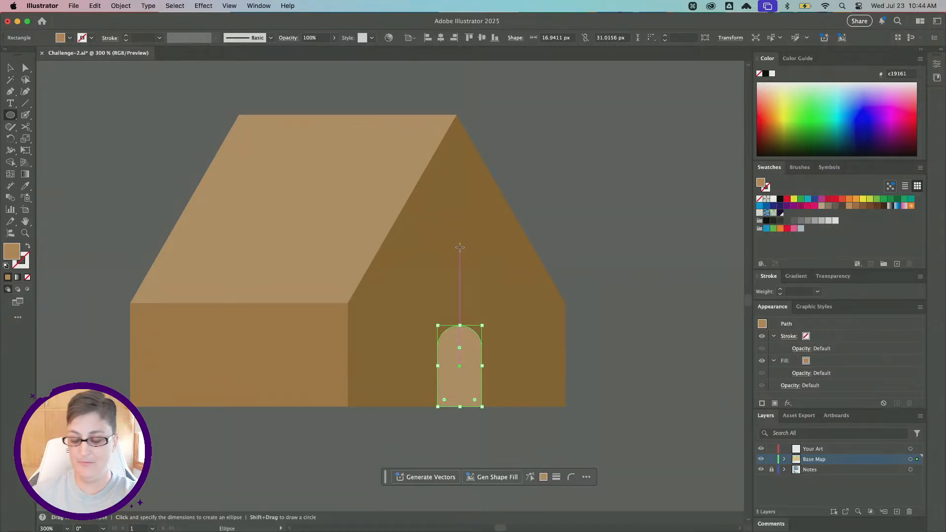
drag(459, 247, 478, 225)
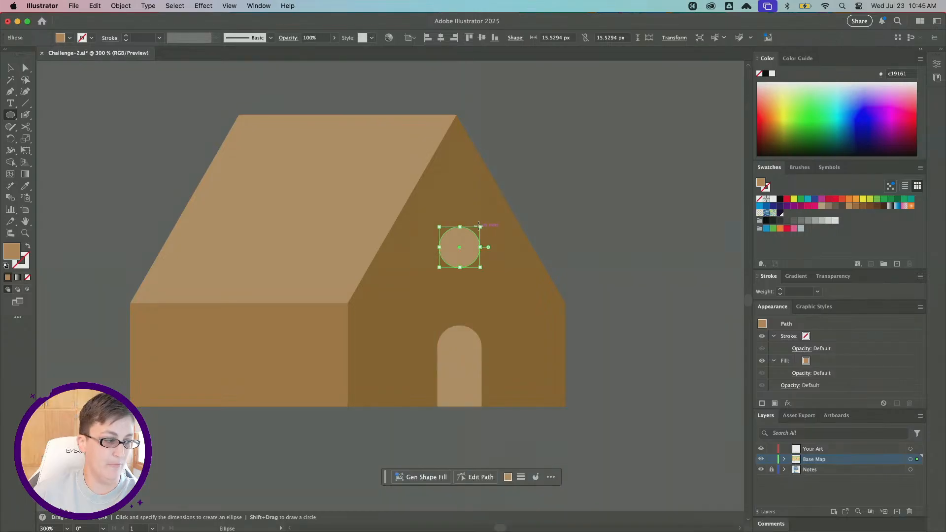
Draw a tall chimney rectangle about 14 x 43 px on the right roof slope with the Rectangle tool and send it to the back.
click(8, 117)
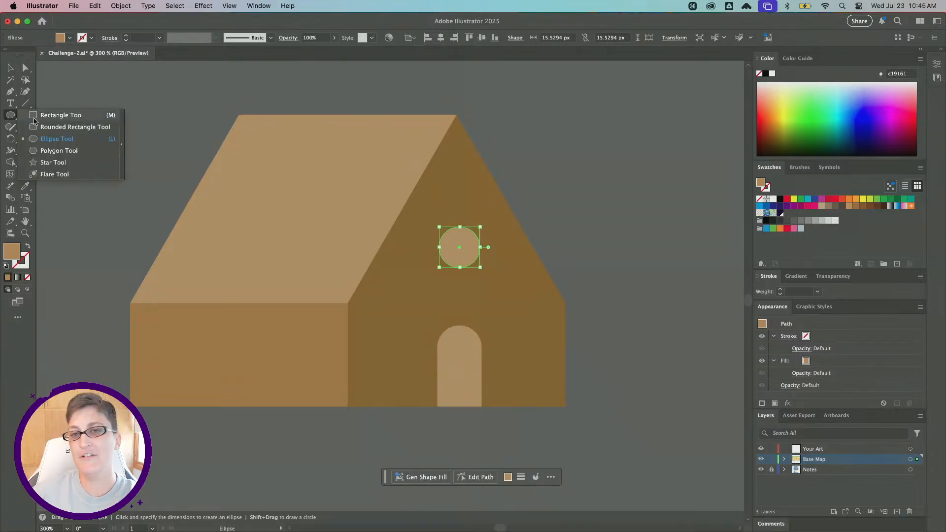
click(34, 117)
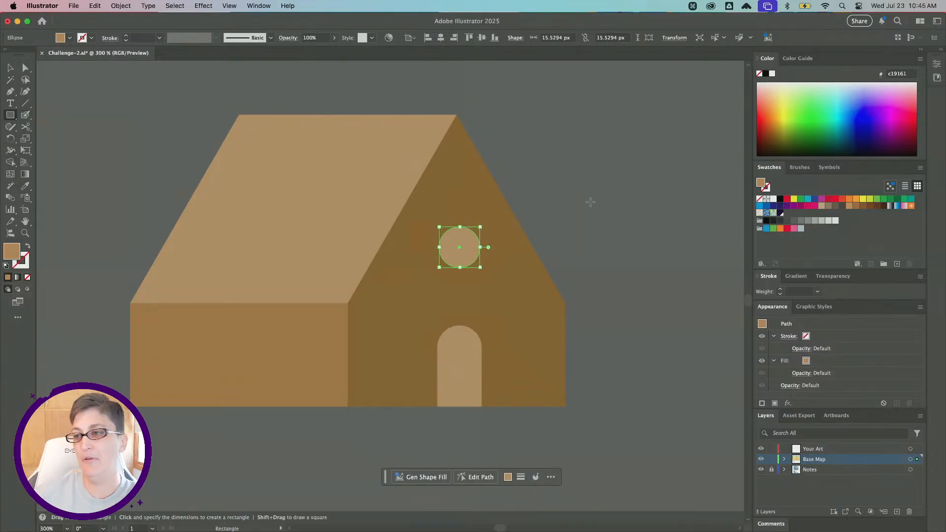
scroll(562, 182, left, 2)
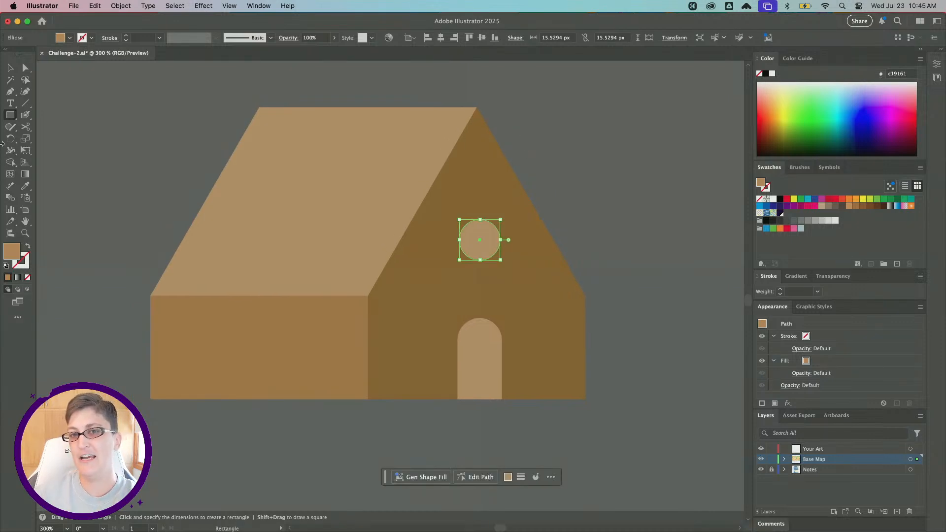
drag(517, 148, 554, 260)
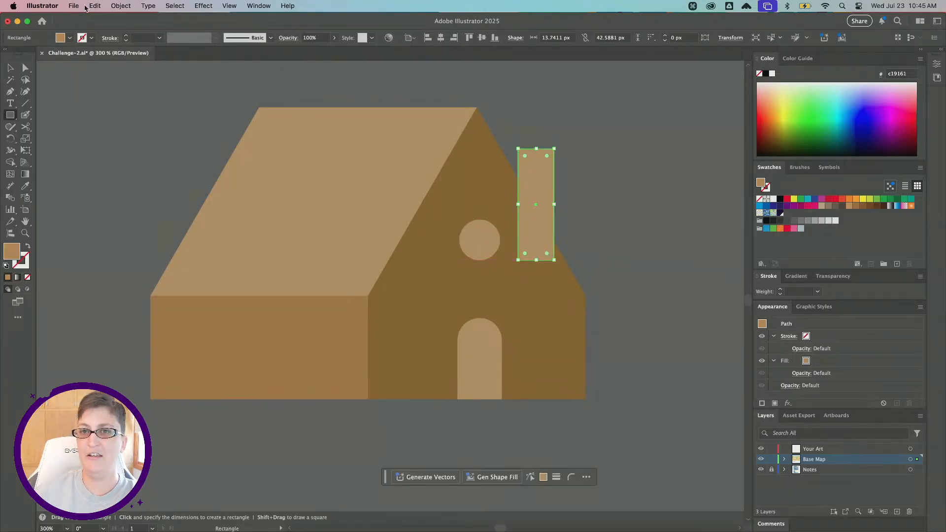
click(121, 6)
mouse_move(129, 32)
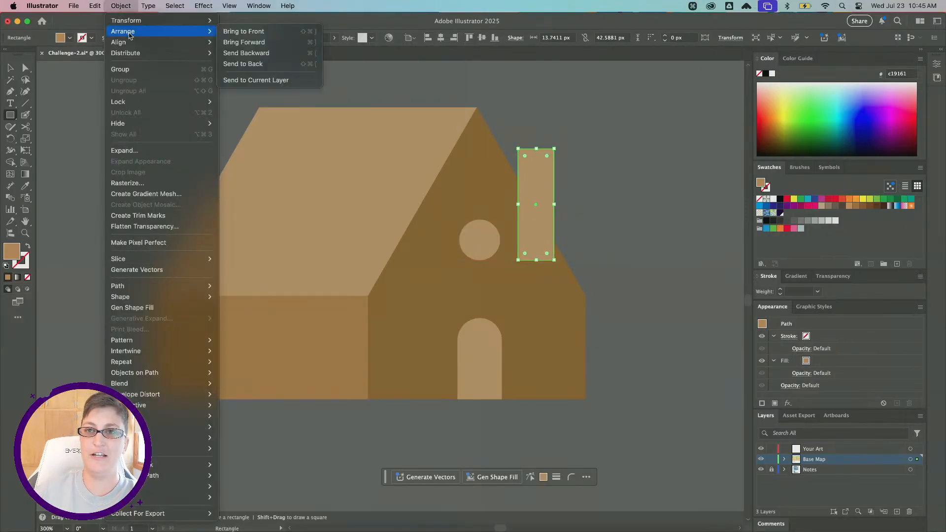
click(266, 64)
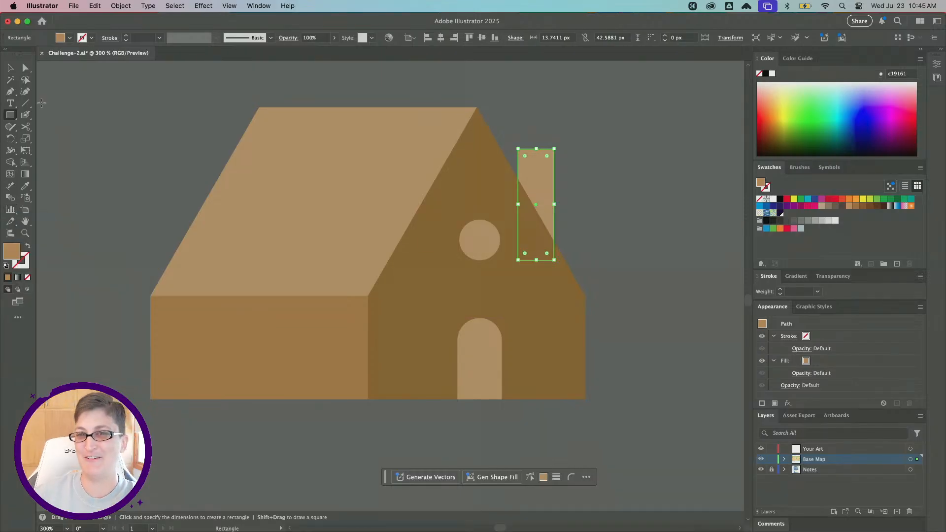
Nudge the chimney slightly up and left with the Selection tool.
click(10, 68)
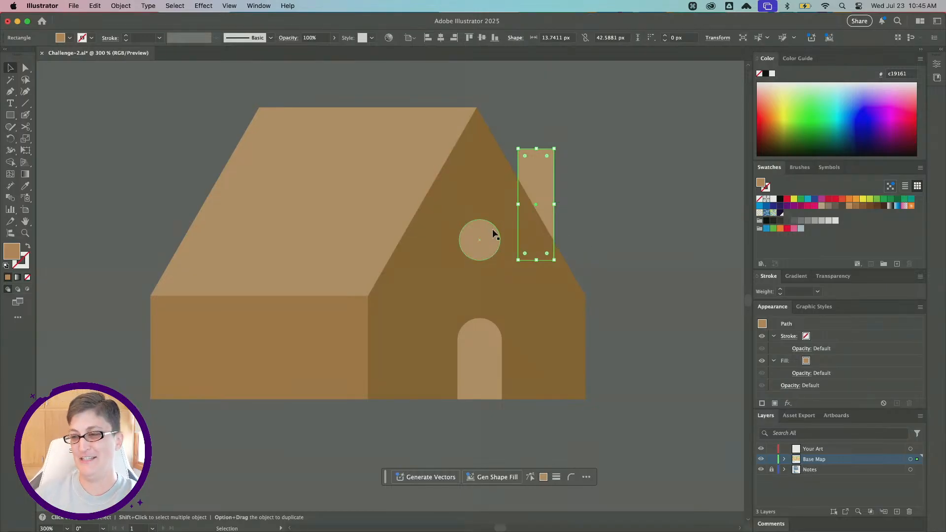
scroll(492, 229, left, 2)
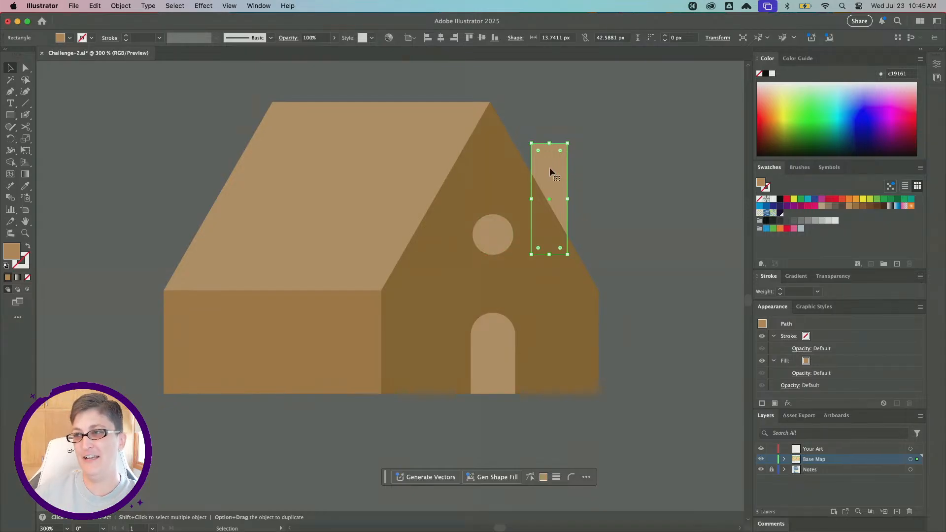
drag(548, 164, 543, 158)
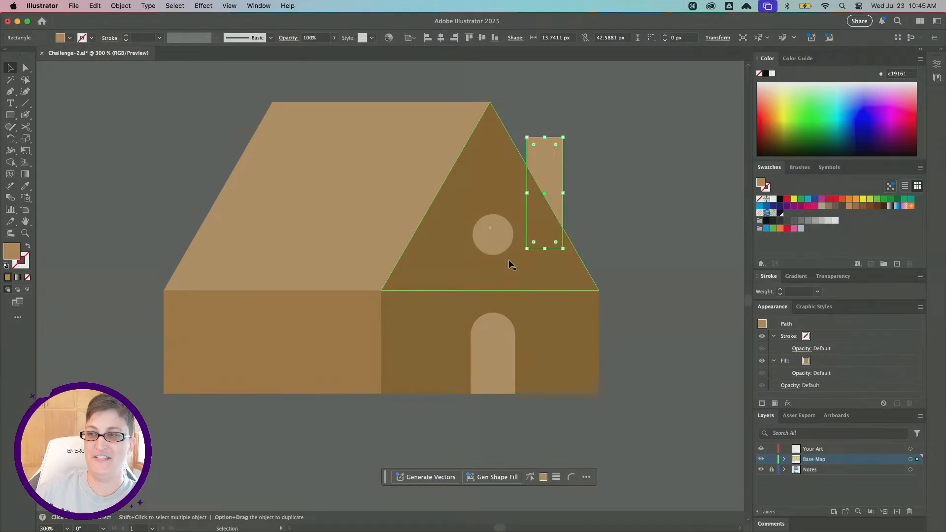
Fill the chimney, round window and door with dark brown #603d1e, then deselect.
shift+click(490, 239)
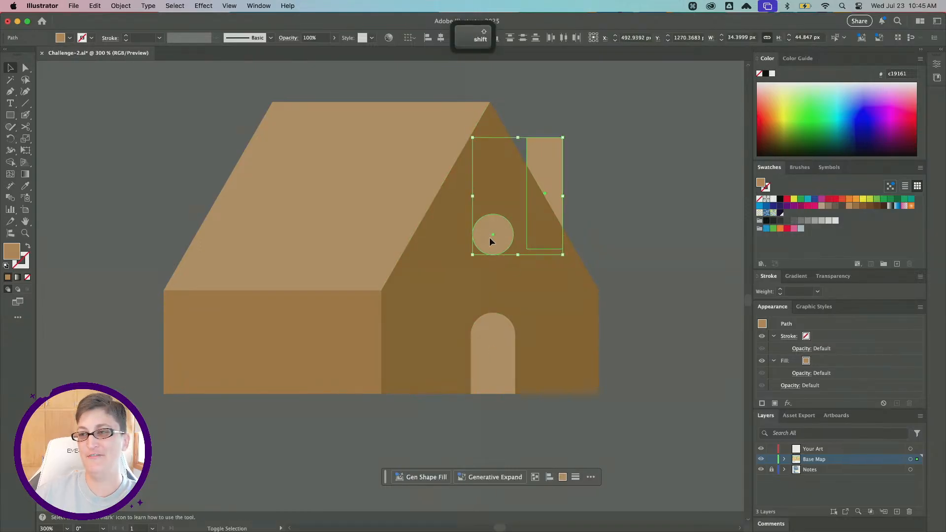
shift+click(490, 358)
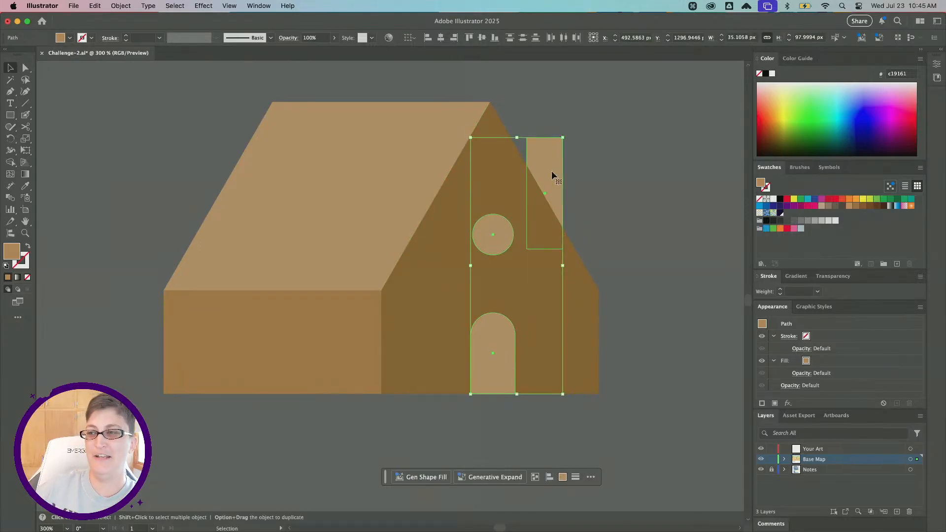
double_click(10, 252)
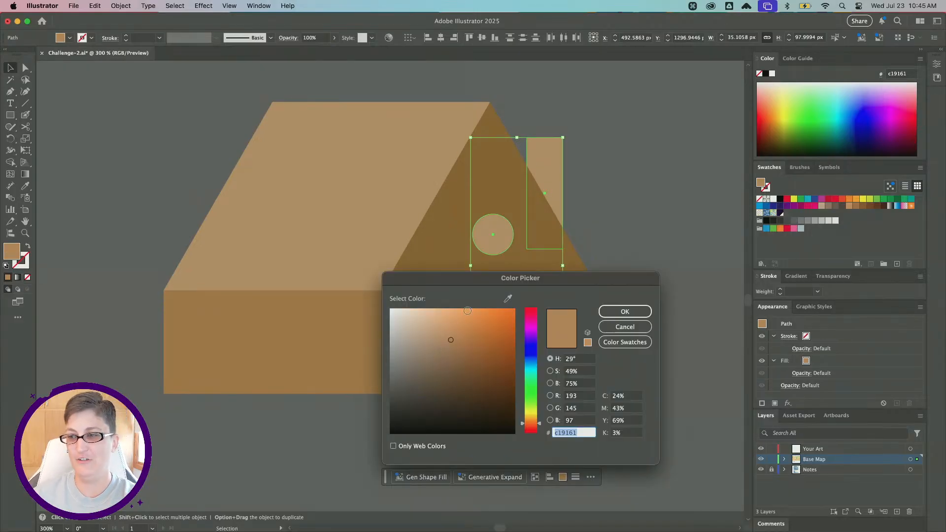
drag(477, 284, 658, 192)
drag(643, 268, 658, 295)
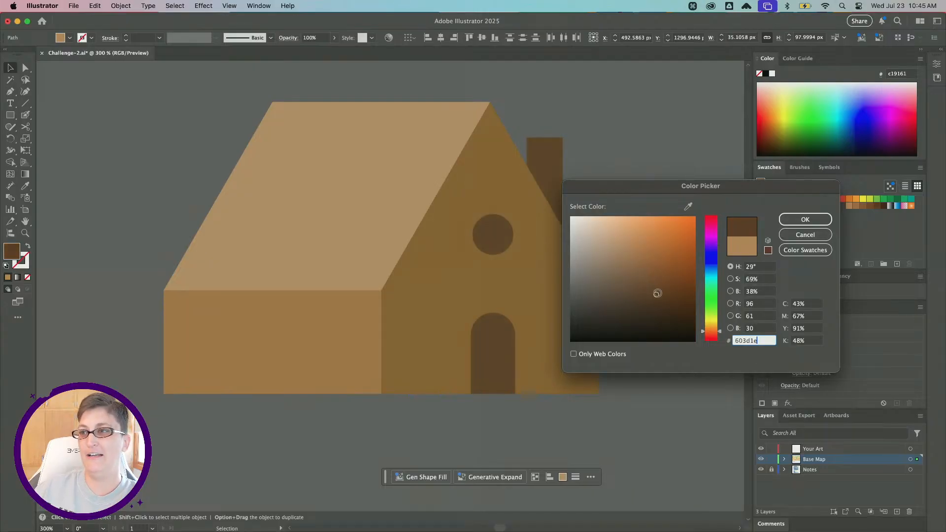
click(805, 219)
click(104, 231)
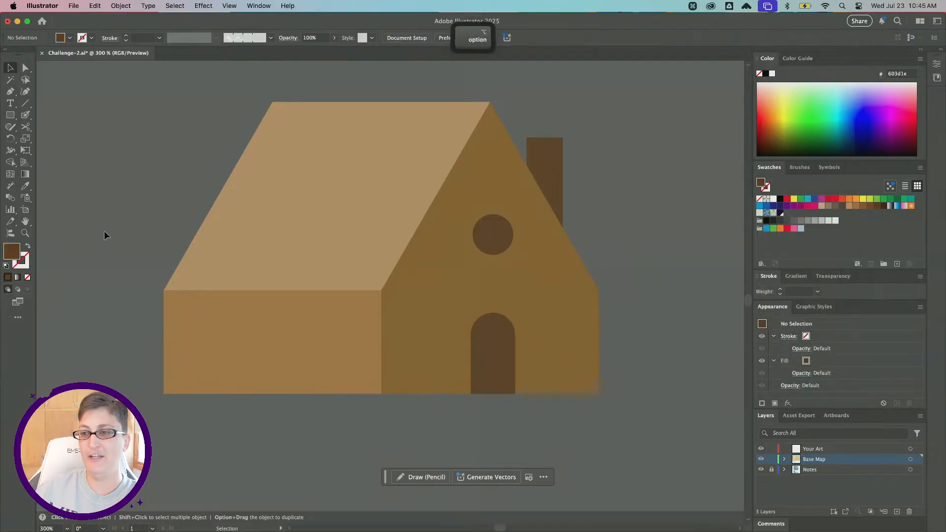
Open the Symbols panel.
scroll(103, 231, down, 2)
scroll(104, 232, left, 5)
scroll(103, 232, down, 1)
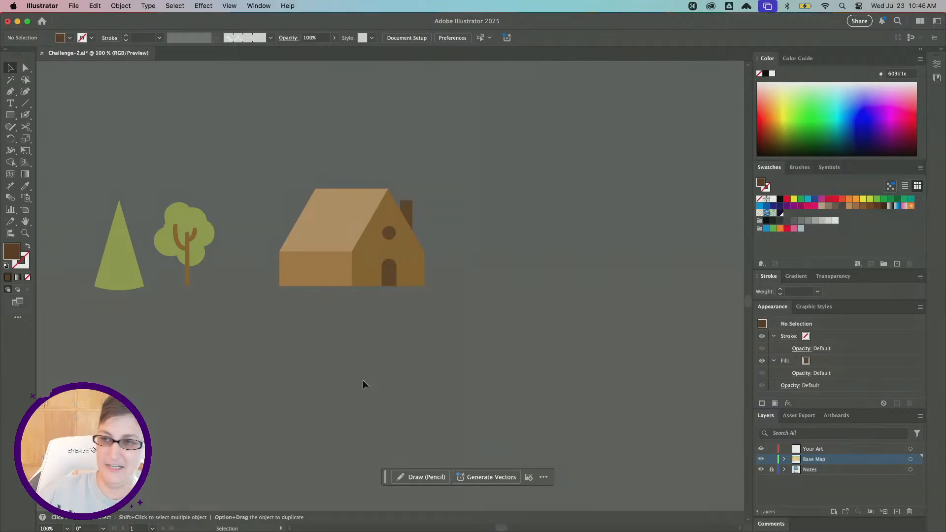
scroll(363, 382, left, 2)
scroll(364, 382, up, 1)
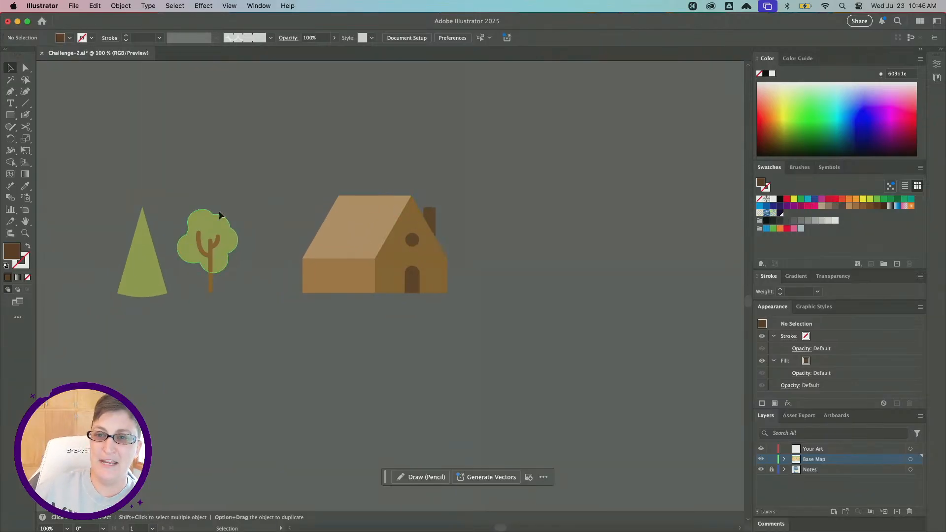
click(829, 169)
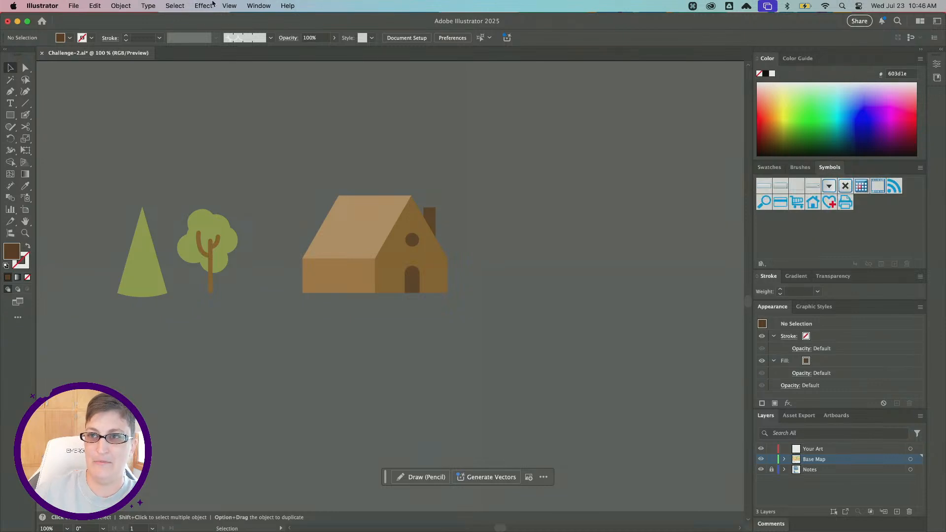
click(258, 6)
scroll(294, 470, down, 2)
scroll(293, 469, down, 1)
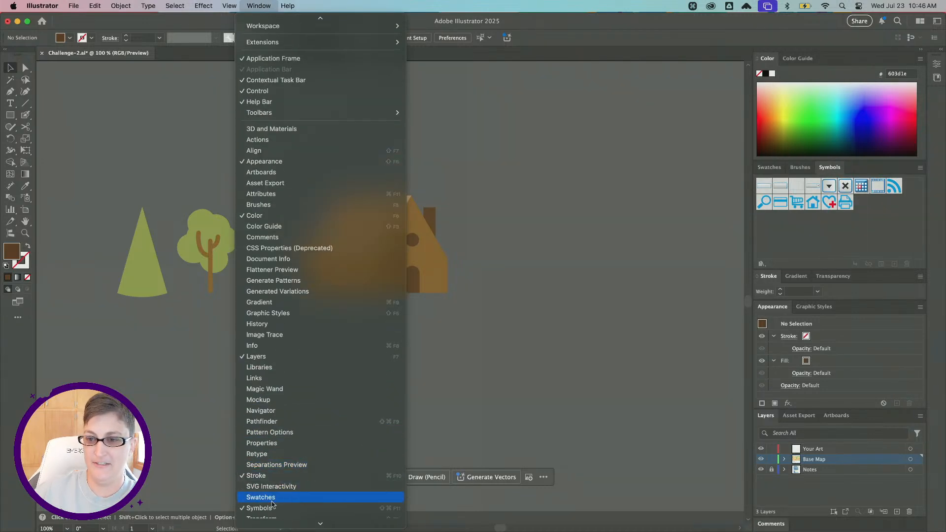
click(259, 6)
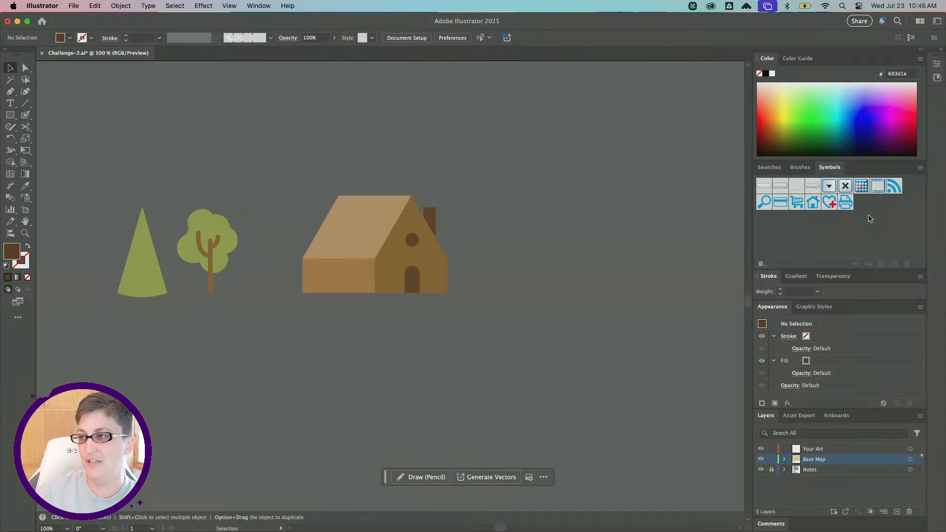
scroll(487, 254, left, 3)
scroll(487, 254, left, 1)
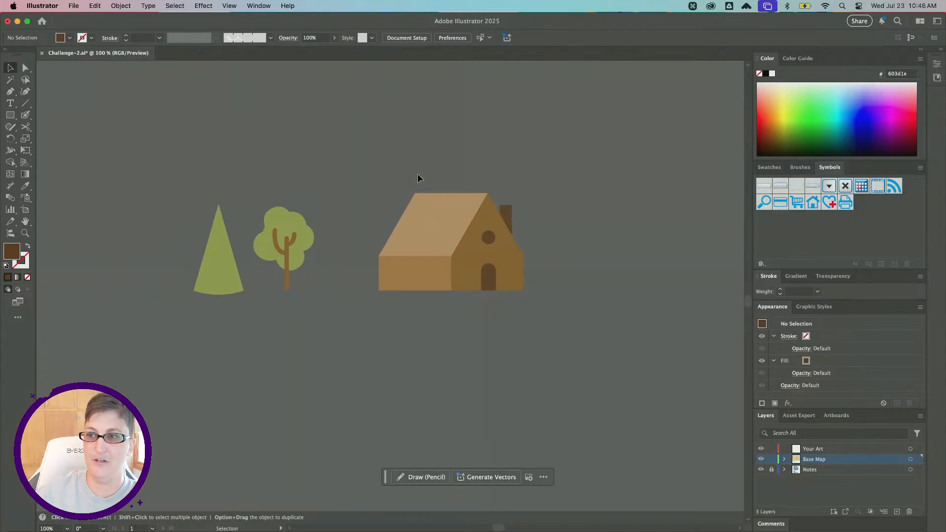
Select the house and save it as a new symbol named Cabin.
key(super+a)
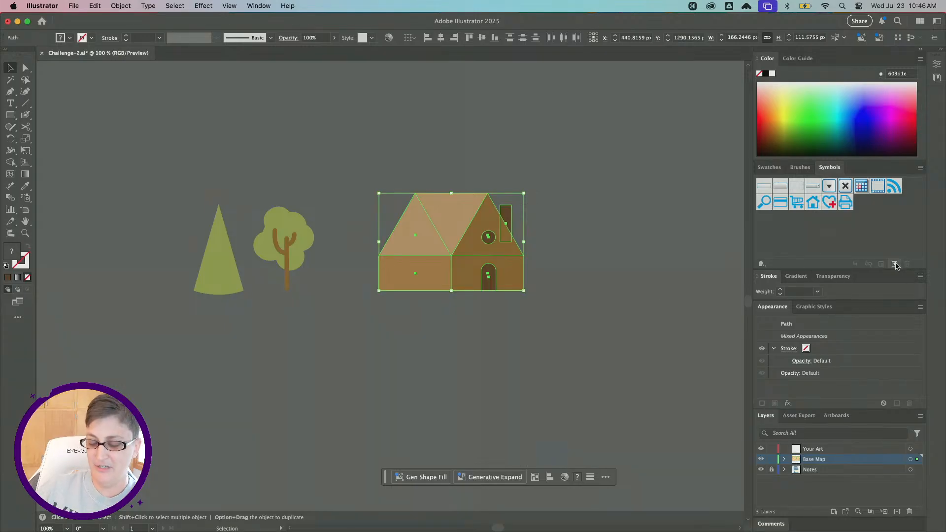
scroll(896, 267, up, 3)
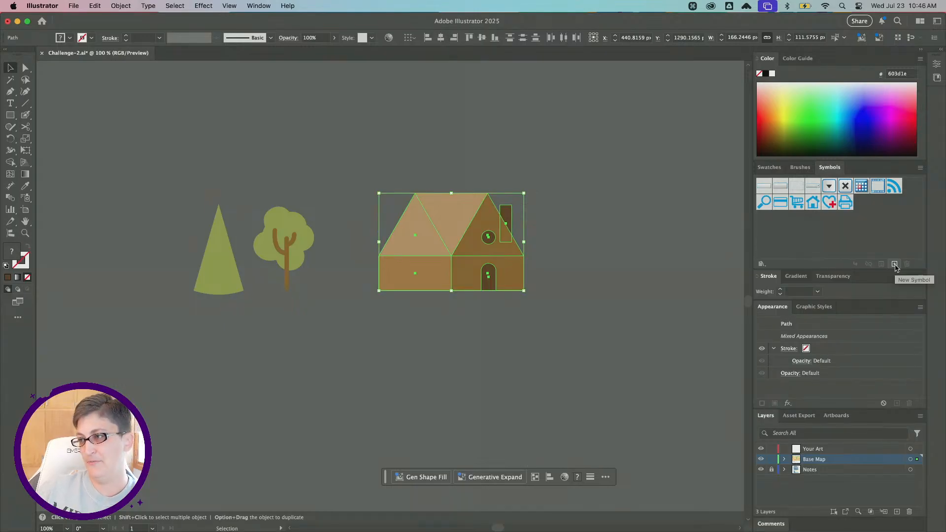
click(896, 267)
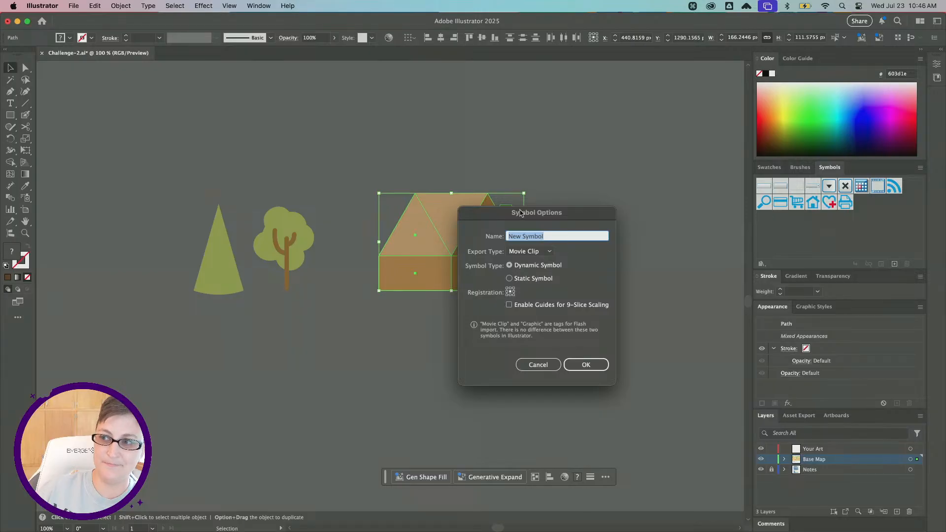
drag(523, 210, 602, 174)
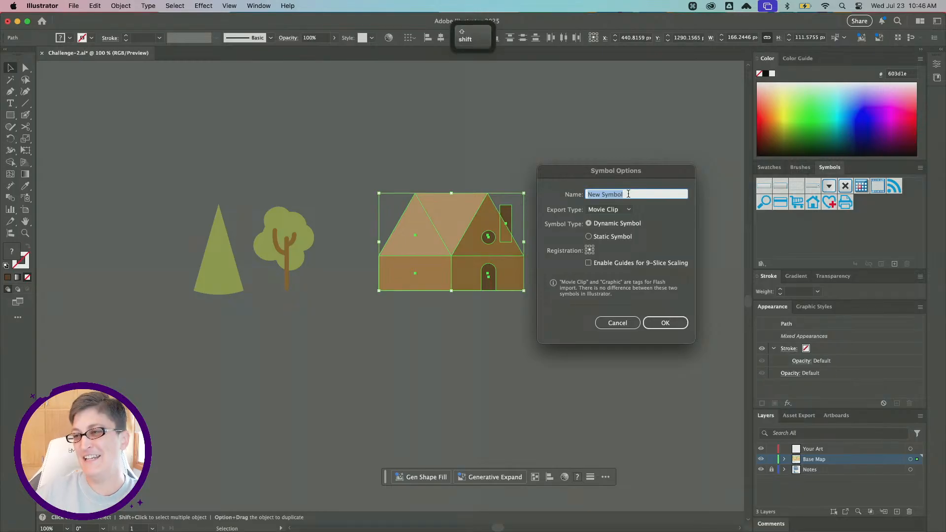
text(Ca)
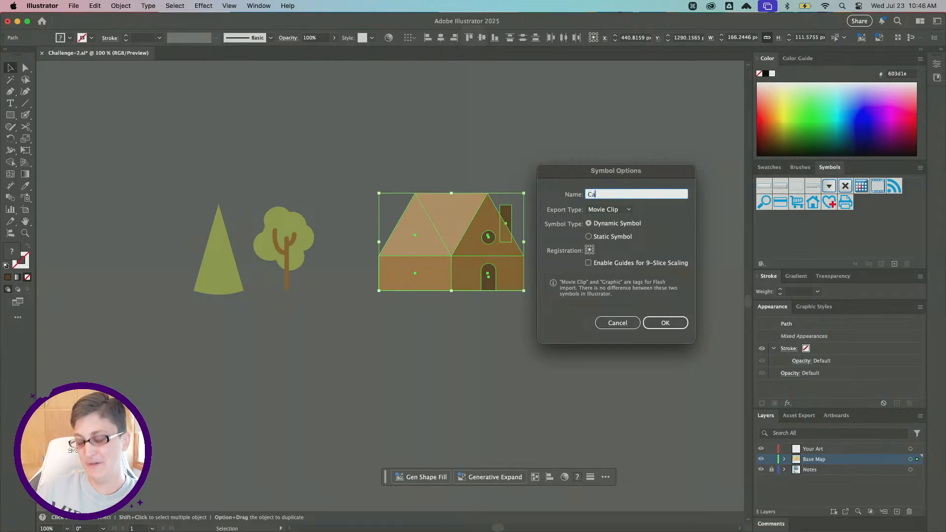
text(bin)
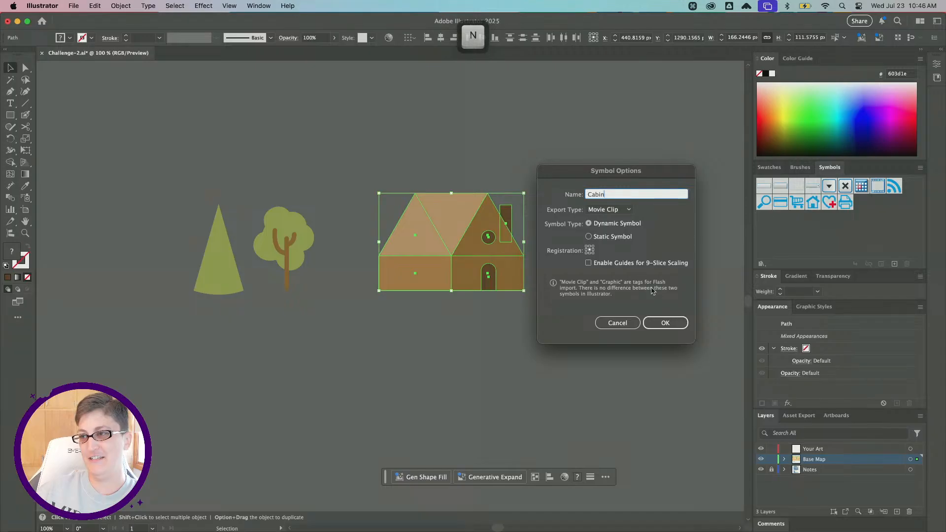
click(665, 321)
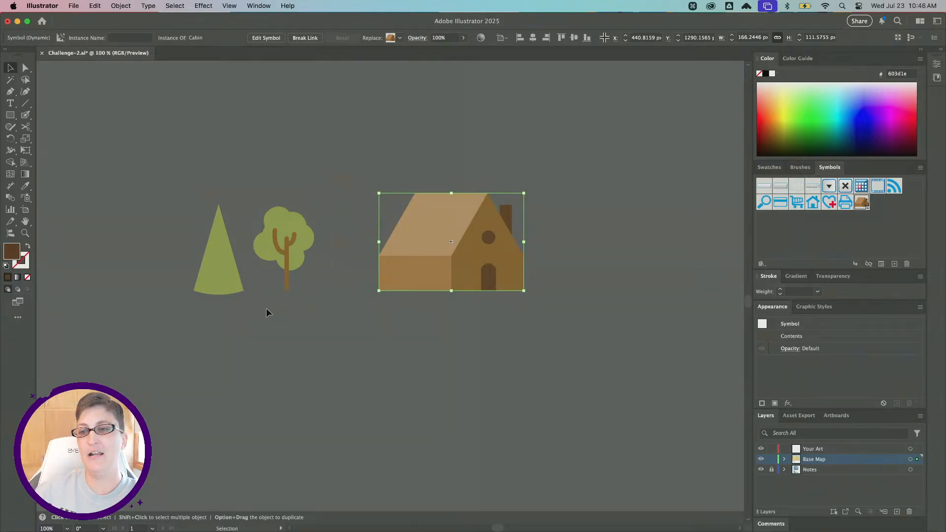
Save the round leafy tree as a new symbol named Tree01.
click(285, 276)
click(894, 264)
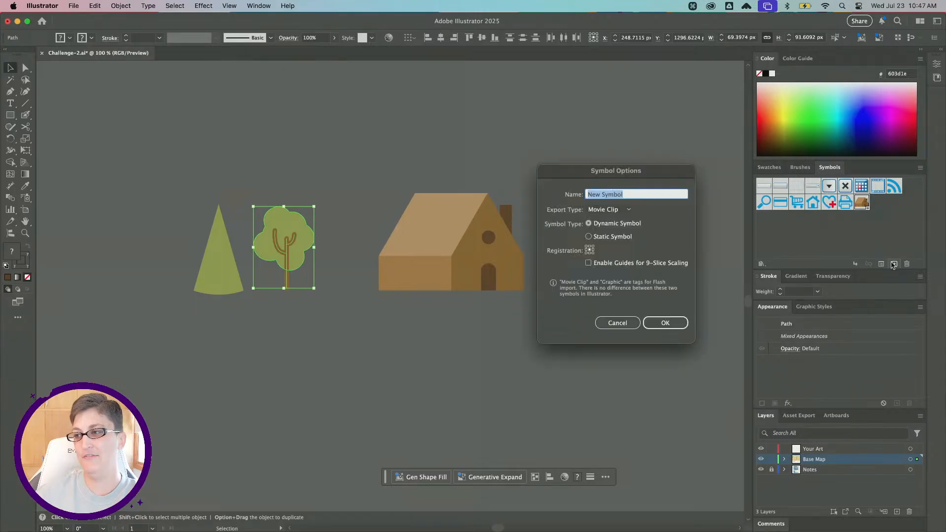
text(Tree0)
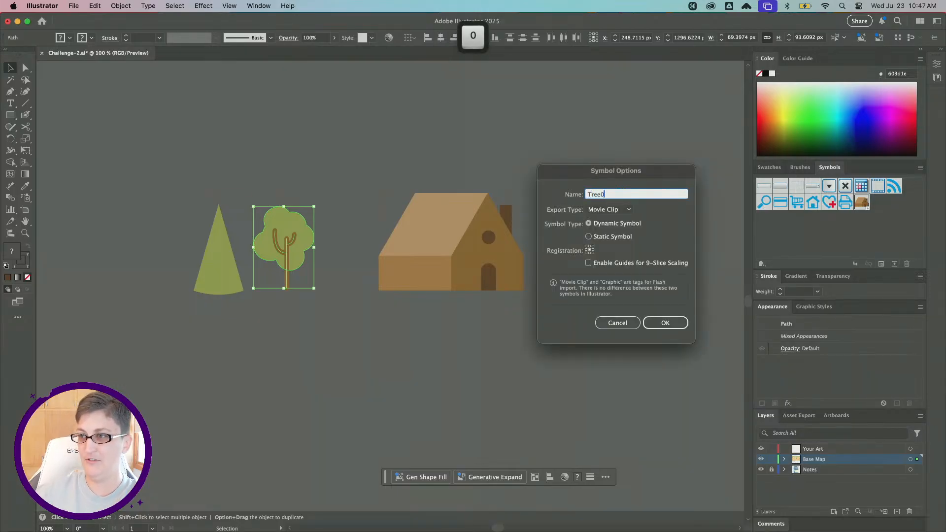
text(1)
click(676, 323)
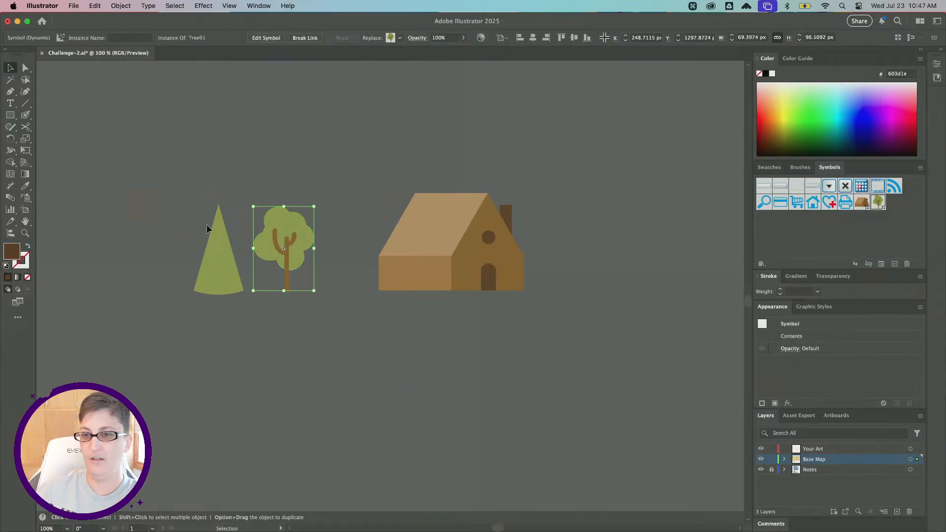
Save the cone-shaped tree as a new symbol named Tree02, then deselect.
click(214, 253)
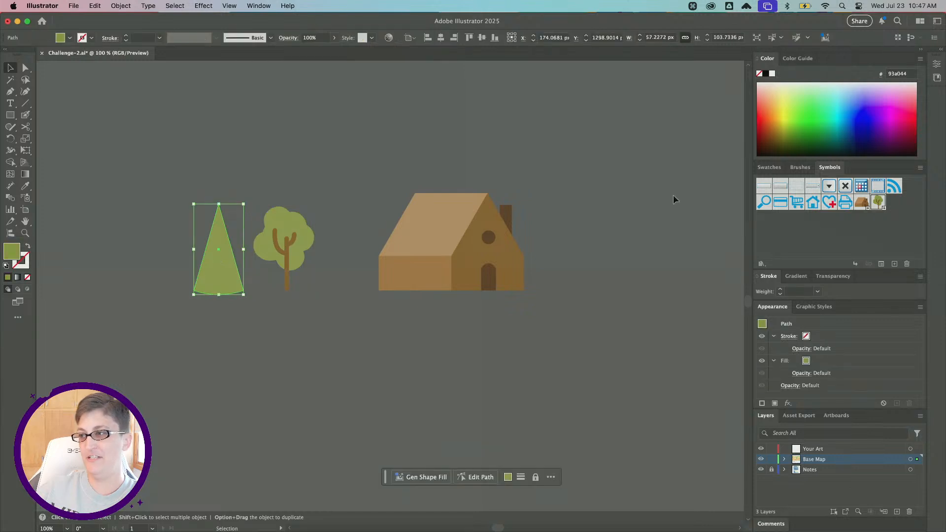
click(894, 265)
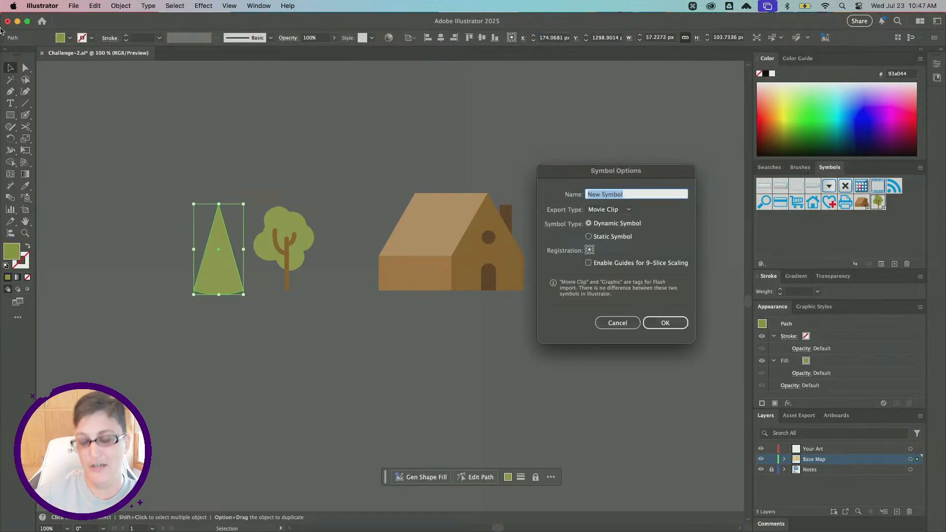
text(Tree02)
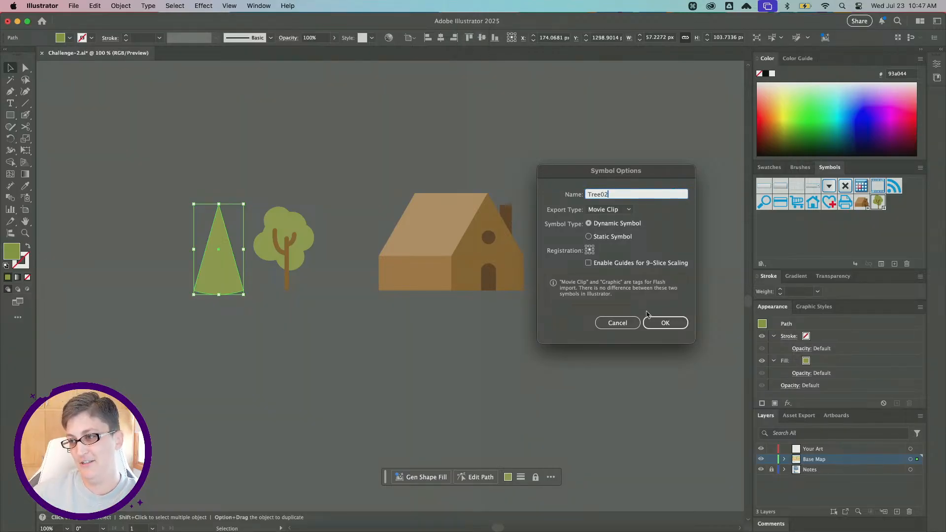
click(660, 322)
click(151, 171)
scroll(151, 173, down, 2)
scroll(151, 172, up, 6)
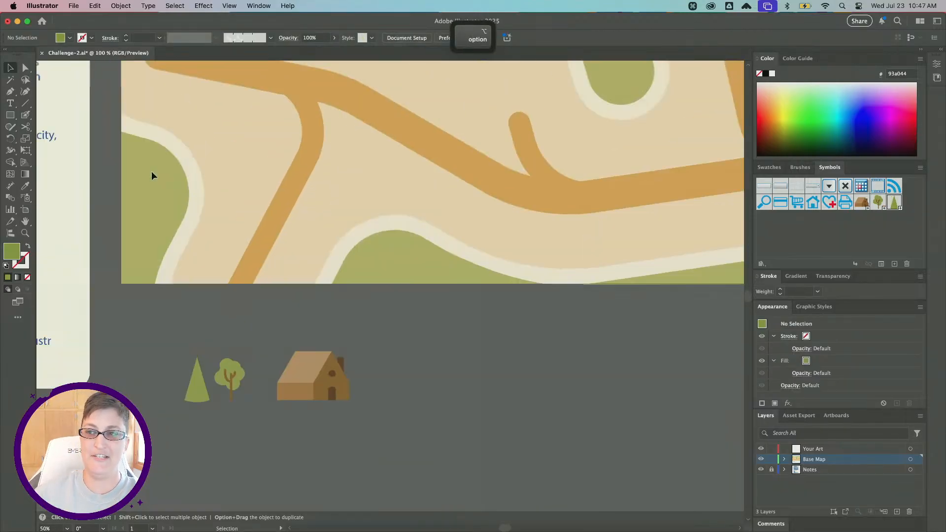
scroll(163, 172, right, 3)
scroll(174, 174, down, 1)
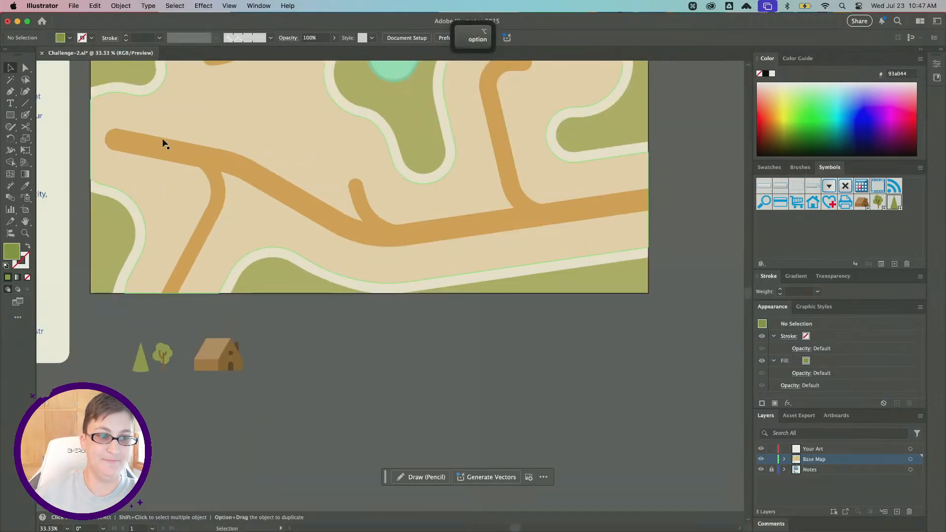
Pick the Symbol Sprayer tool.
scroll(192, 178, right, 1)
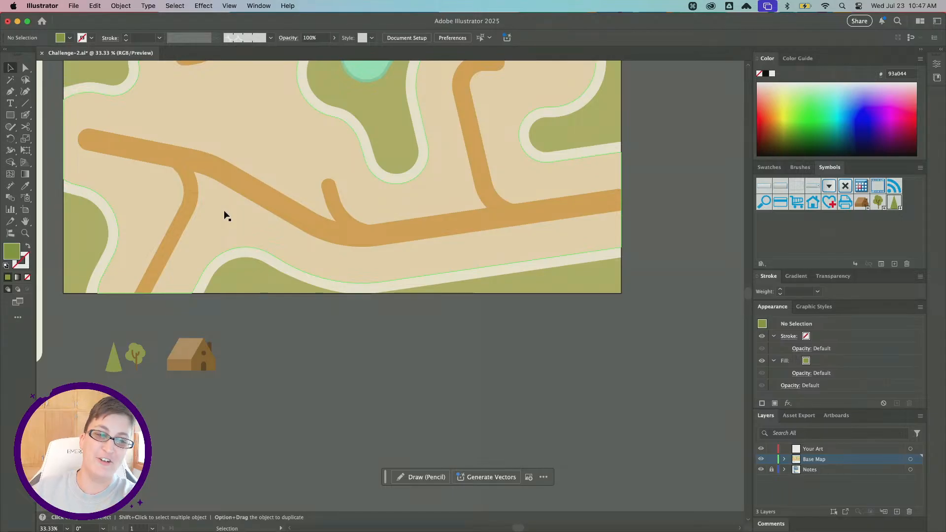
scroll(224, 216, up, 3)
scroll(224, 215, left, 2)
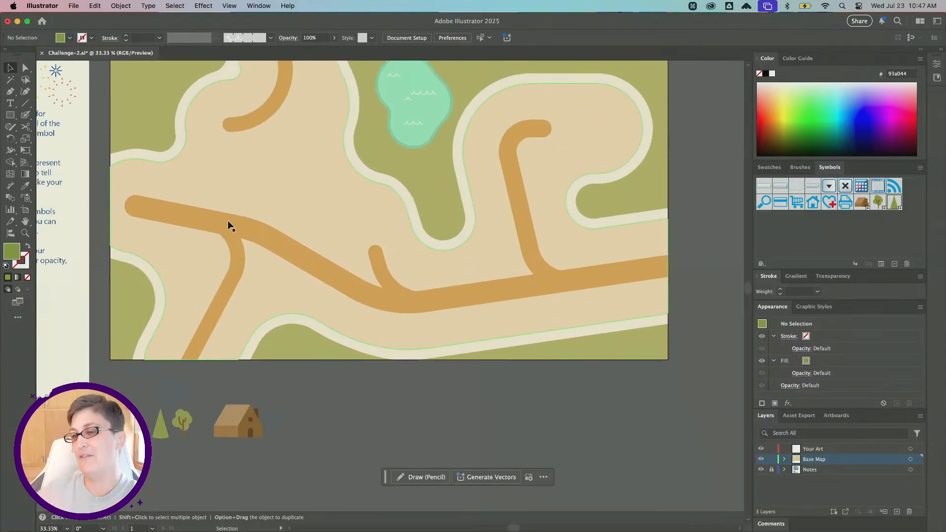
scroll(242, 230, up, 1)
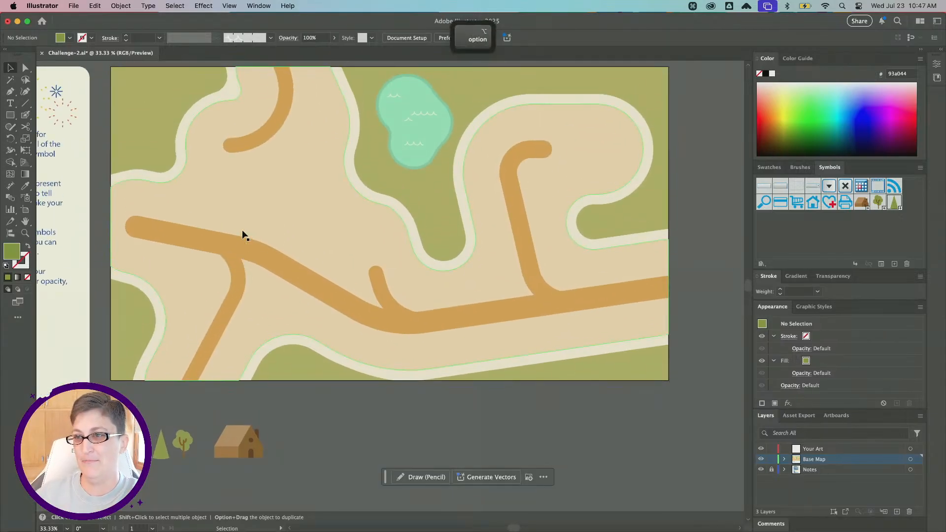
scroll(241, 230, up, 1)
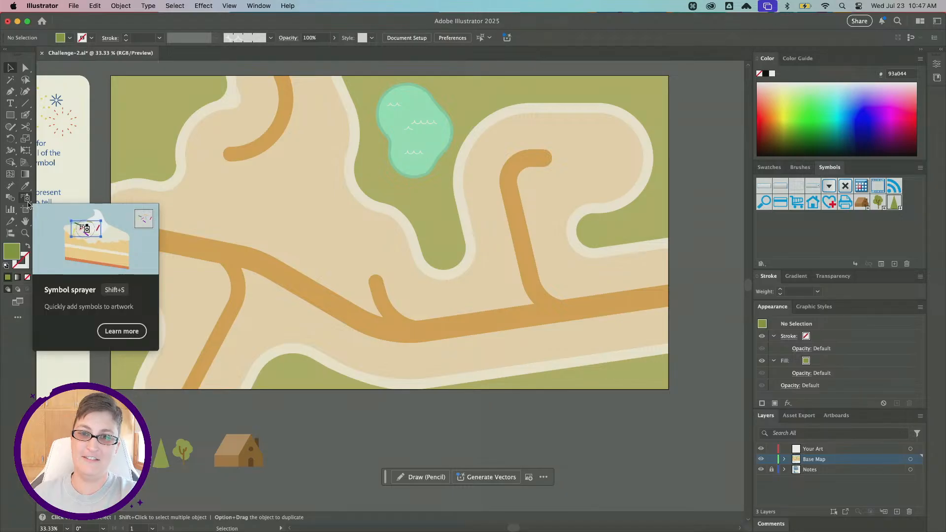
click(27, 201)
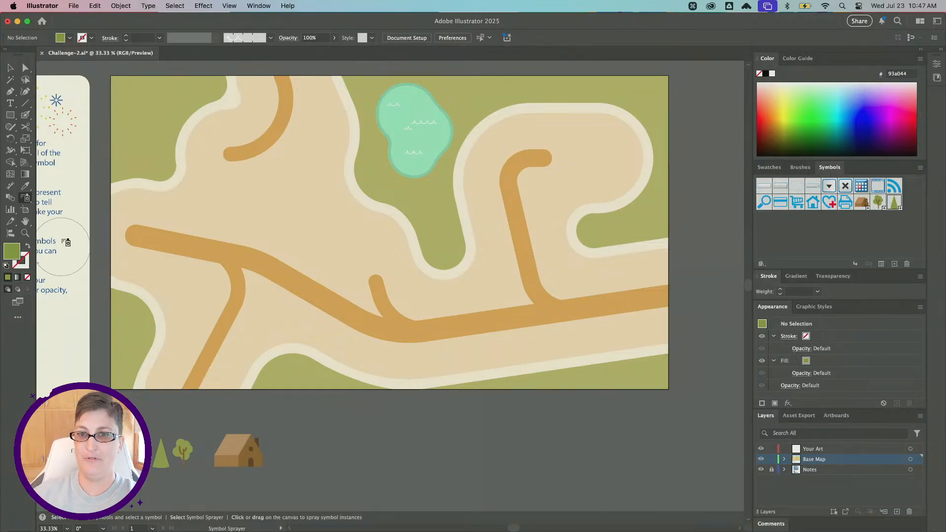
click(26, 198)
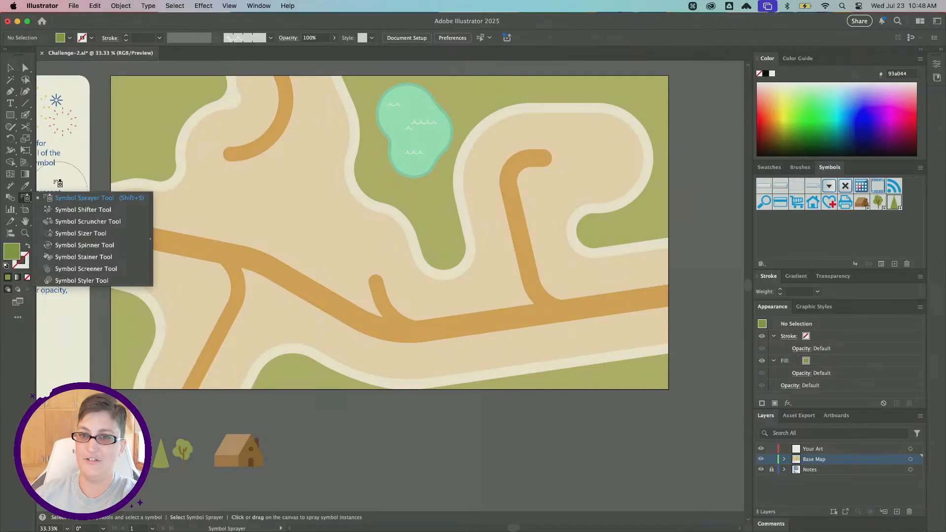
click(63, 199)
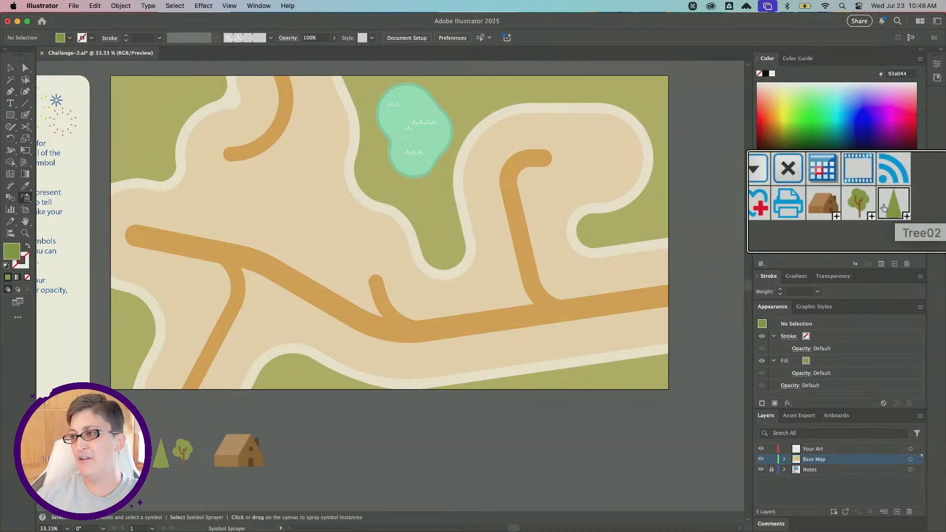
Choose the Tree02 symbol and spray cone trees along the green strip at the bottom edge of the map.
click(865, 208)
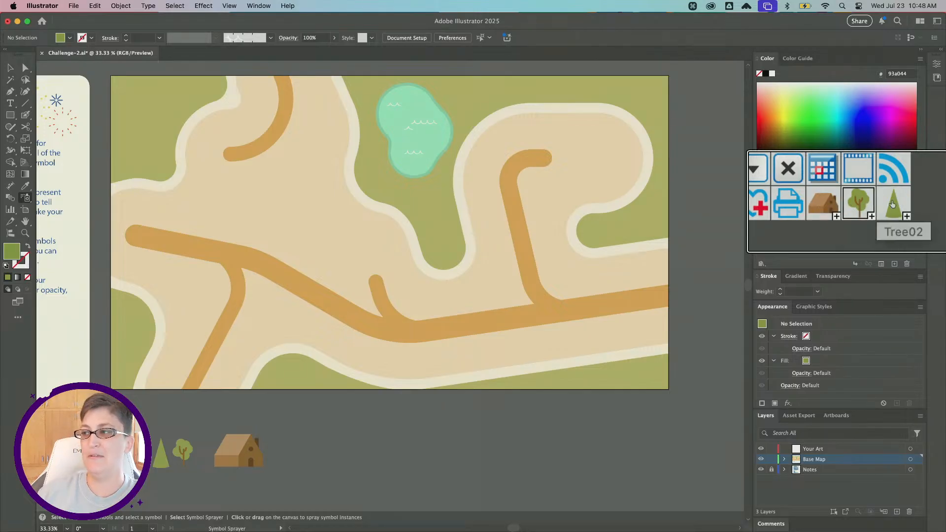
click(893, 204)
scroll(893, 205, down, 3)
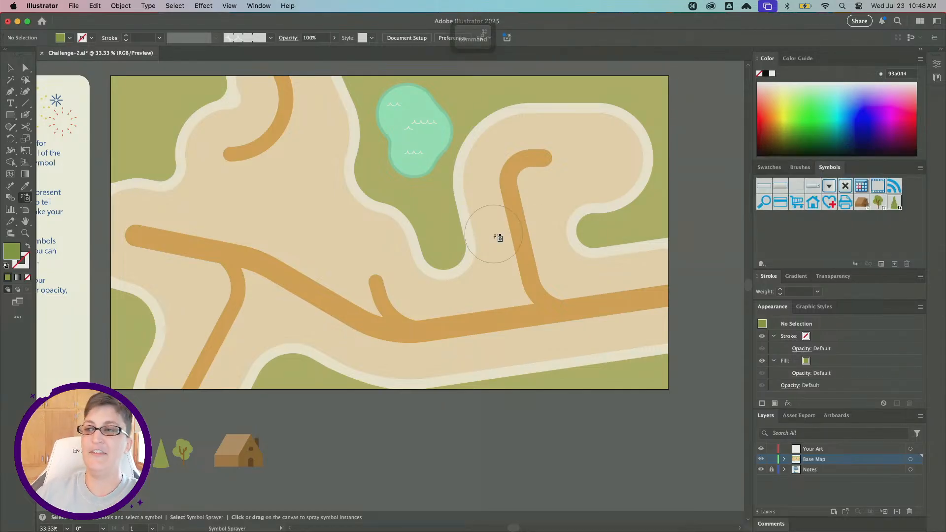
scroll(497, 237, up, 2)
scroll(497, 237, right, 2)
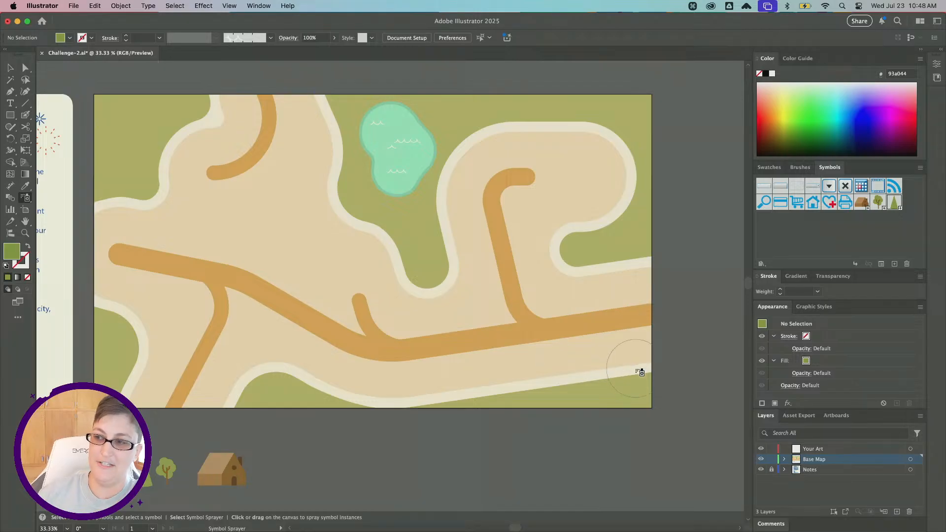
mouse_move(650, 381)
mouse_down()
mouse_move(530, 407)
mouse_move(517, 397)
mouse_move(364, 403)
mouse_move(335, 387)
mouse_move(268, 380)
mouse_up()
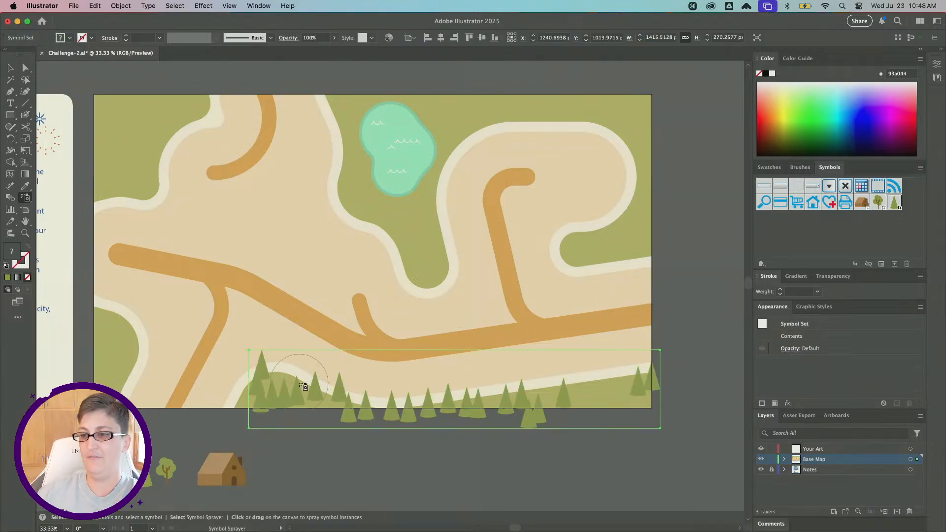
Spray more cone trees along the map's left side, upper edge and the green area on the right.
scroll(295, 384, left, 5)
mouse_move(162, 305)
mouse_down()
mouse_move(169, 359)
mouse_move(151, 394)
mouse_up()
scroll(434, 247, right, 2)
scroll(433, 246, right, 10)
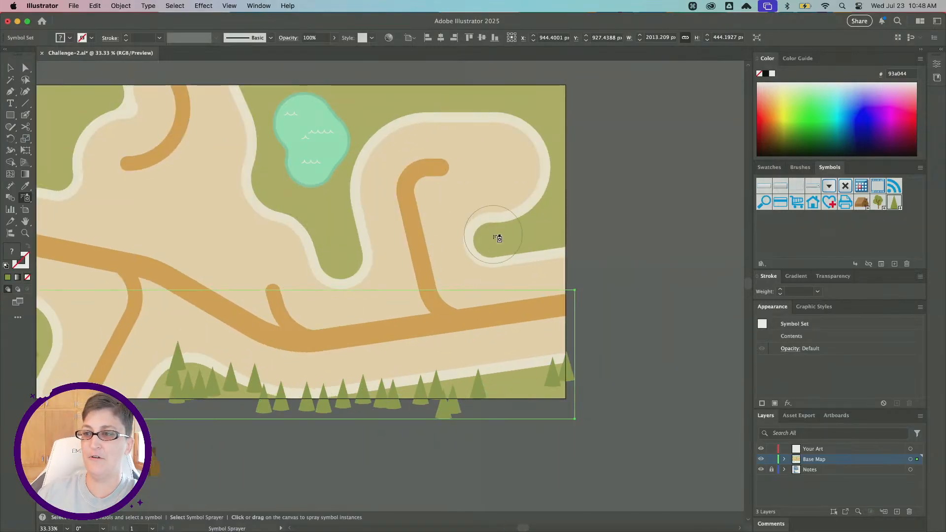
mouse_move(498, 236)
mouse_down()
mouse_move(529, 229)
mouse_move(558, 192)
mouse_move(568, 142)
mouse_move(558, 123)
mouse_move(467, 95)
mouse_move(427, 93)
mouse_move(368, 123)
mouse_up()
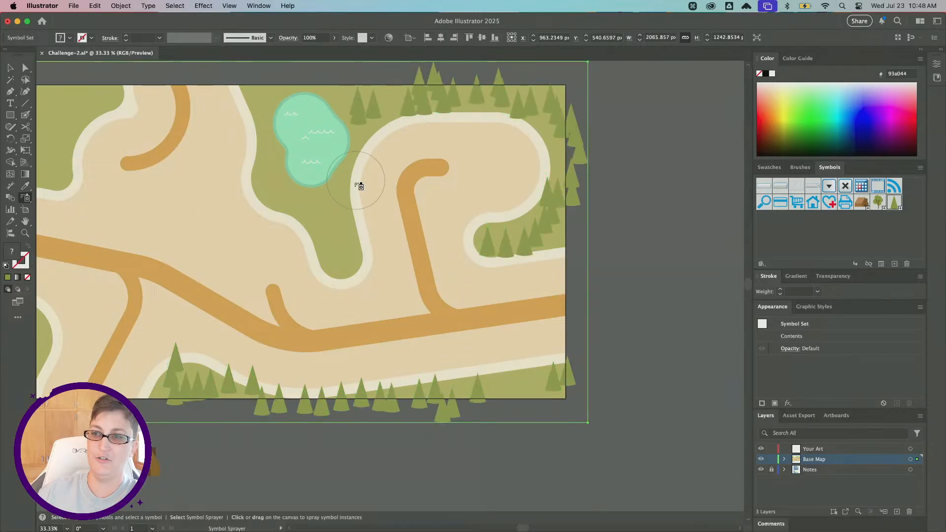
scroll(362, 185, left, 9)
drag(161, 87, 106, 121)
scroll(170, 195, down, 1)
scroll(172, 196, right, 3)
scroll(172, 197, down, 1)
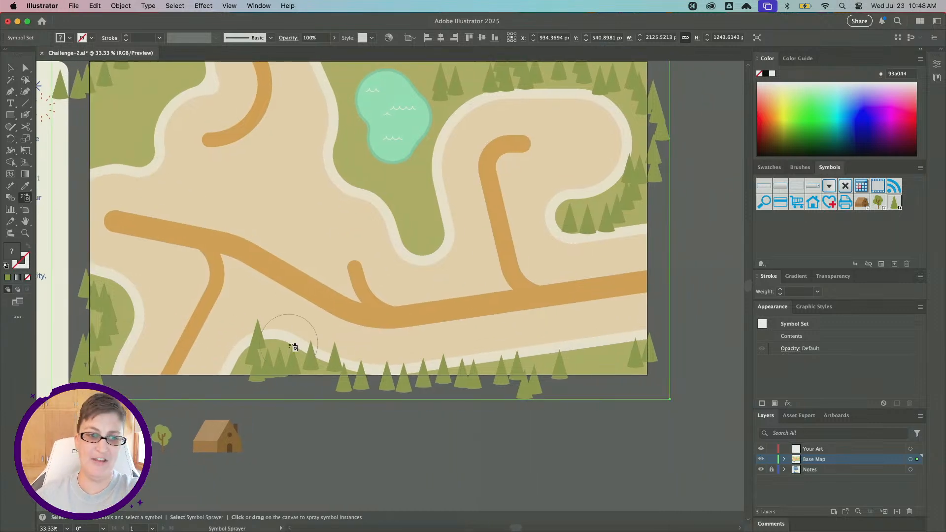
Switch to the Symbol Shifter tool and nudge the sprayed trees along the bottom and left edges.
click(26, 197)
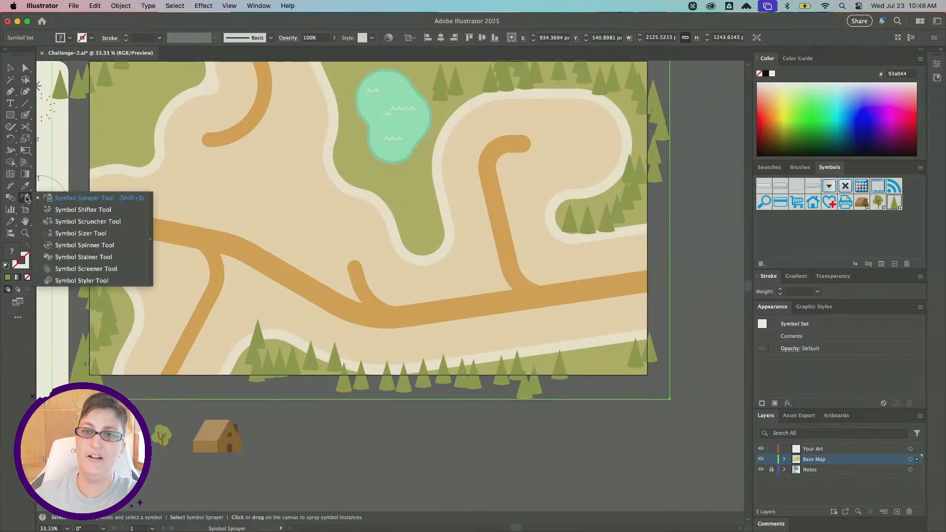
click(109, 213)
scroll(144, 203, up, 4)
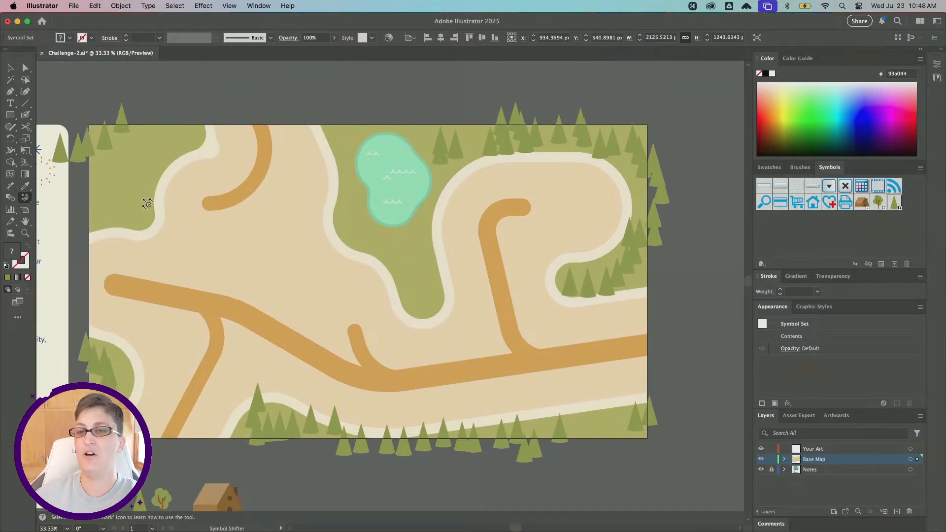
click(26, 199)
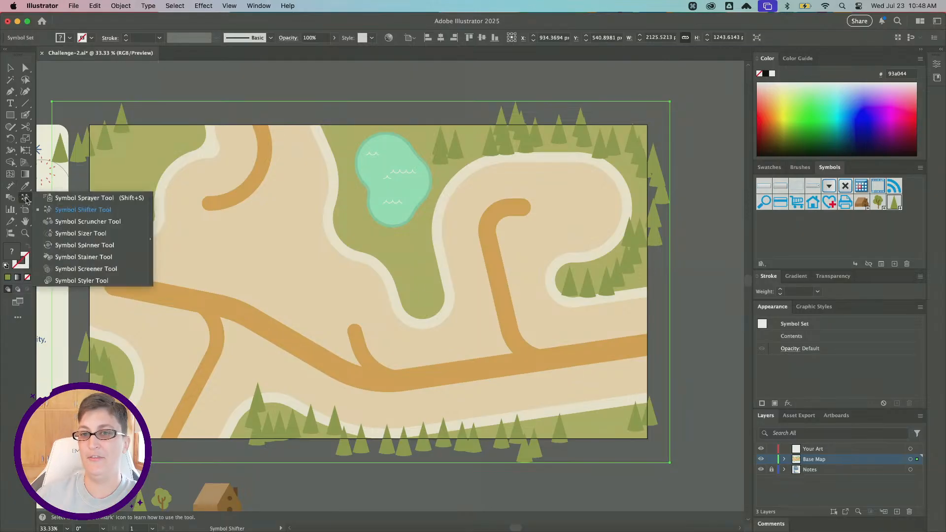
click(74, 220)
scroll(376, 202, down, 3)
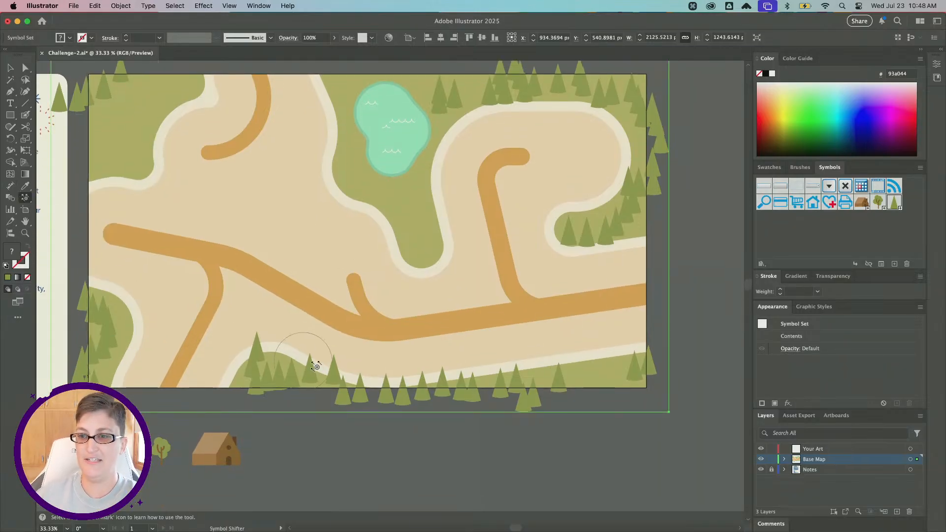
drag(298, 345, 316, 331)
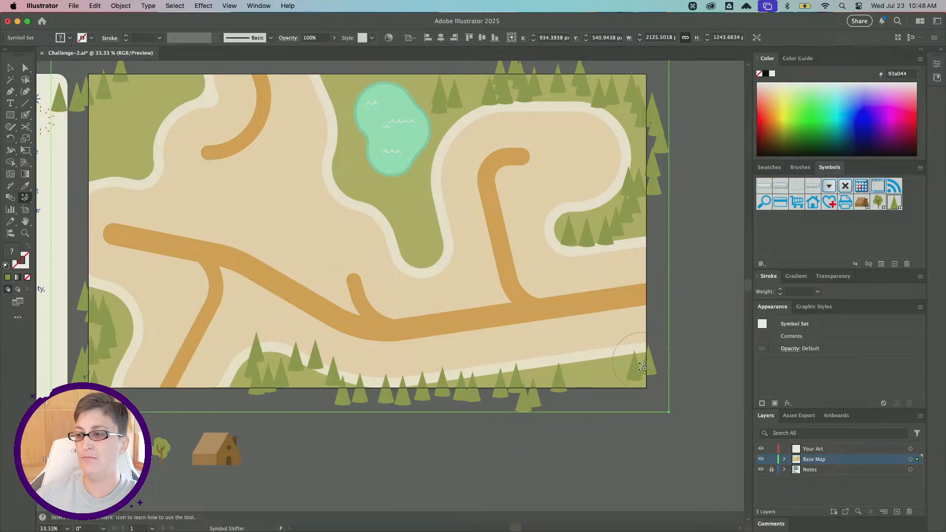
drag(638, 365, 606, 362)
mouse_move(552, 380)
mouse_down()
mouse_move(589, 376)
mouse_move(613, 353)
mouse_up()
mouse_move(532, 408)
mouse_down()
mouse_move(542, 390)
mouse_move(559, 401)
mouse_up()
drag(484, 388, 477, 372)
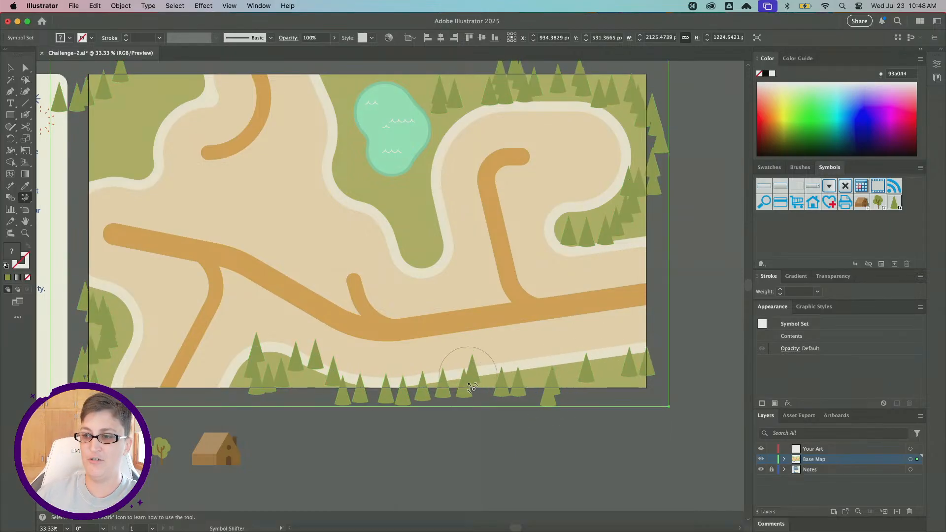
mouse_move(448, 409)
mouse_down()
mouse_move(459, 392)
mouse_move(498, 381)
mouse_up()
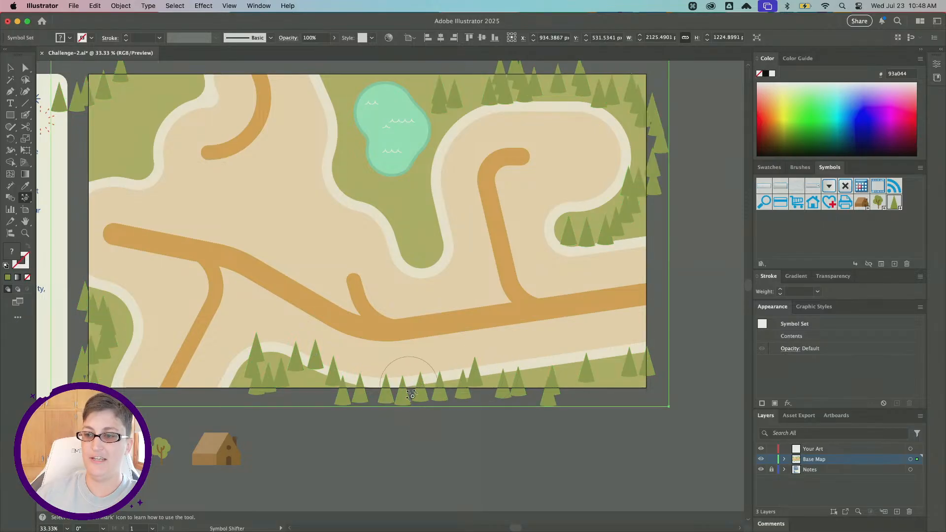
drag(411, 388, 408, 412)
mouse_move(85, 110)
mouse_down()
mouse_move(107, 99)
mouse_move(105, 88)
mouse_move(114, 98)
mouse_move(86, 105)
mouse_move(90, 130)
mouse_up()
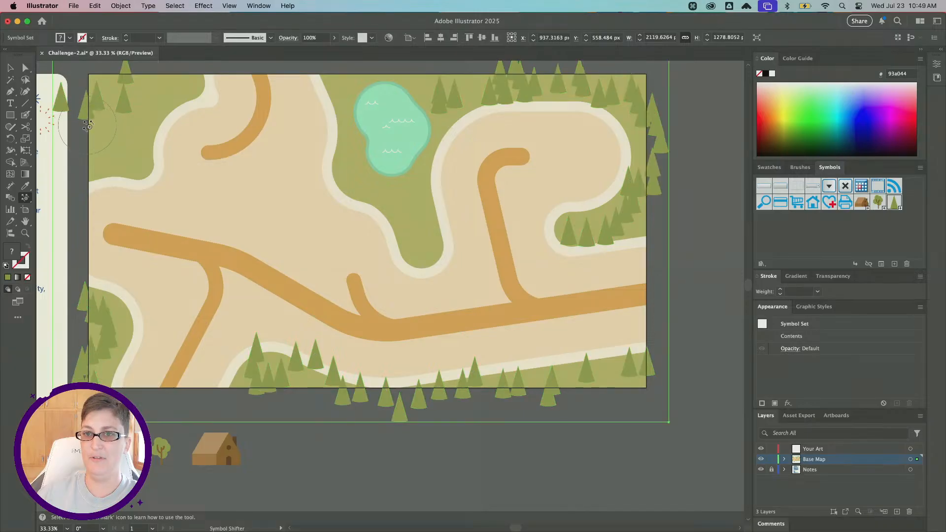
mouse_move(95, 294)
mouse_down()
mouse_move(118, 296)
mouse_move(117, 327)
mouse_up()
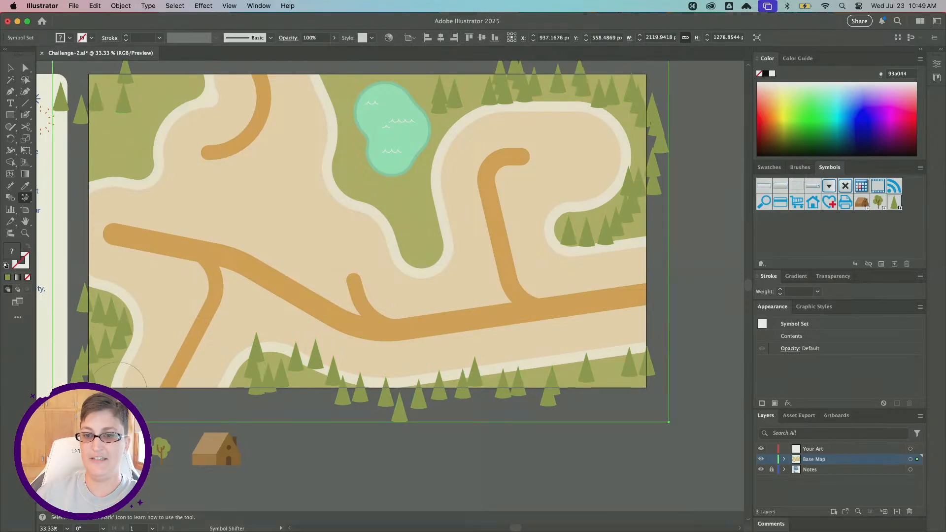
Shift the trees along the top edge and right side of the map into the green areas.
scroll(456, 93, up, 2)
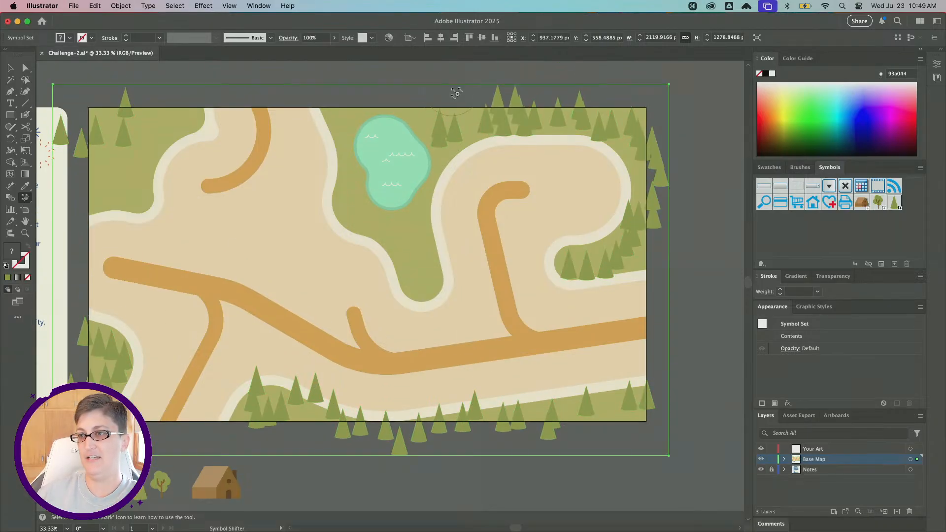
drag(455, 134, 481, 167)
drag(610, 116, 578, 166)
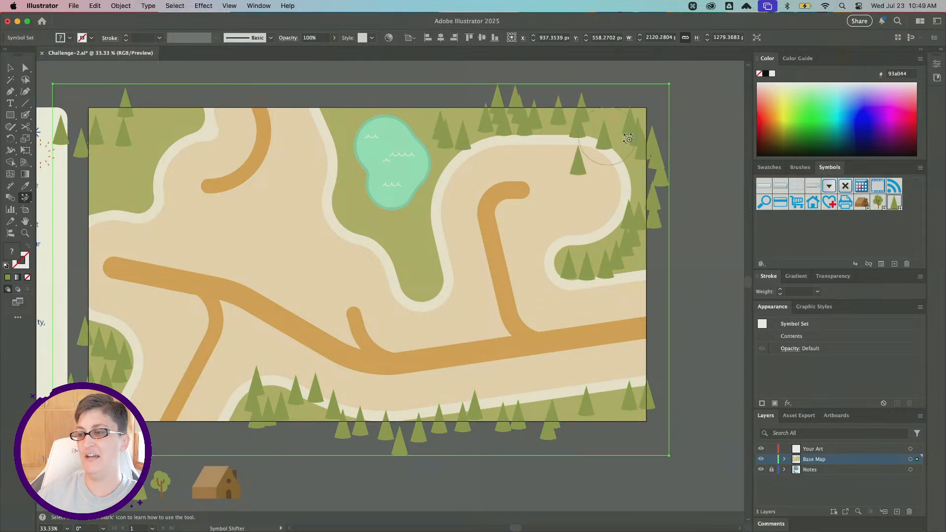
drag(635, 138, 606, 179)
mouse_move(648, 154)
mouse_down()
mouse_move(680, 195)
mouse_move(611, 213)
mouse_move(598, 198)
mouse_move(623, 234)
mouse_move(609, 247)
mouse_move(657, 262)
mouse_up()
mouse_move(581, 260)
mouse_down()
mouse_move(600, 271)
mouse_move(594, 238)
mouse_up()
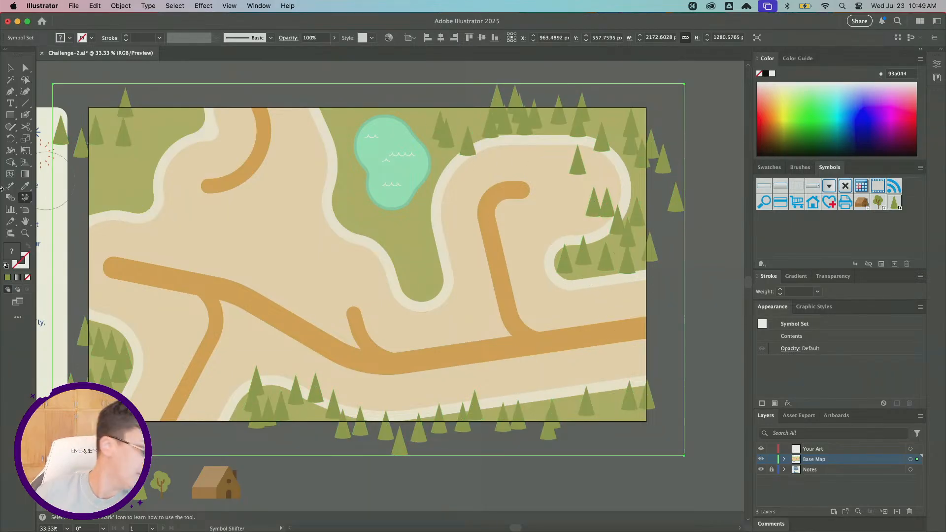
Switch to the Symbol Scruncher tool and pull the trees at the top edge closer together.
click(26, 200)
click(81, 222)
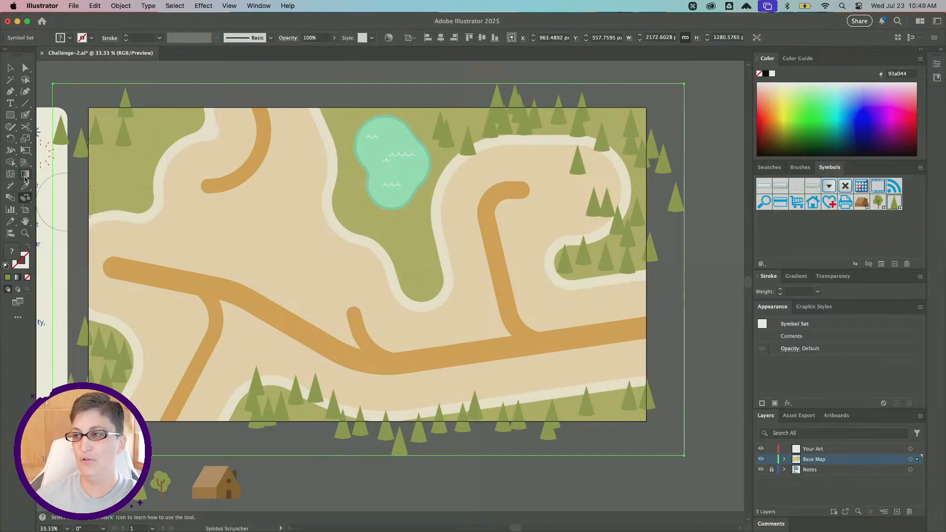
drag(538, 114, 504, 118)
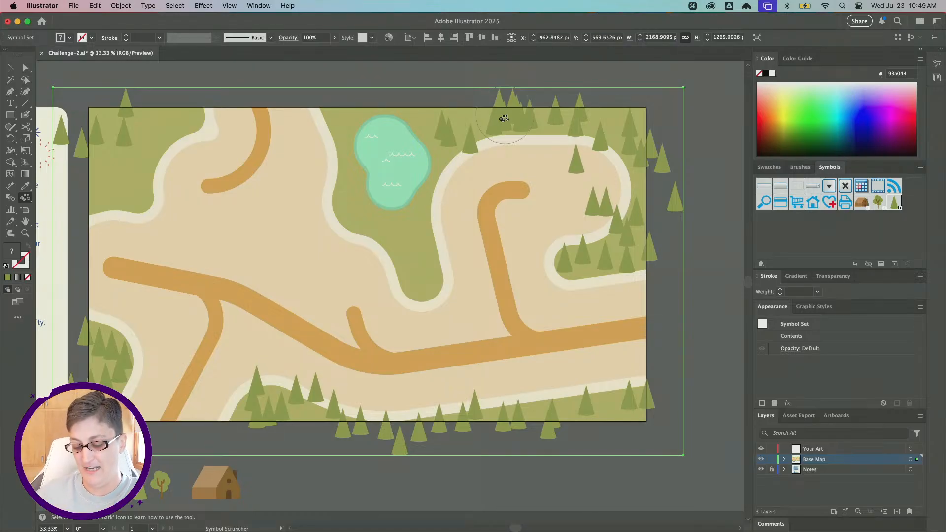
drag(503, 119, 502, 130)
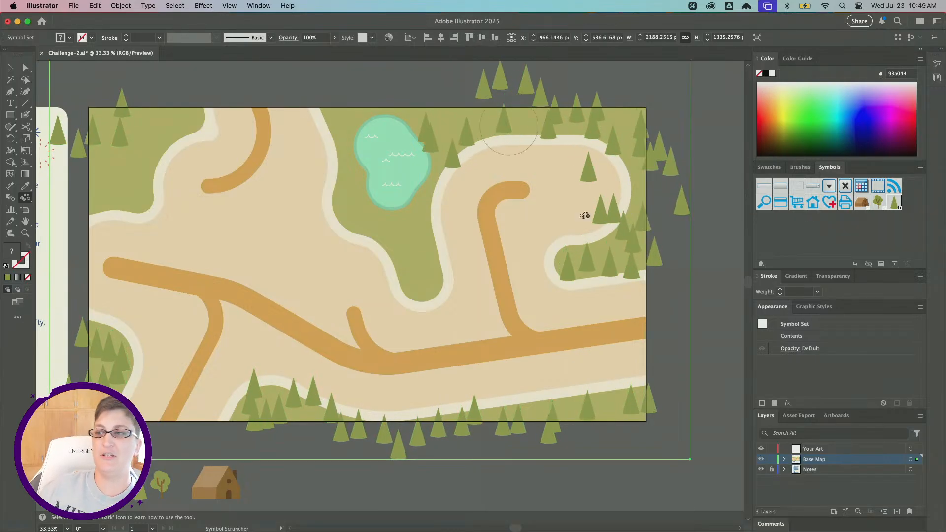
Push crowded trees apart with the Symbol Scruncher along the right side and bottom edge.
click(581, 266)
alt+click(265, 425)
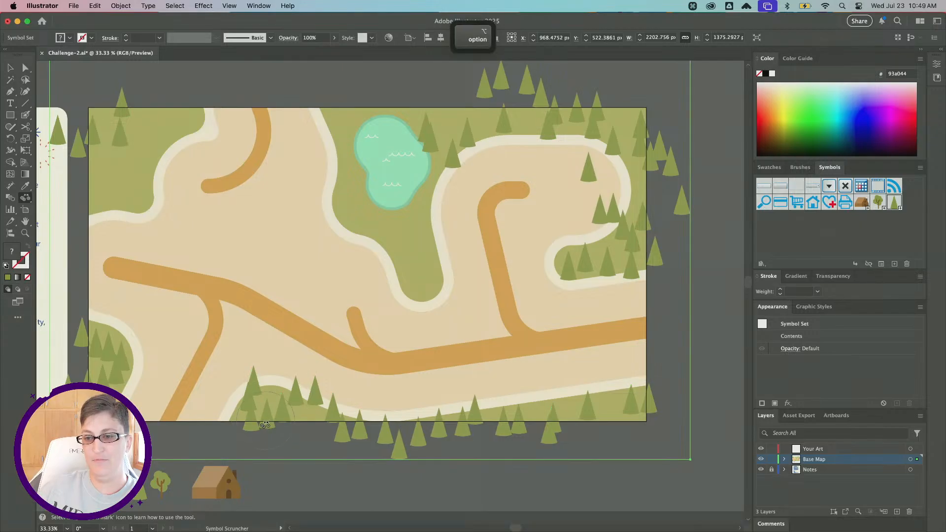
alt+click(266, 425)
click(255, 376)
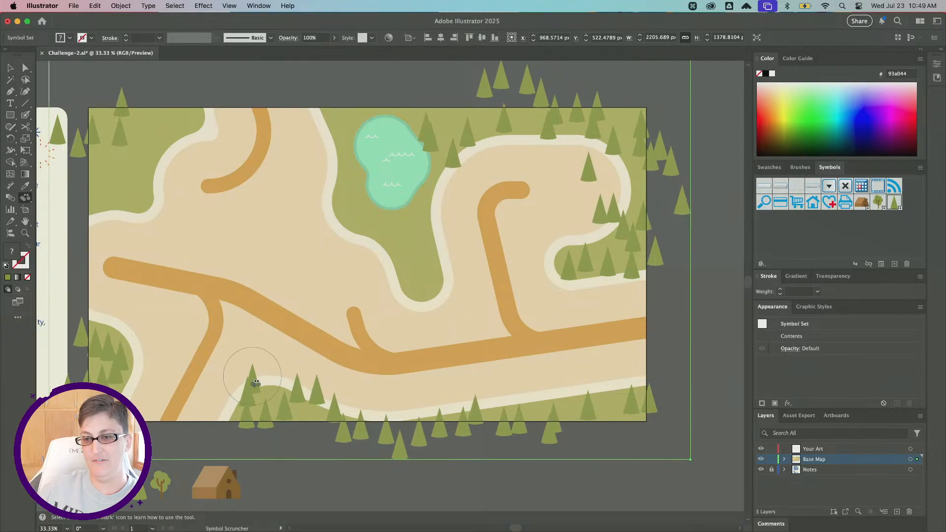
alt+click(614, 411)
click(611, 410)
click(591, 408)
click(567, 421)
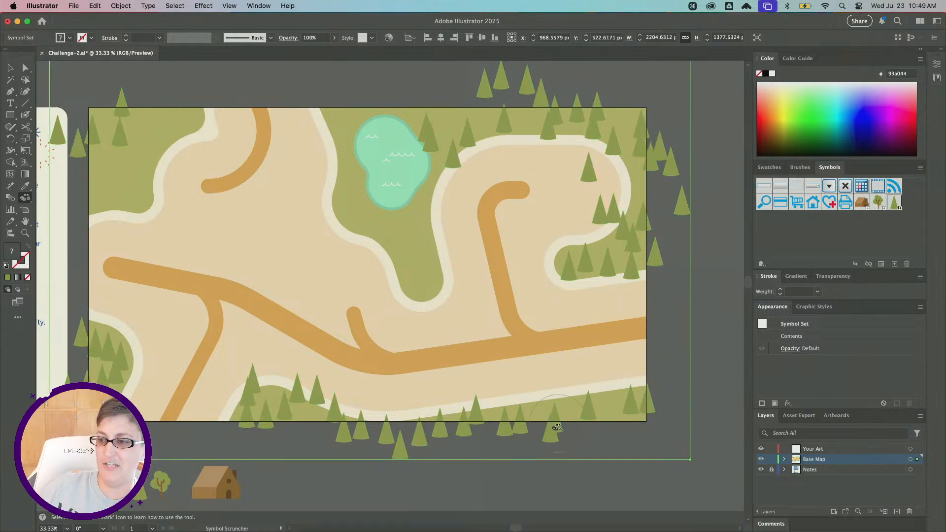
Spread apart the clustered trees along the bottom edge and the map's left side.
click(555, 428)
alt+click(488, 423)
alt+click(437, 429)
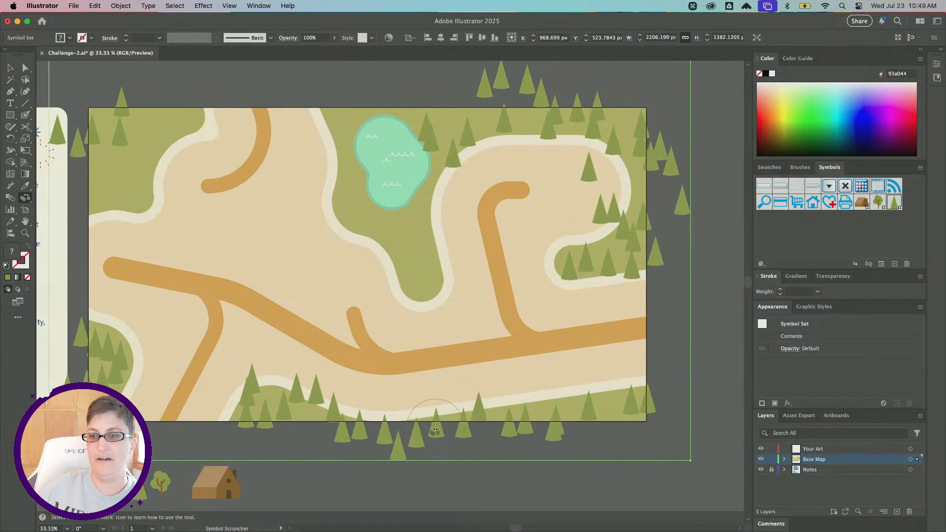
alt+click(434, 432)
alt+click(96, 140)
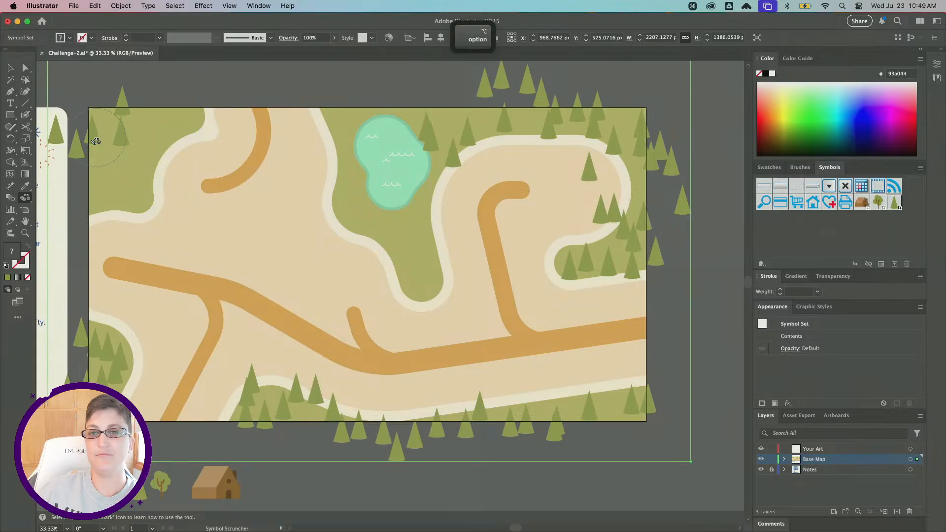
alt+click(109, 363)
alt+click(109, 365)
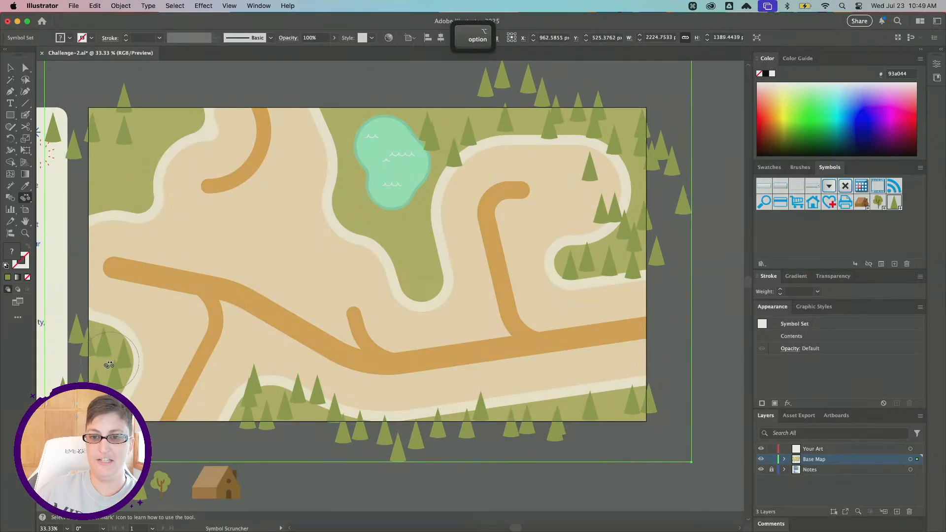
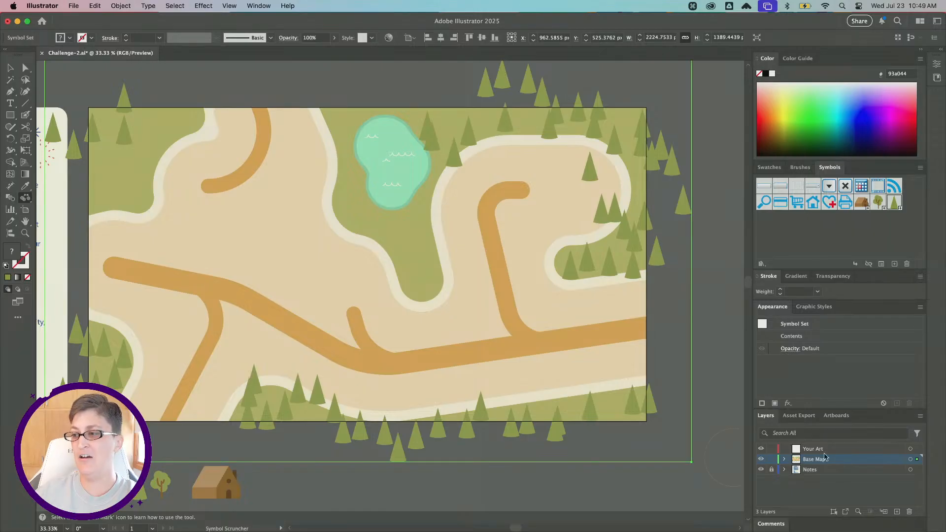
Spray round deciduous tree symbols with the Symbol Sprayer along the green strip left of the lake.
click(784, 459)
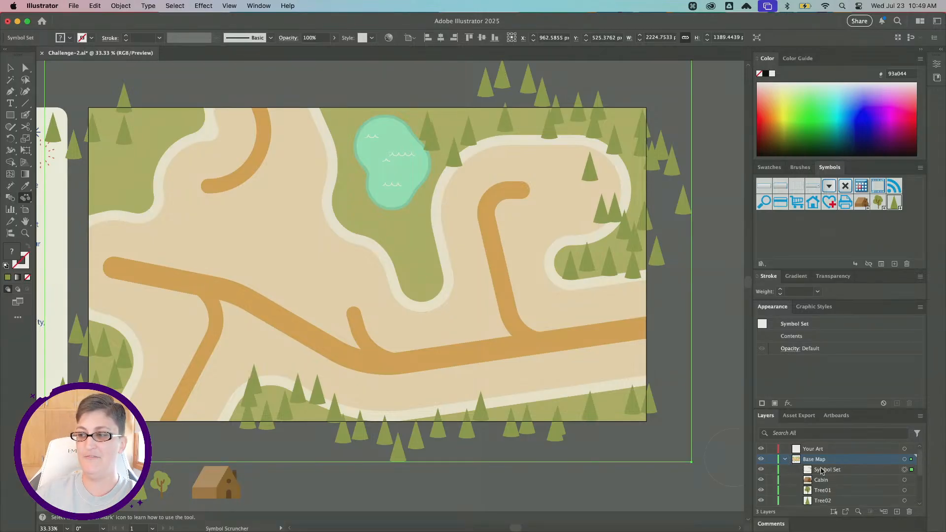
click(879, 203)
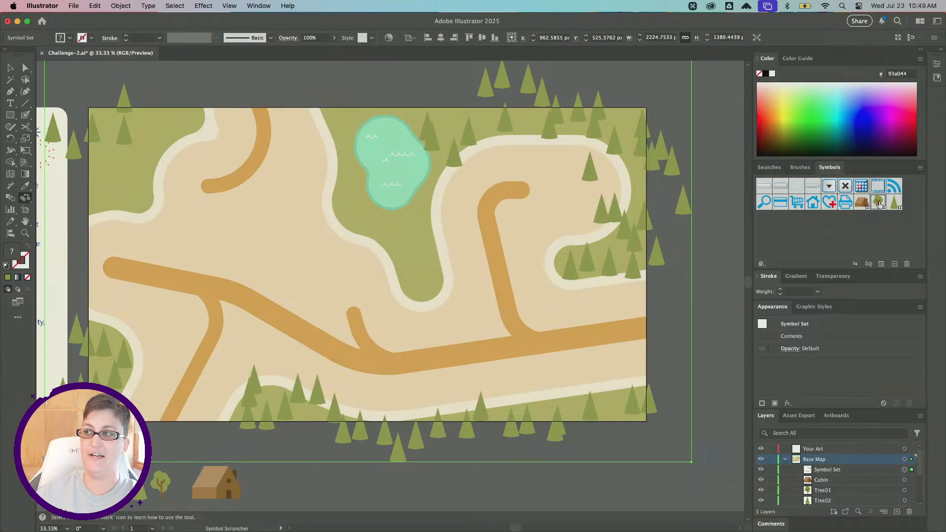
click(27, 200)
click(61, 199)
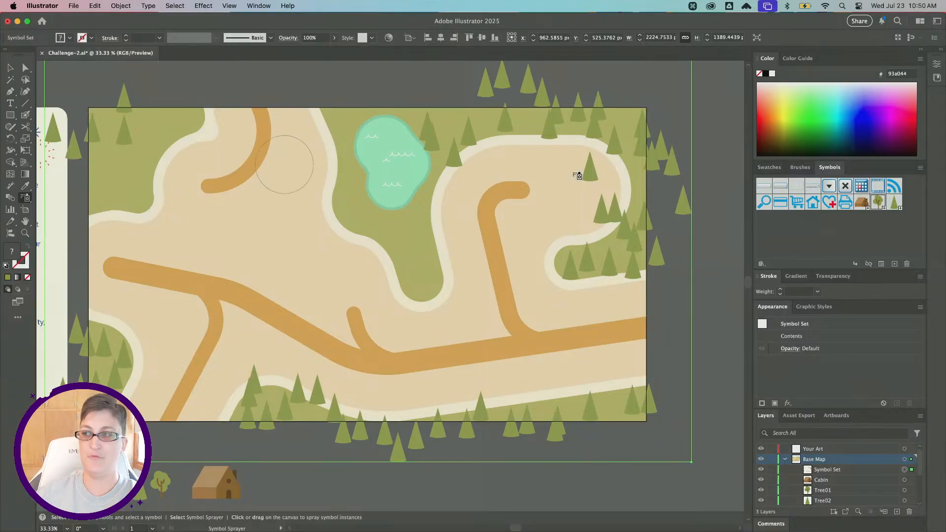
click(879, 202)
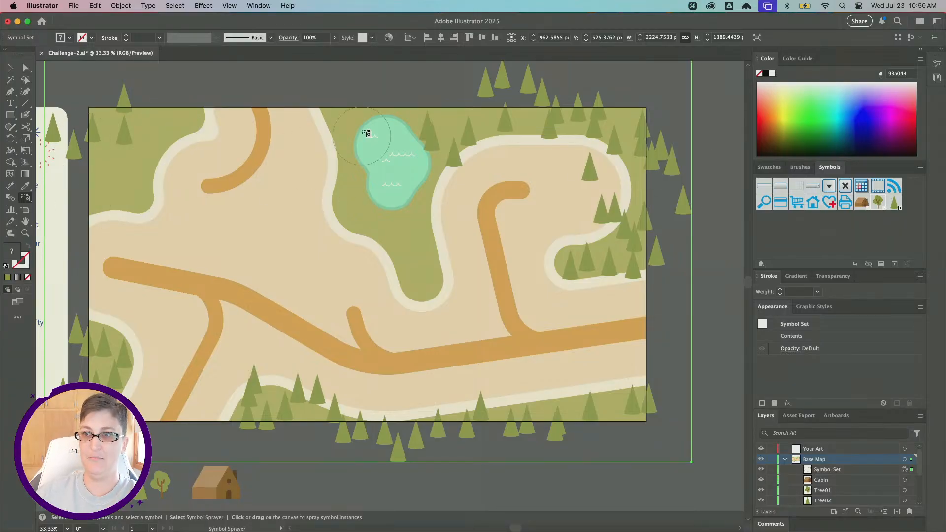
mouse_move(338, 140)
mouse_down()
mouse_move(406, 232)
mouse_move(414, 283)
mouse_up()
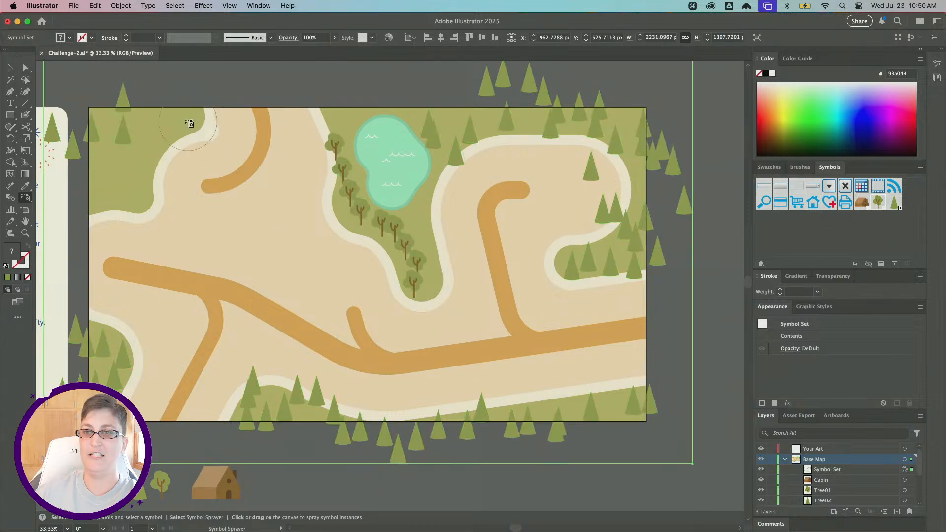
Spray more round trees into the top-left green area and along the green strip at the bottom edge.
mouse_move(185, 120)
mouse_down()
mouse_move(147, 139)
mouse_move(130, 190)
mouse_up()
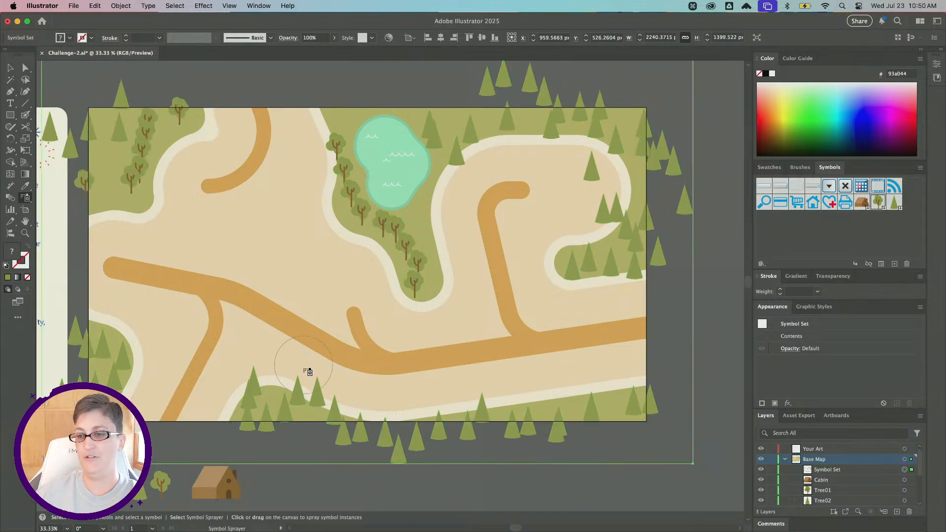
mouse_move(306, 374)
mouse_down()
mouse_move(383, 394)
mouse_move(572, 380)
mouse_up()
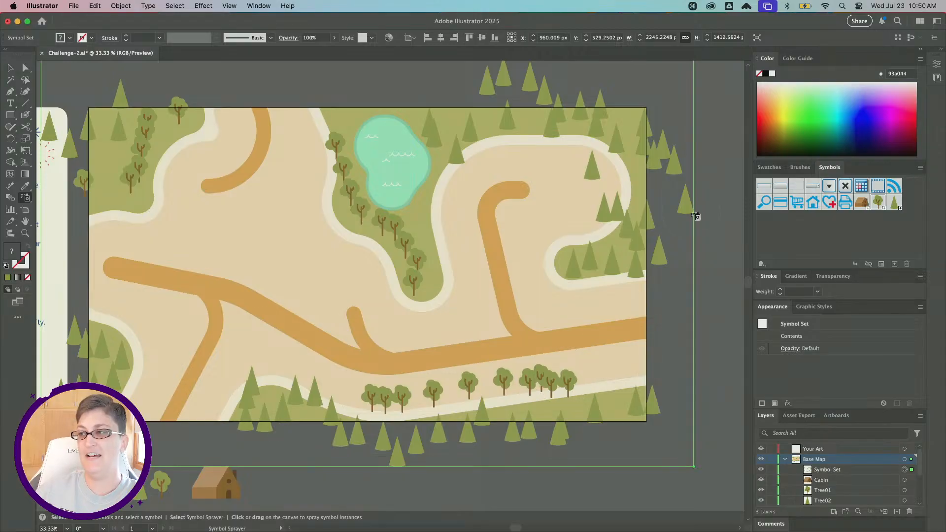
super+click(895, 202)
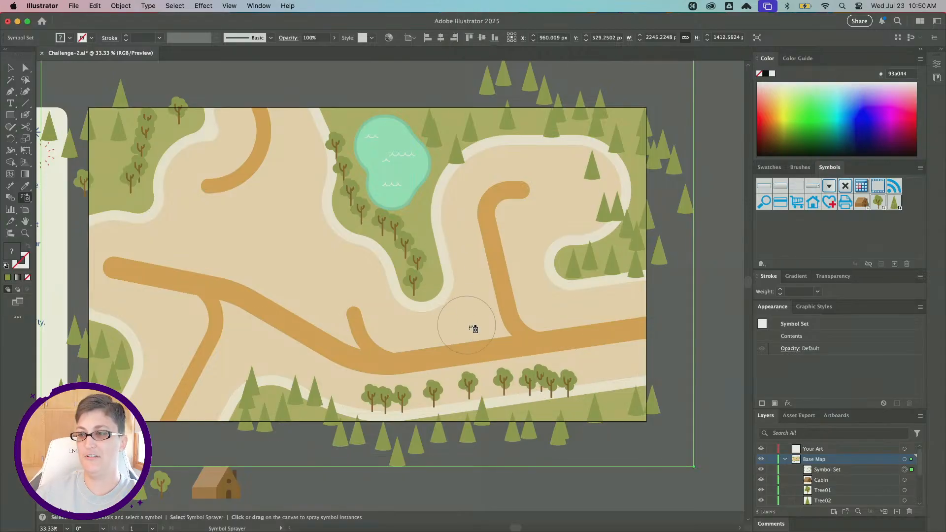
mouse_move(473, 327)
mouse_down()
mouse_move(576, 321)
mouse_move(580, 330)
mouse_up()
key(super+z)
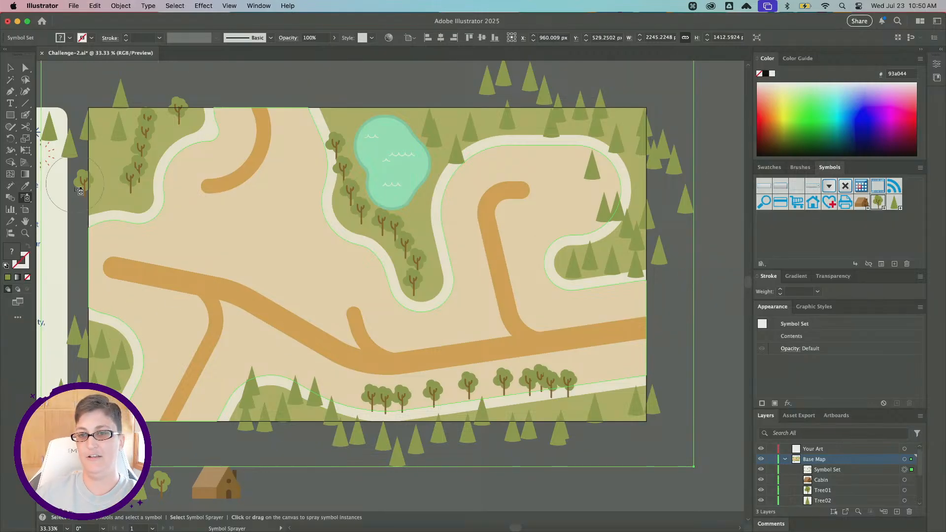
Spray a few more round trees into the green area at the map's left edge.
drag(91, 164, 107, 176)
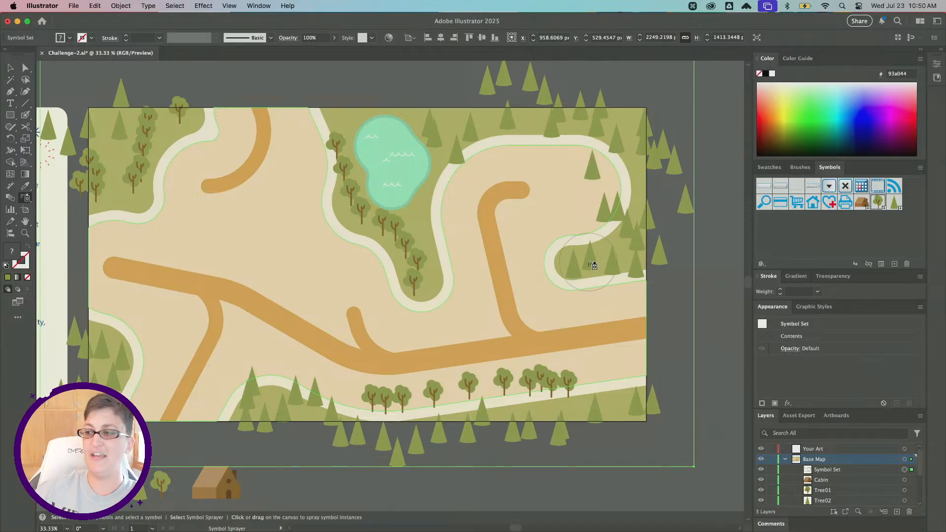
scroll(594, 266, up, 1)
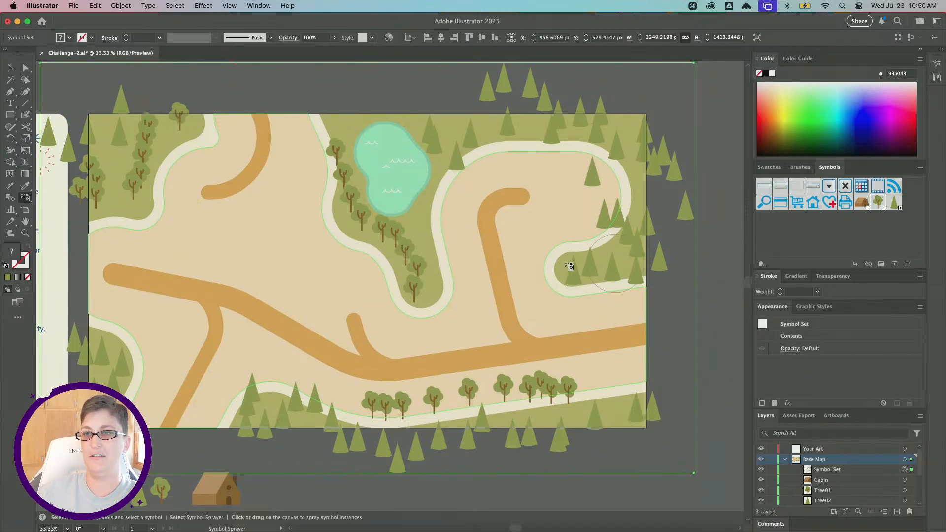
Switch to the Symbol Sizer and enlarge pine trees beside the lake, along the top edge and right side.
click(26, 200)
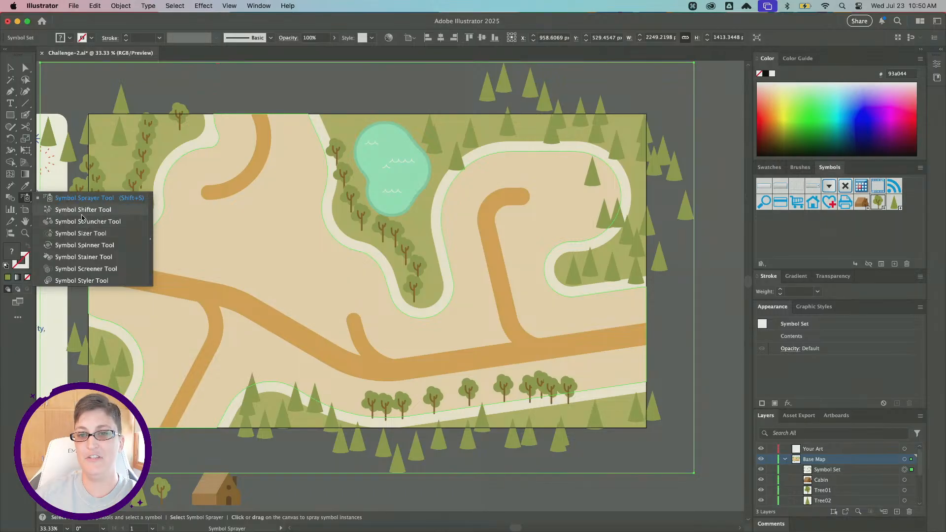
click(85, 234)
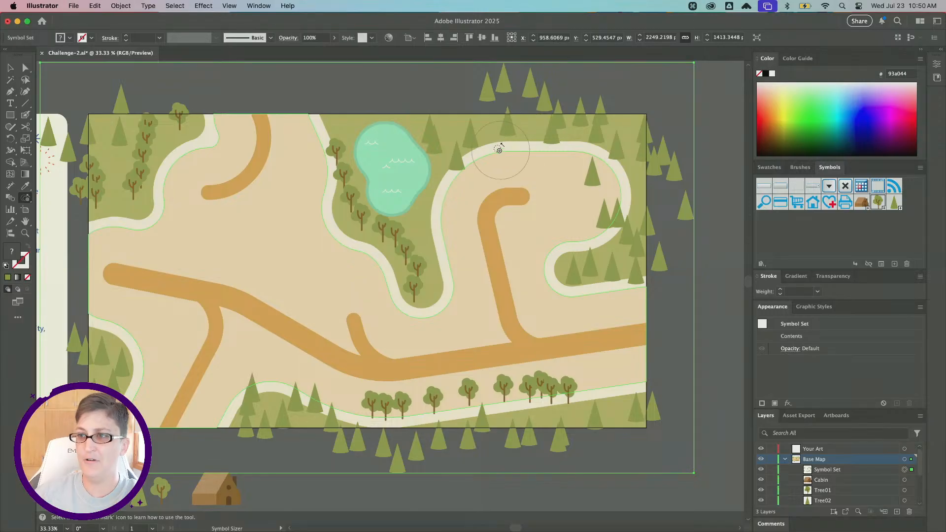
click(445, 142)
click(444, 143)
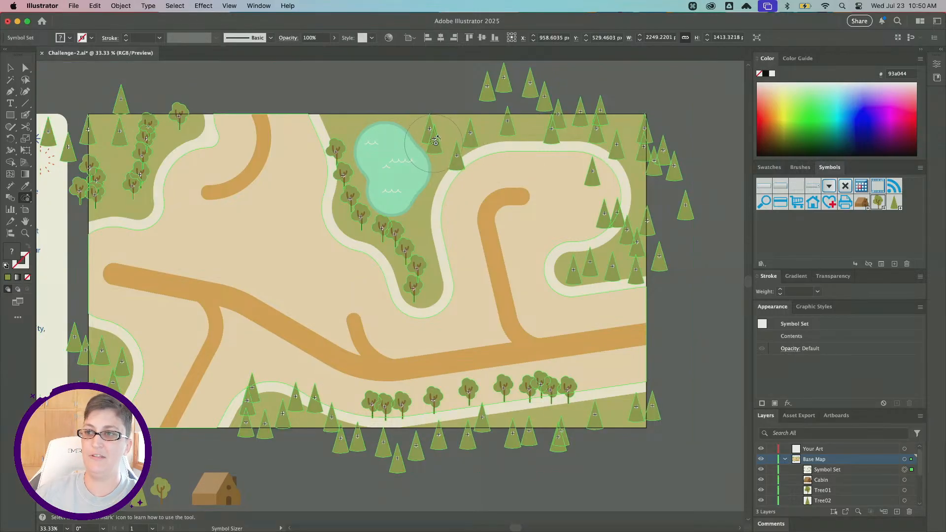
click(435, 150)
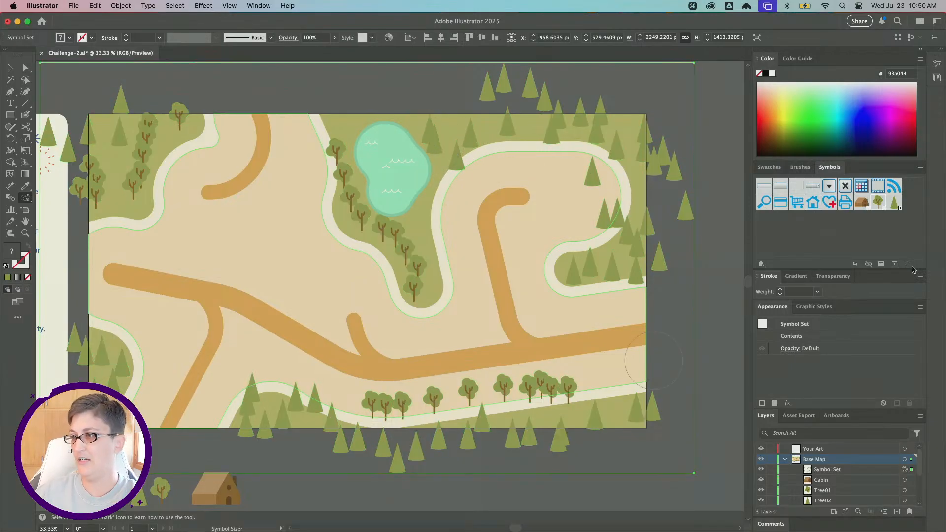
click(895, 206)
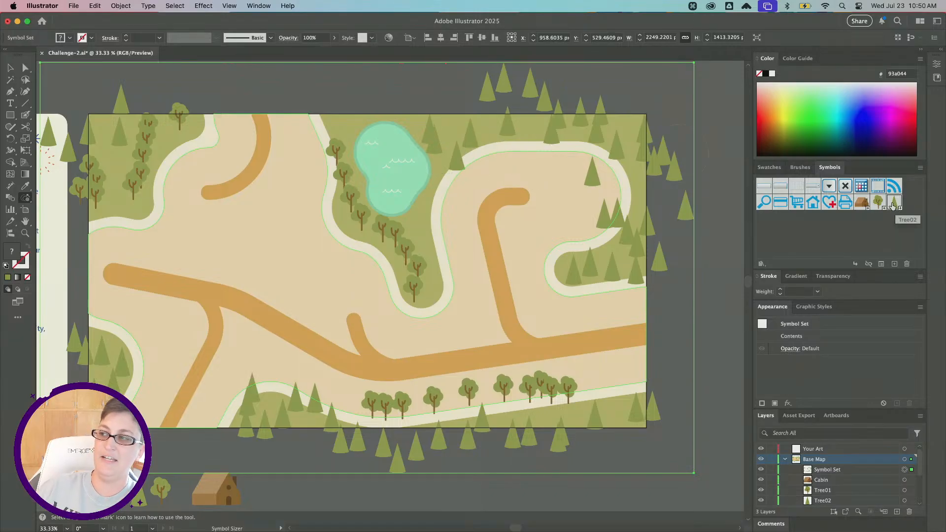
click(439, 148)
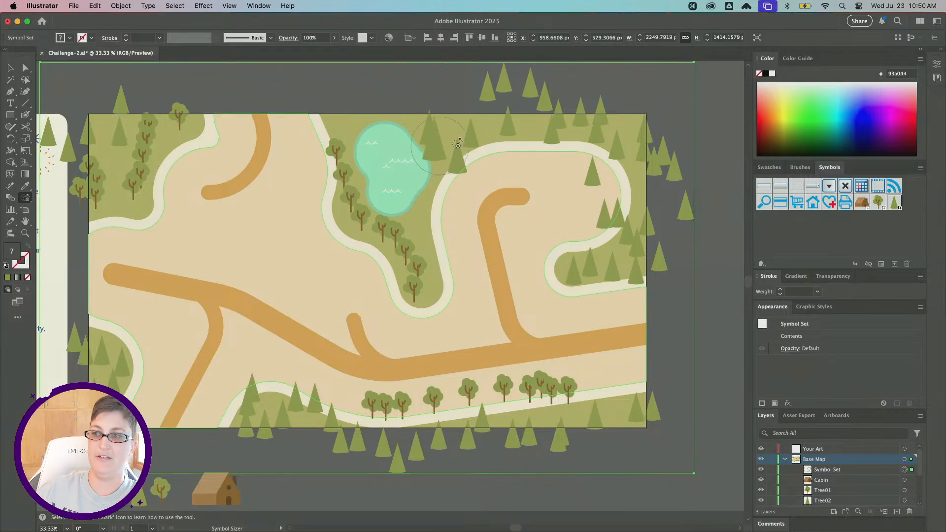
click(521, 122)
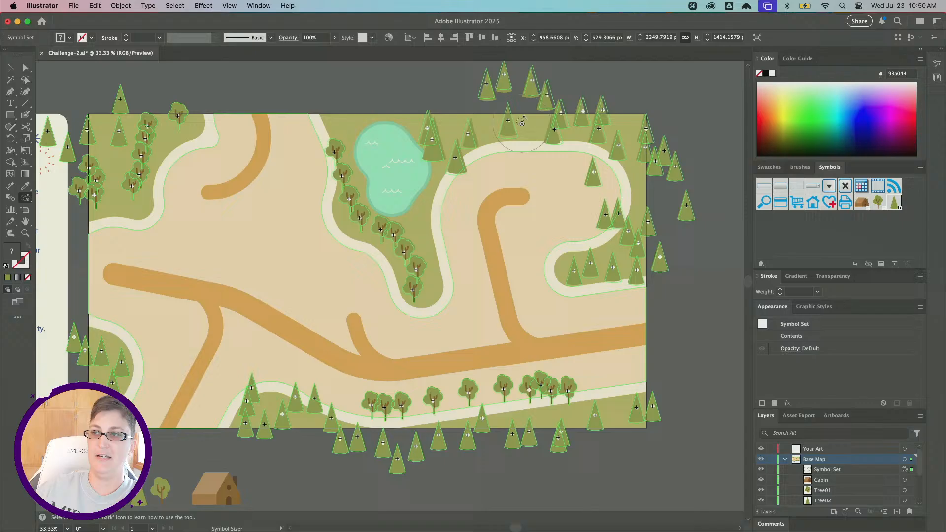
click(643, 268)
click(306, 437)
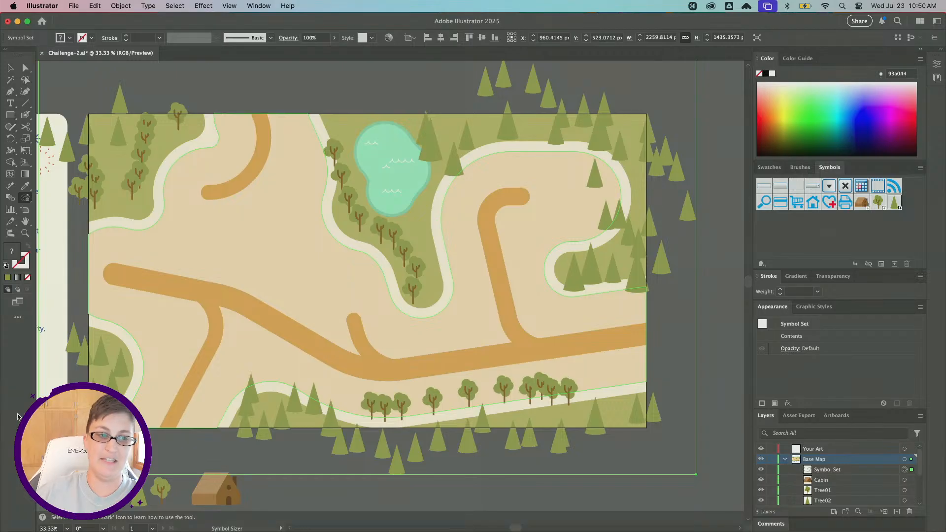
Shrink pine trees at the bottom-left, left side, top-left, beside the lake and in the right loop with the Symbol Sizer.
key(super)
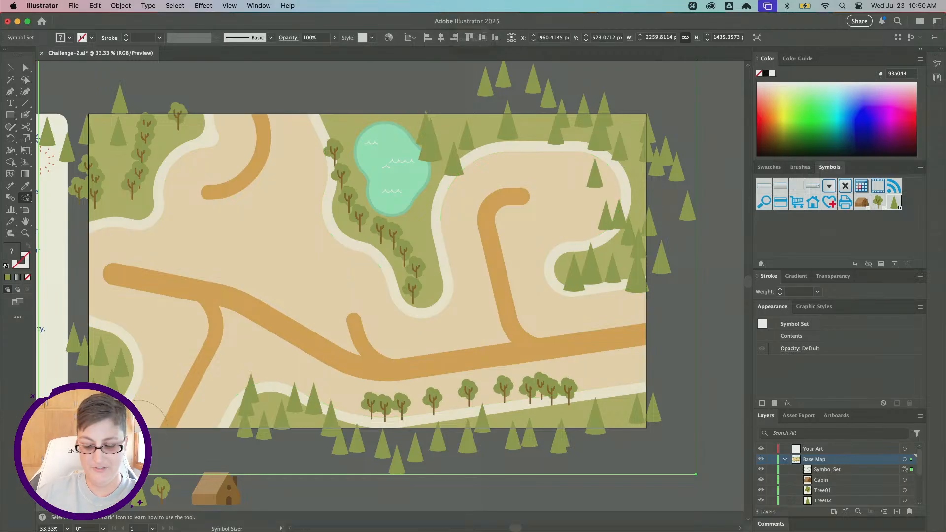
key(alt)
alt+click(249, 411)
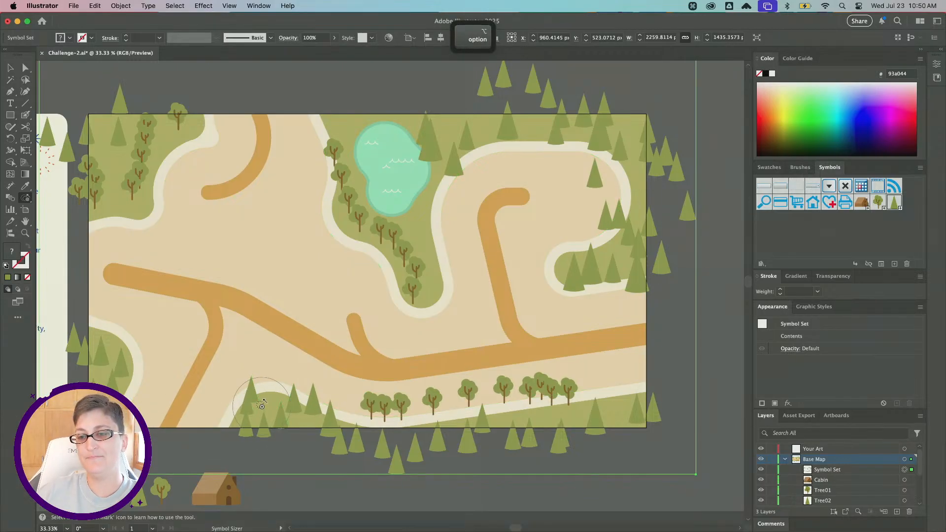
alt+click(115, 369)
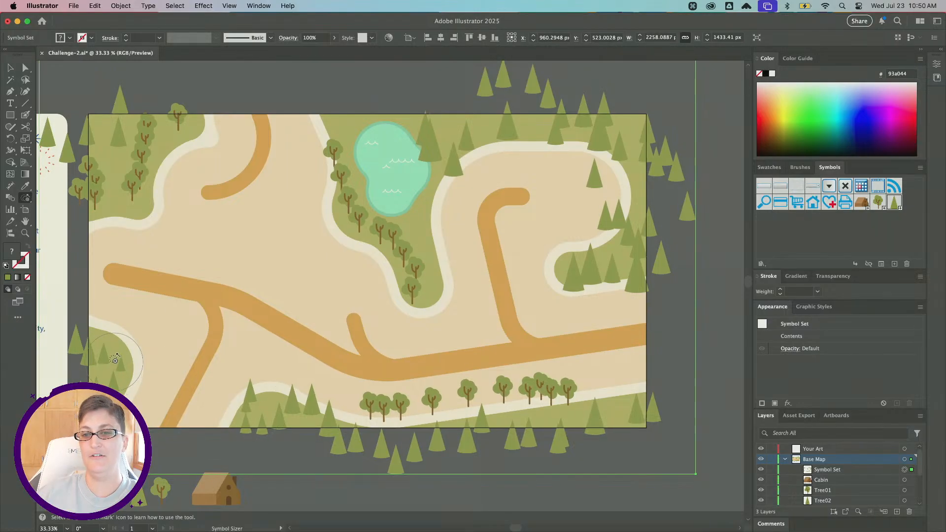
alt+click(106, 124)
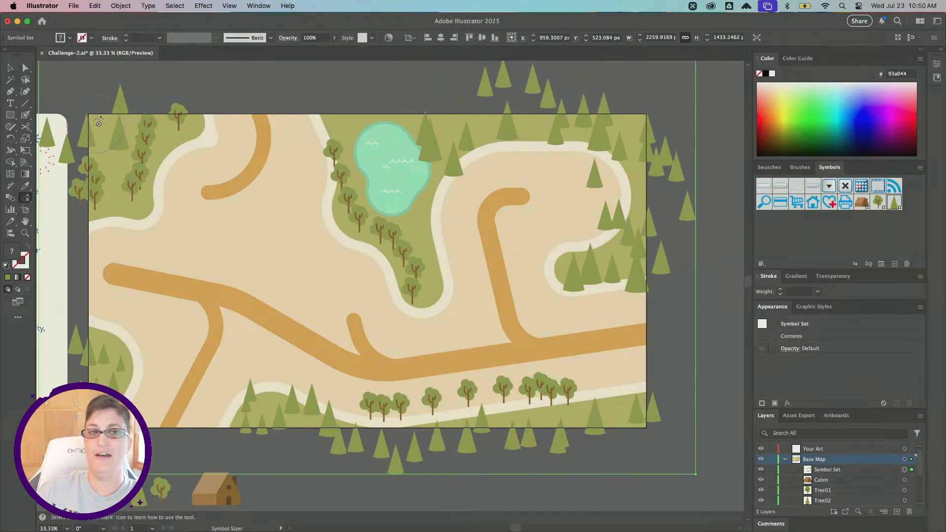
alt+click(428, 139)
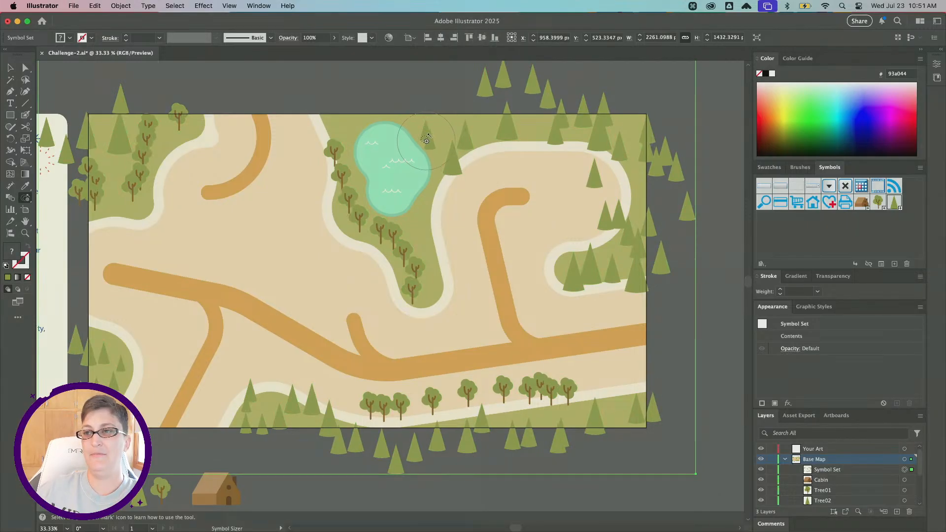
alt+click(581, 271)
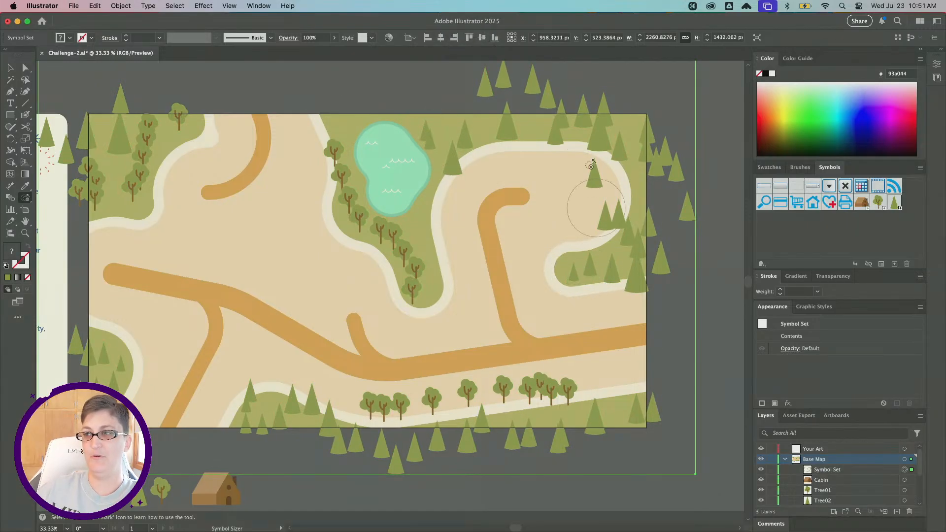
Resize more pine trees in the right loop, along the left edge and at the bottom edge.
alt+click(599, 186)
alt+click(601, 211)
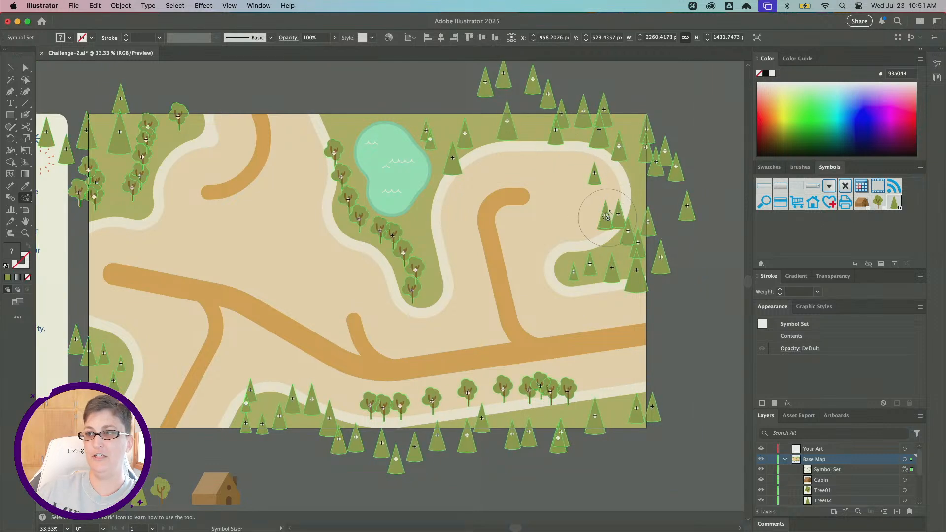
alt+click(586, 217)
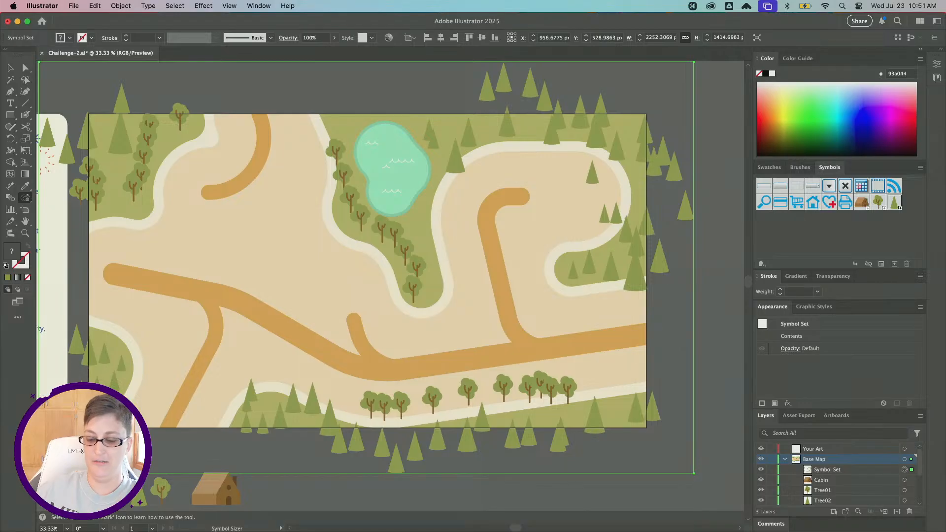
click(74, 311)
click(82, 142)
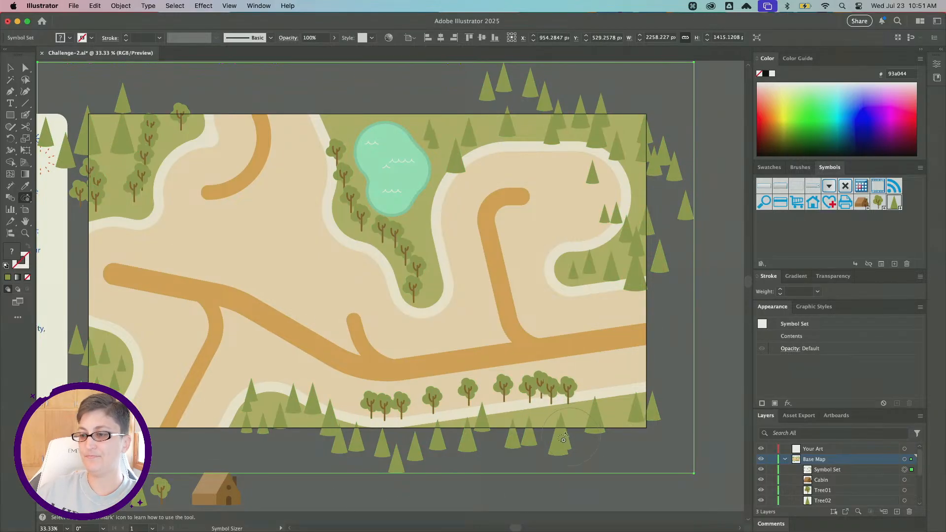
click(530, 434)
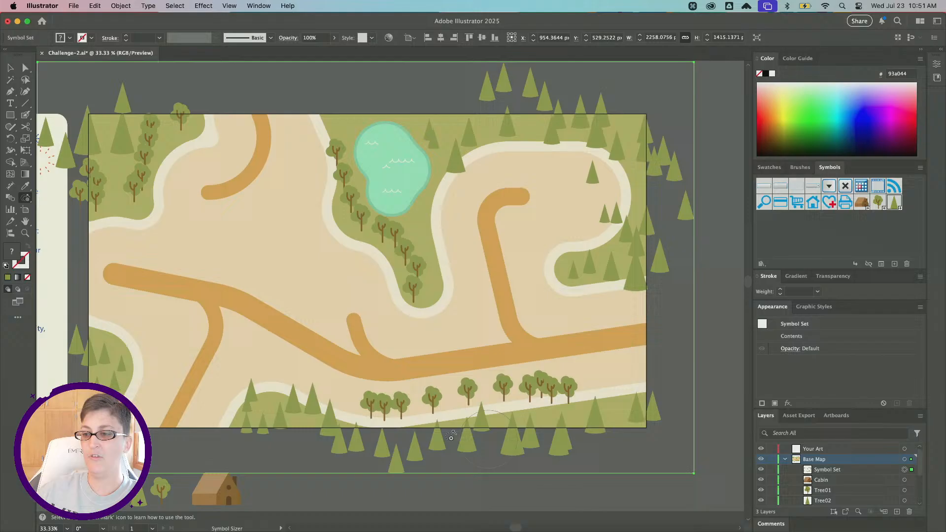
click(21, 201)
click(109, 248)
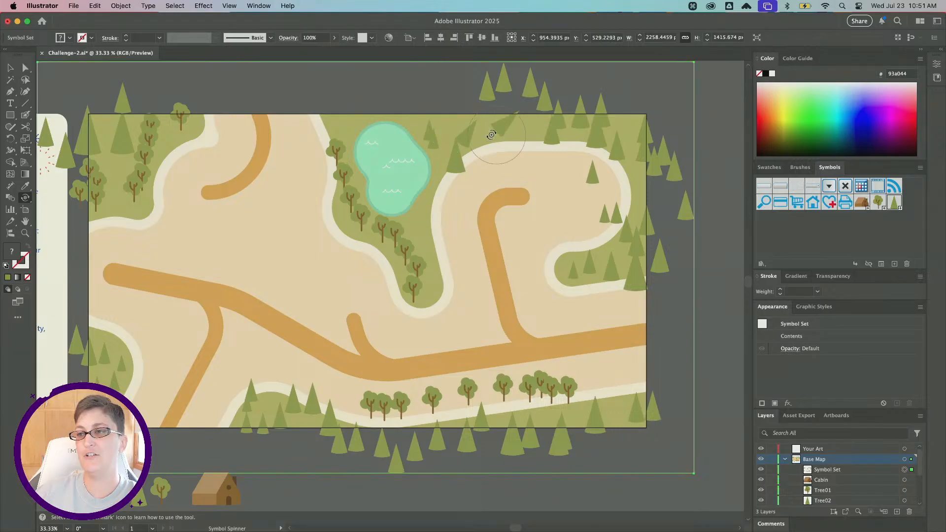
key(super+z)
key(super+z)
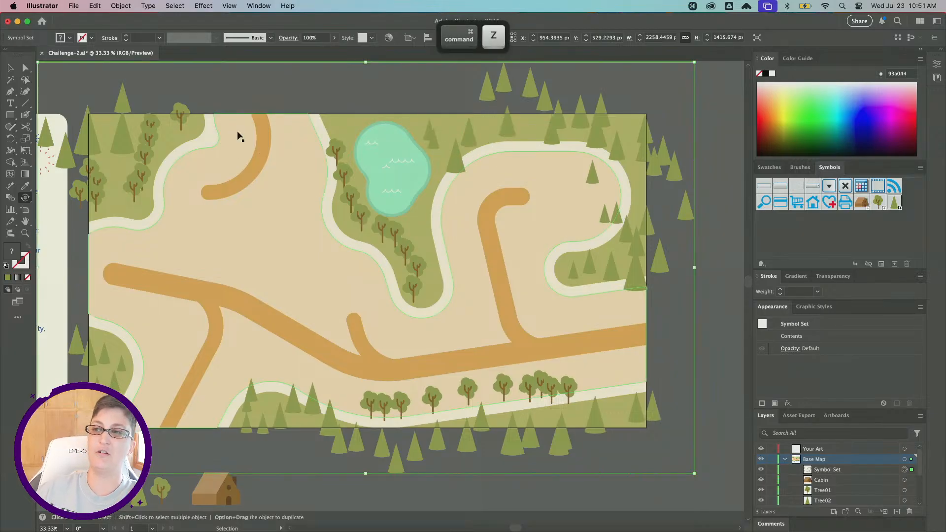
Switch to the Symbol Stainer and try setting the fill to a darker green #599146 sampled from the map.
drag(25, 197, 91, 257)
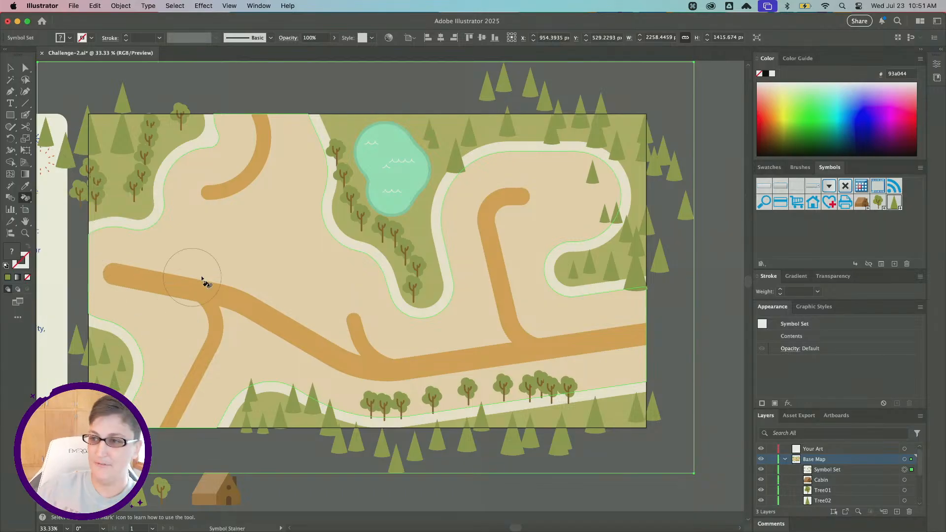
double_click(15, 253)
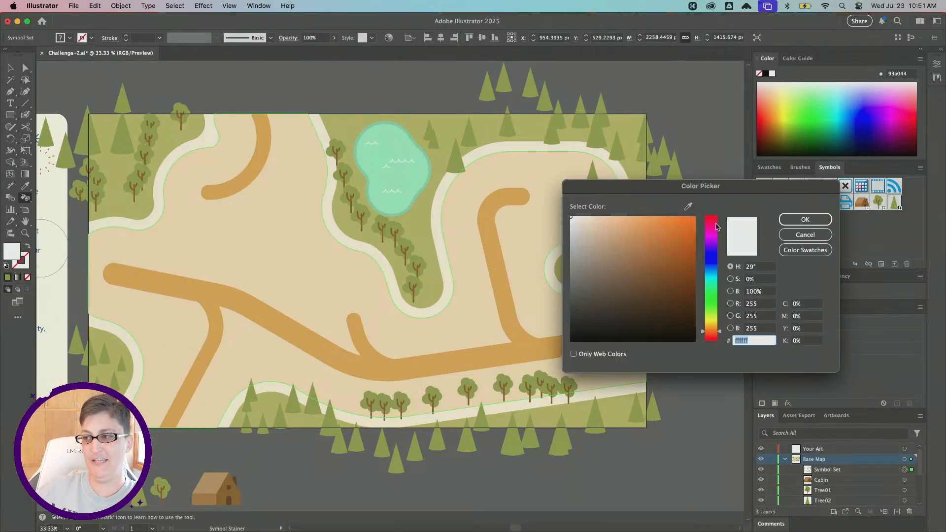
click(688, 208)
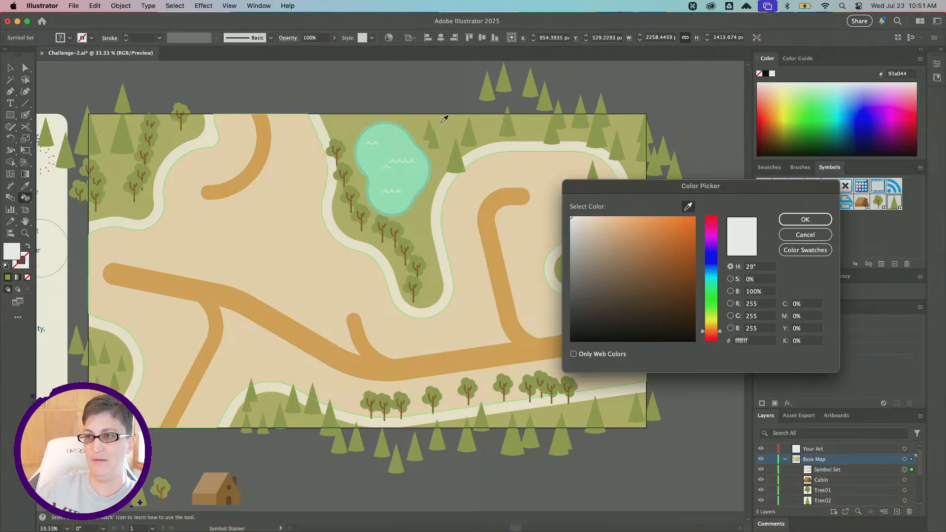
click(471, 134)
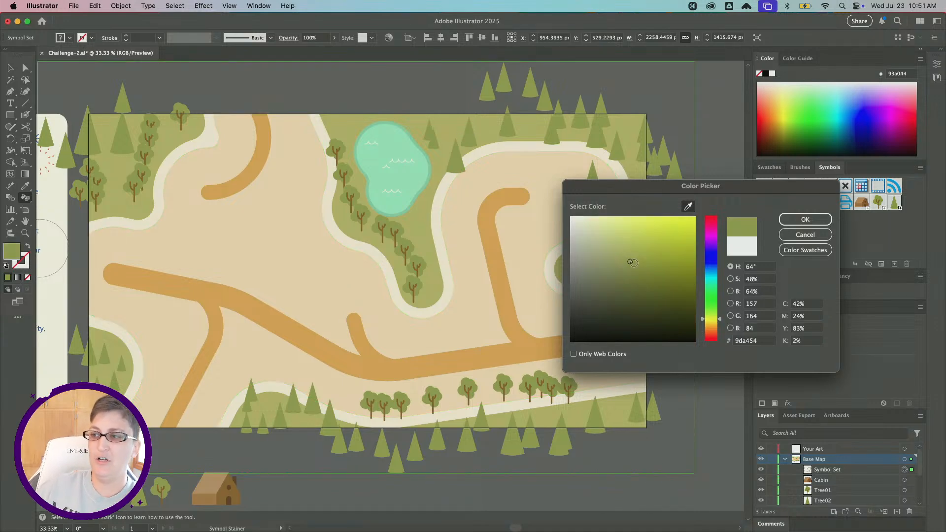
drag(717, 319, 716, 312)
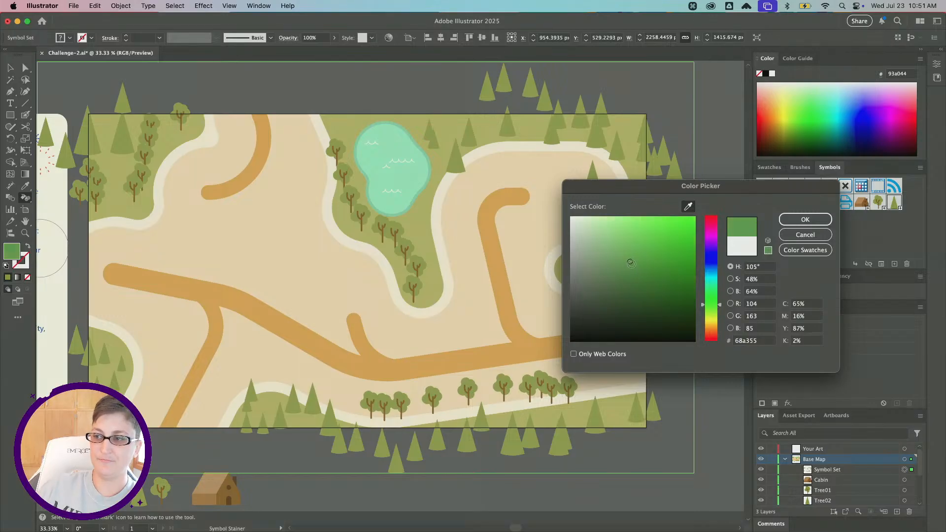
drag(632, 263, 636, 270)
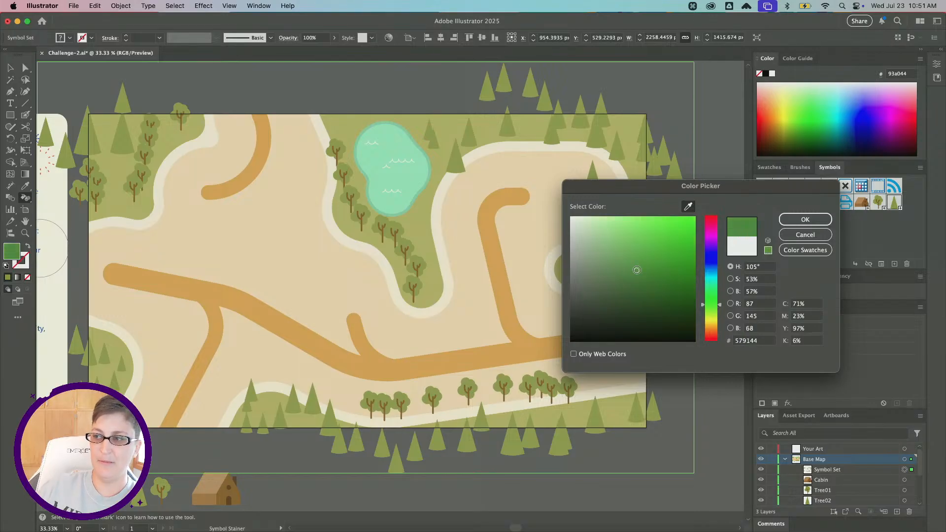
click(801, 218)
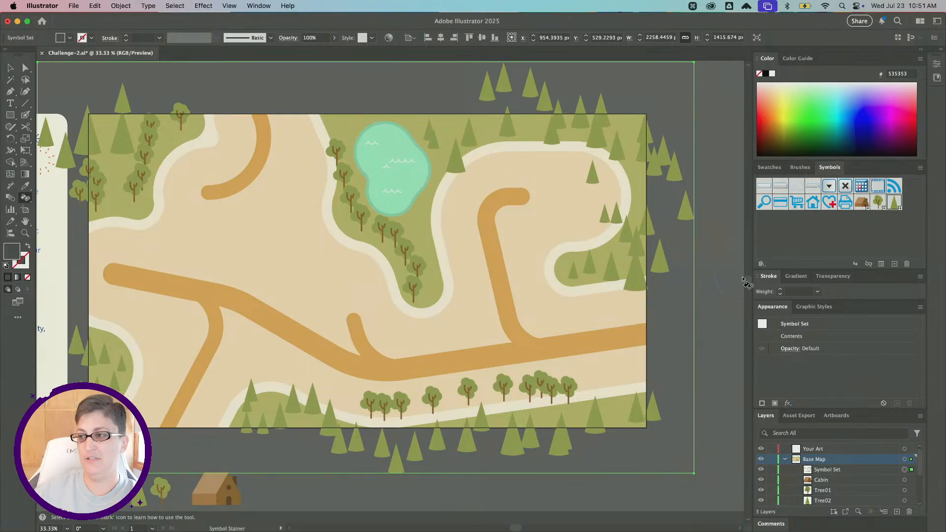
Deselect everything and set the fill colour to green #478e3f, sampled from the map and adjusted.
click(11, 67)
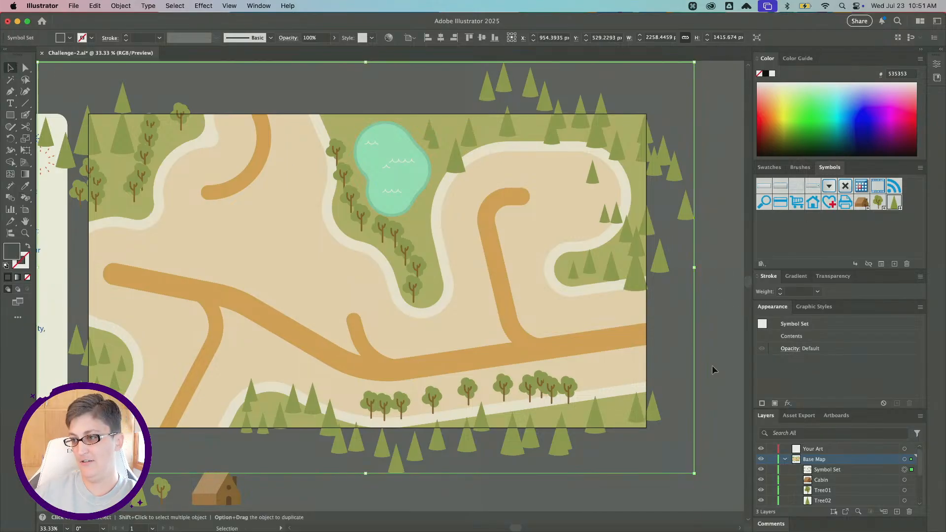
click(714, 370)
double_click(11, 252)
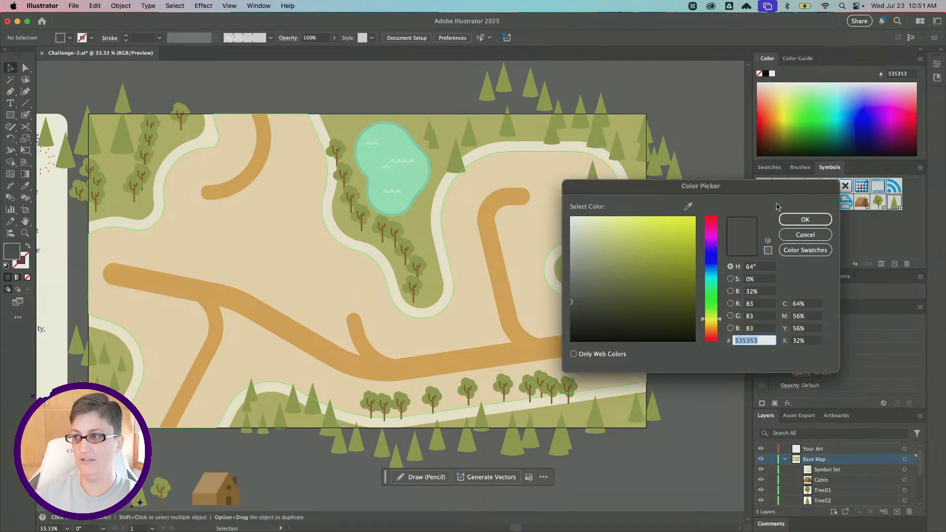
click(688, 207)
click(456, 162)
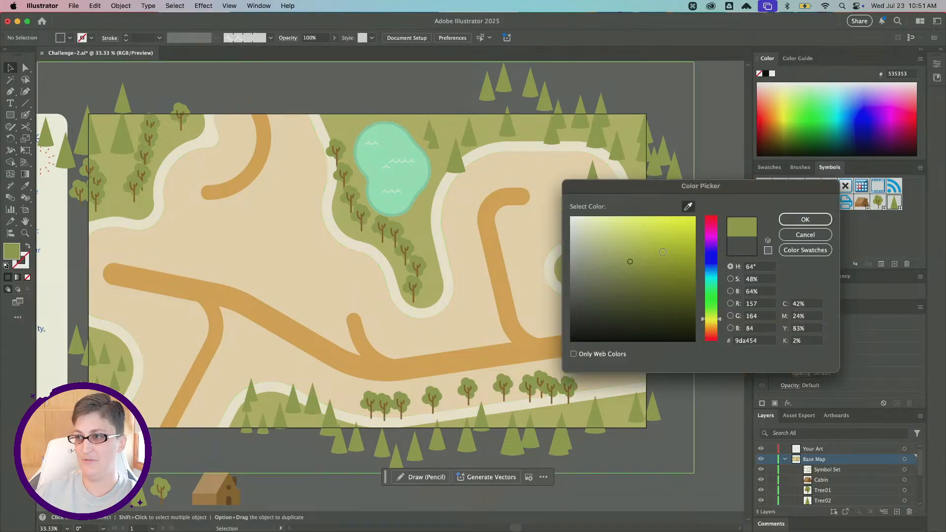
drag(630, 263, 641, 270)
drag(724, 329, 722, 301)
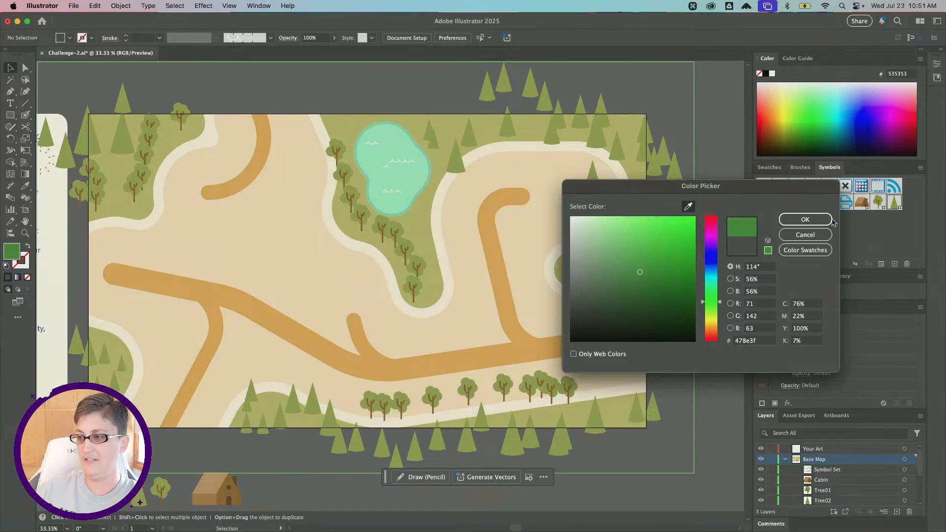
click(805, 219)
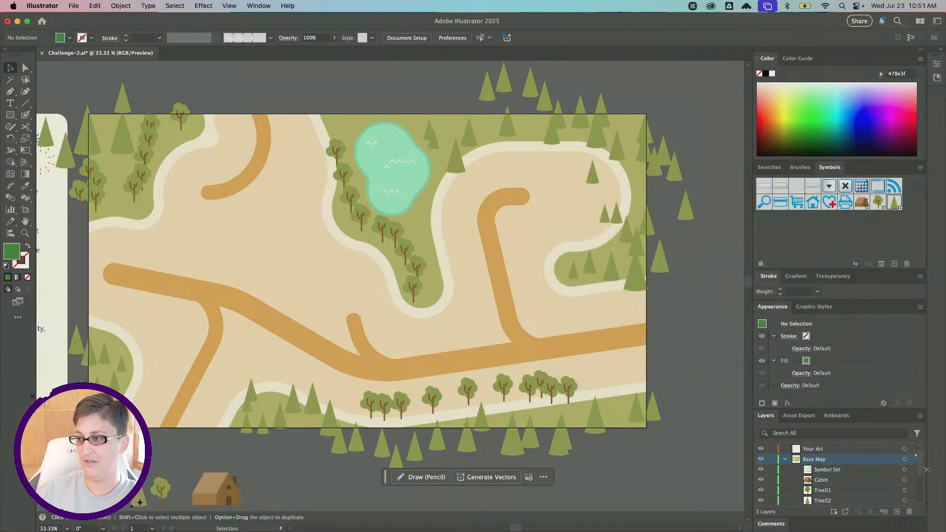
Select the symbol set and set the fill colour to olive green #5b751a in the Color Picker.
click(905, 469)
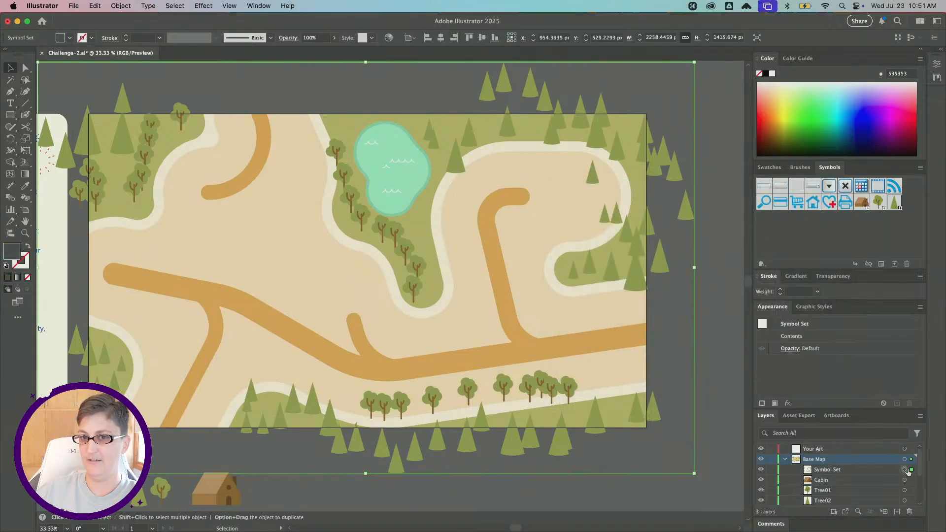
double_click(14, 256)
drag(658, 291, 669, 284)
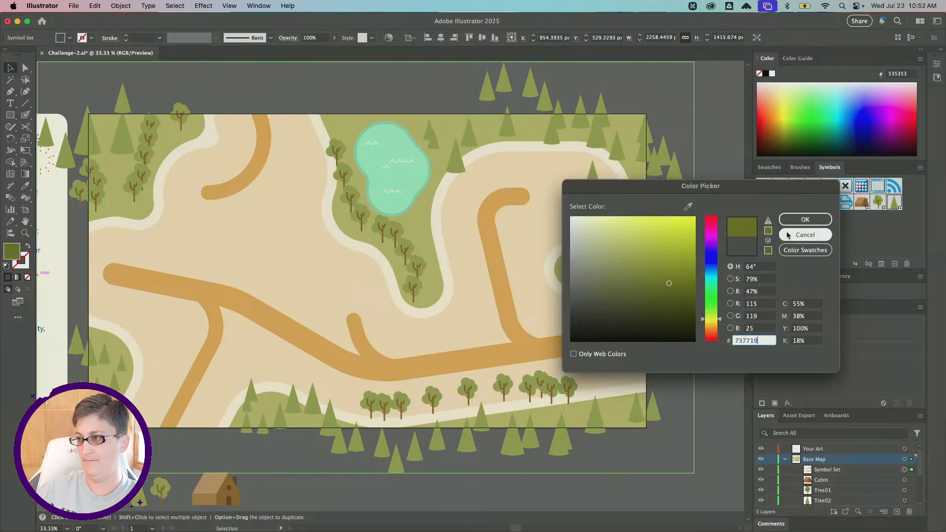
click(805, 219)
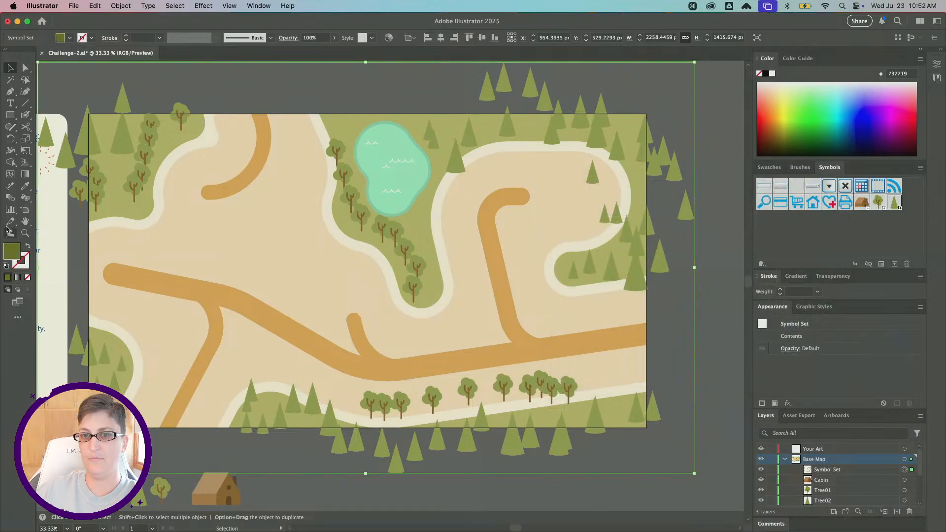
double_click(18, 257)
drag(705, 322, 709, 316)
key(Return)
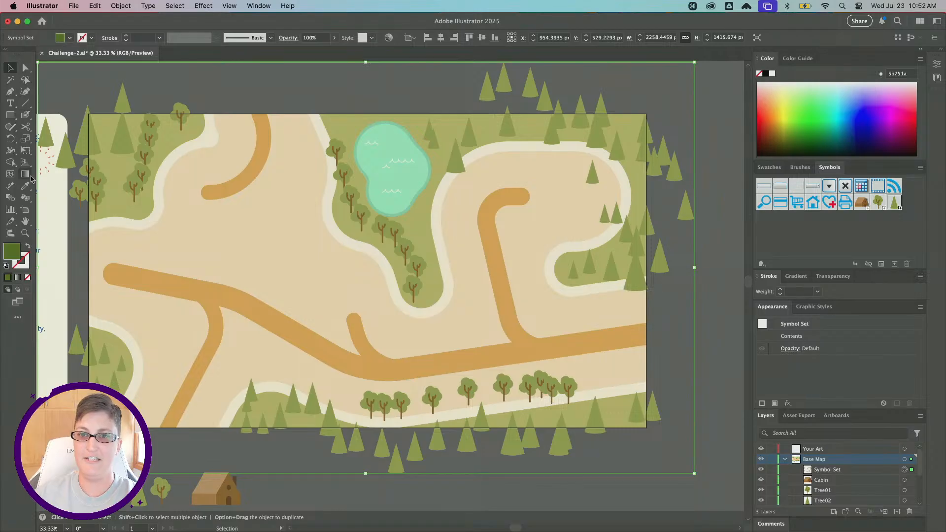
Stain pine trees near the lake, along the top edge and in the right loop with the Symbol Stainer.
click(26, 198)
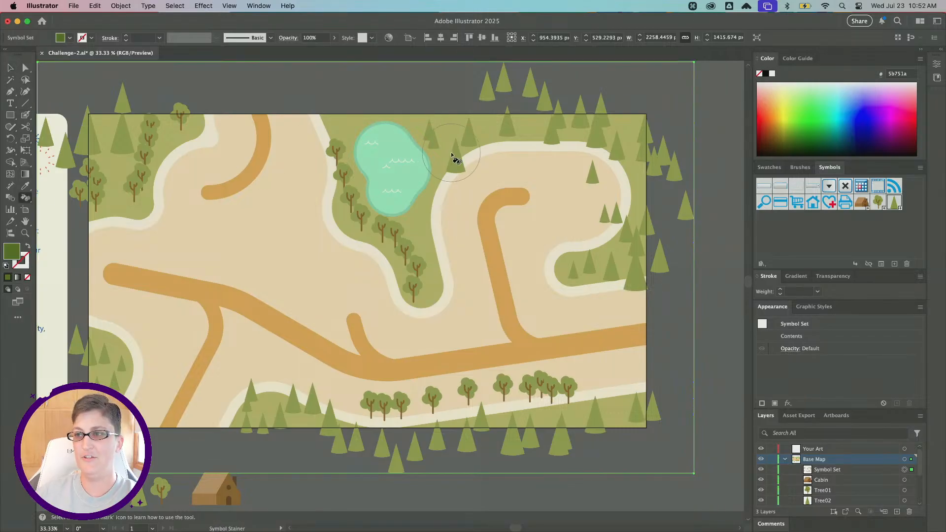
click(543, 133)
click(599, 148)
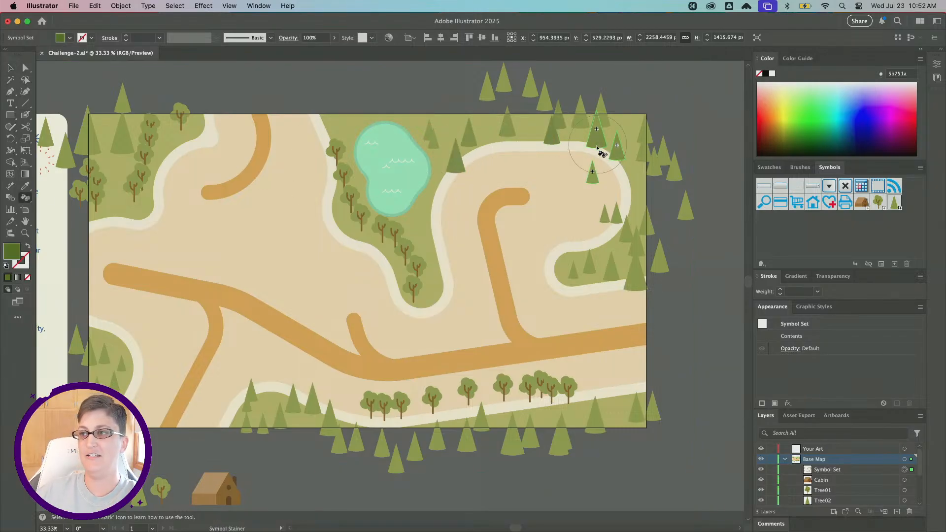
click(594, 257)
click(625, 284)
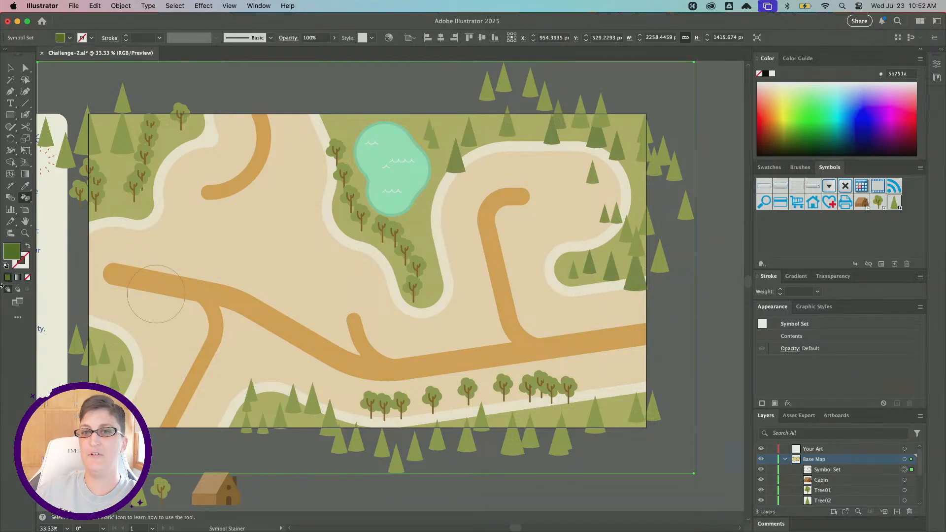
Set the fill to darker green #45721a and stain pines beside the lake and along the top edge.
double_click(12, 252)
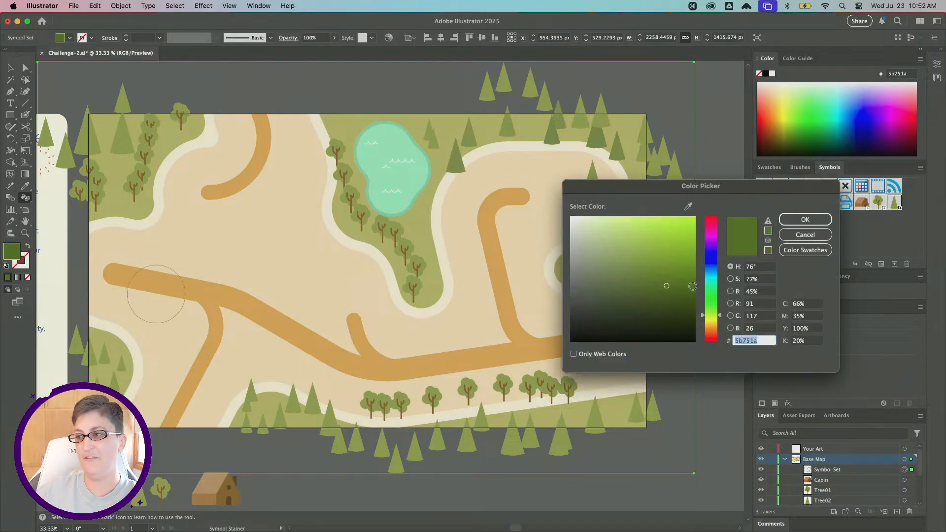
drag(705, 314, 705, 309)
click(805, 220)
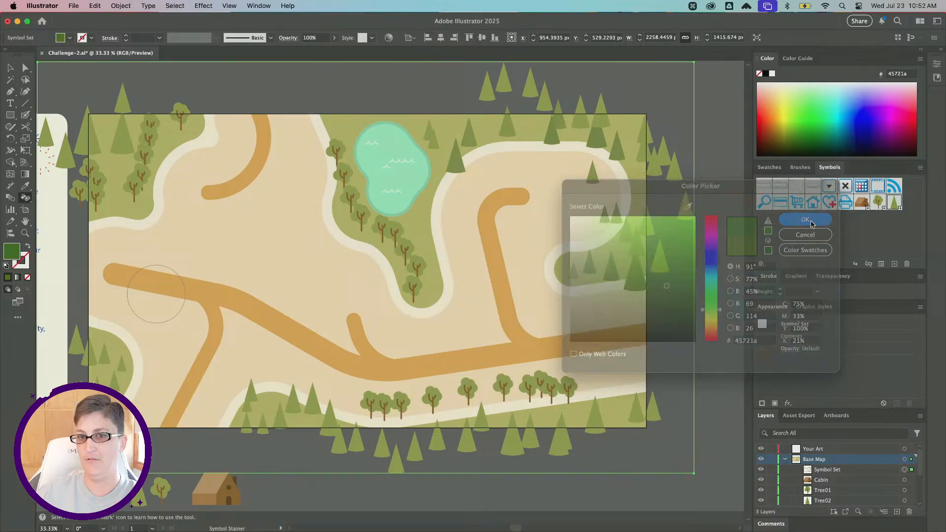
click(469, 158)
click(591, 148)
click(568, 116)
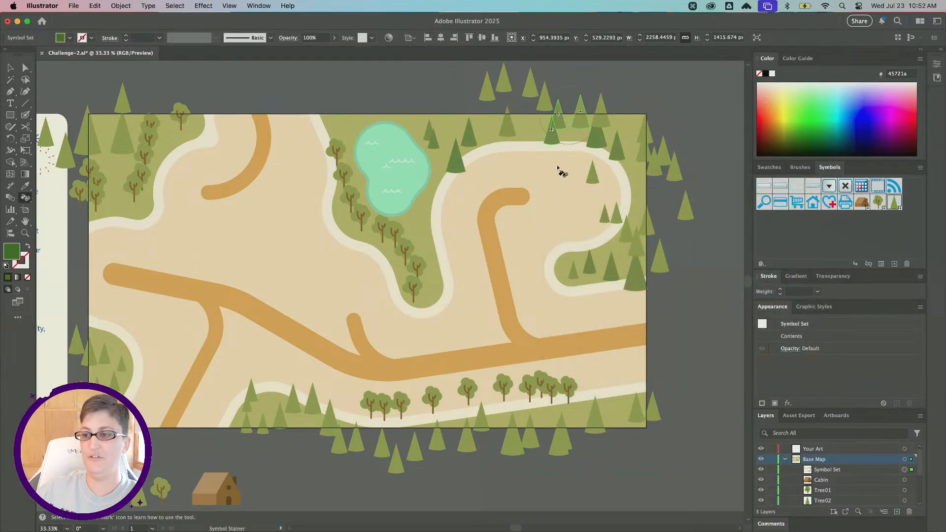
Stain more pine trees along the bottom edge and at the map's left side with the darker green.
click(476, 412)
click(447, 430)
click(341, 428)
click(296, 409)
click(250, 409)
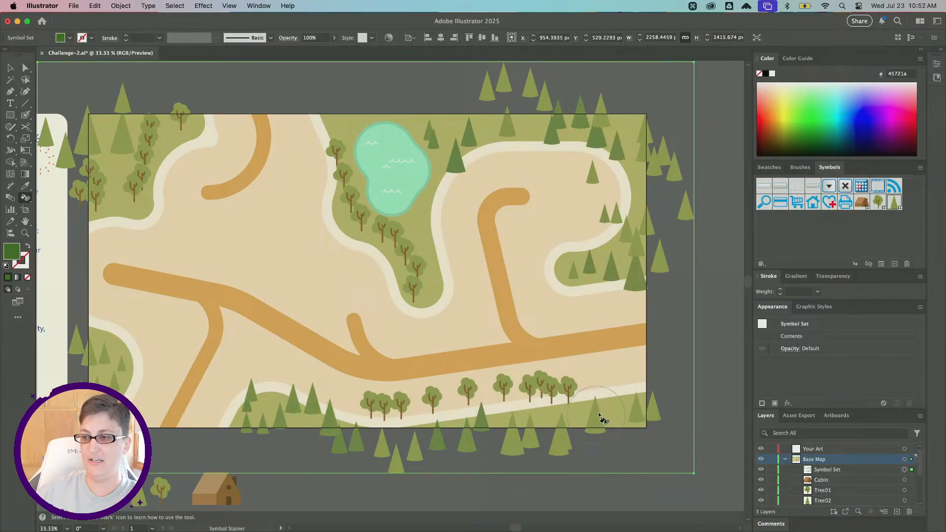
click(597, 412)
click(113, 376)
click(127, 147)
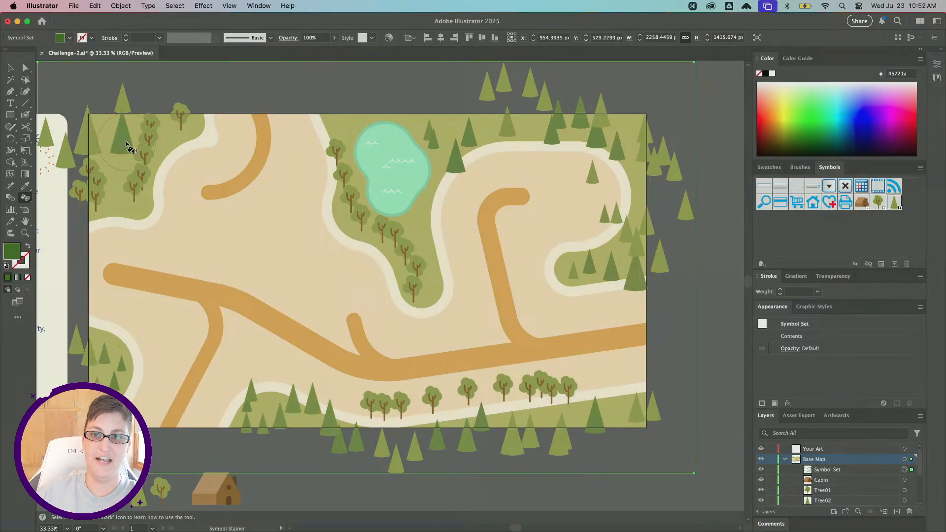
Set the fill to brown #aa6717 and stain round trees beside the lake, at the bottom and top-left.
double_click(15, 254)
drag(719, 312, 723, 324)
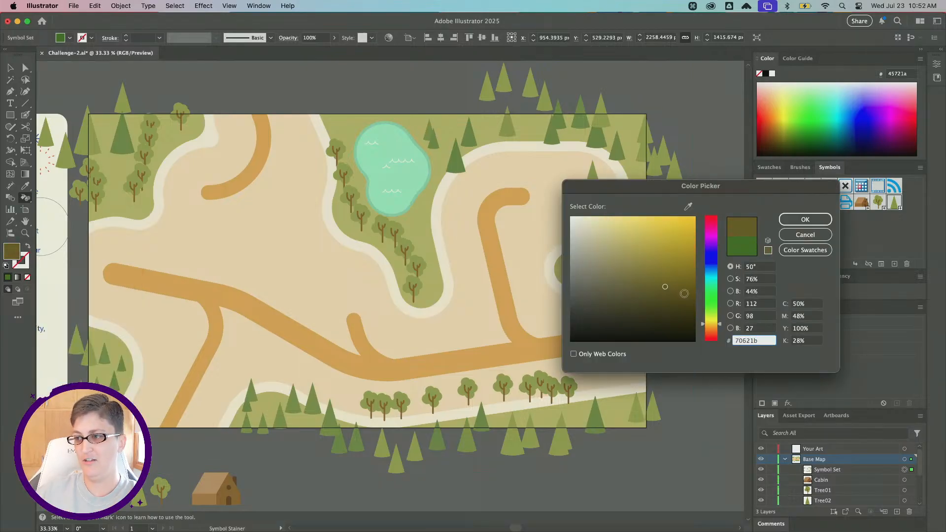
drag(684, 294, 679, 257)
drag(722, 324, 722, 330)
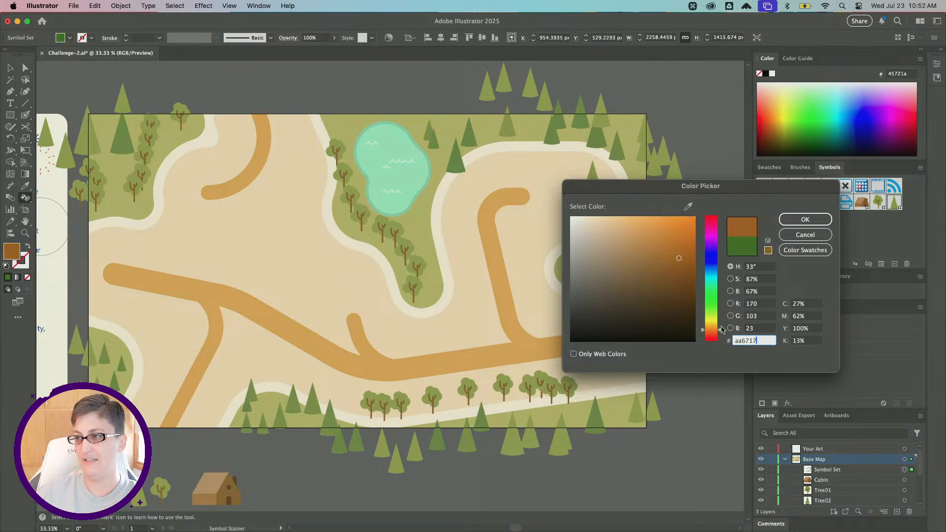
click(805, 219)
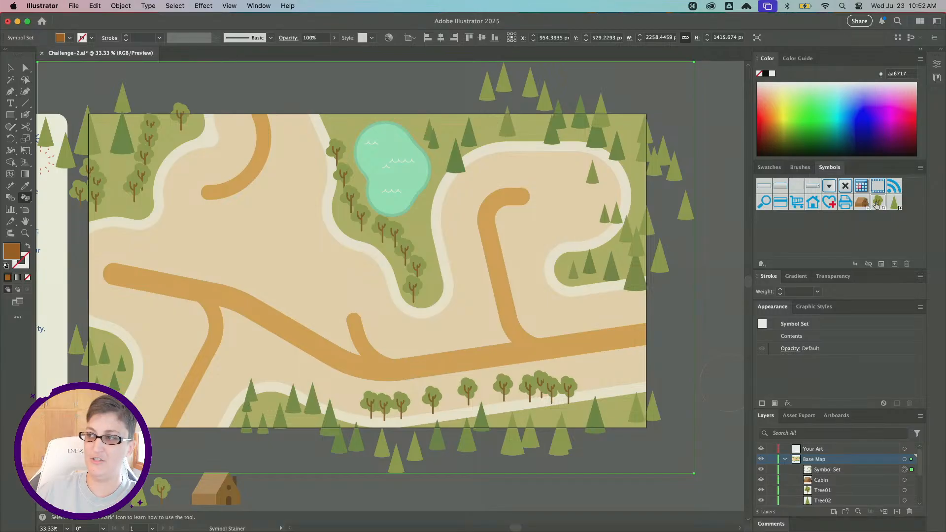
mouse_move(394, 259)
mouse_down()
mouse_move(402, 287)
mouse_move(299, 248)
mouse_move(328, 122)
mouse_move(342, 173)
mouse_up()
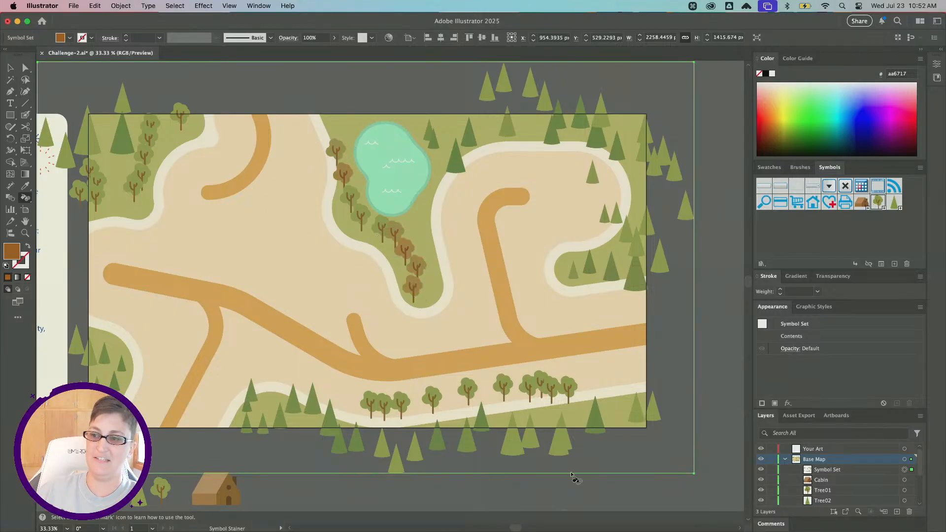
click(442, 413)
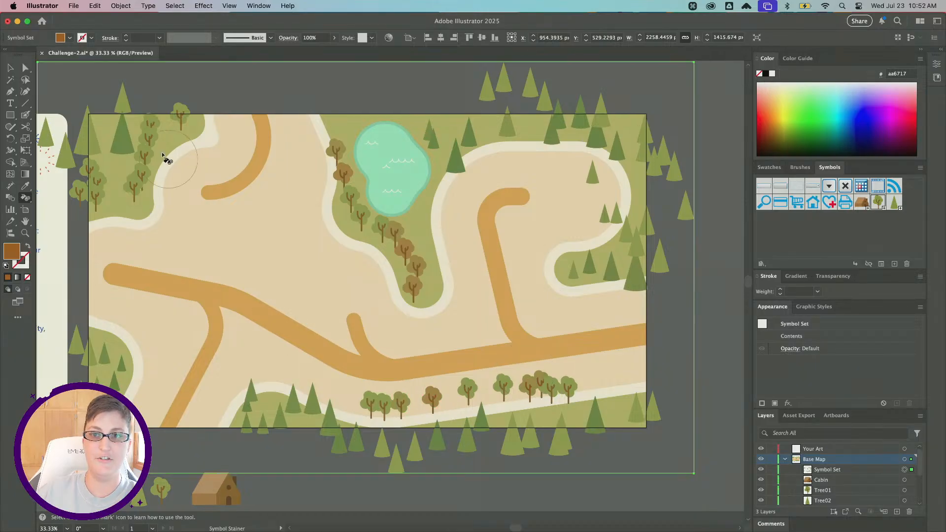
drag(163, 155, 167, 195)
click(100, 209)
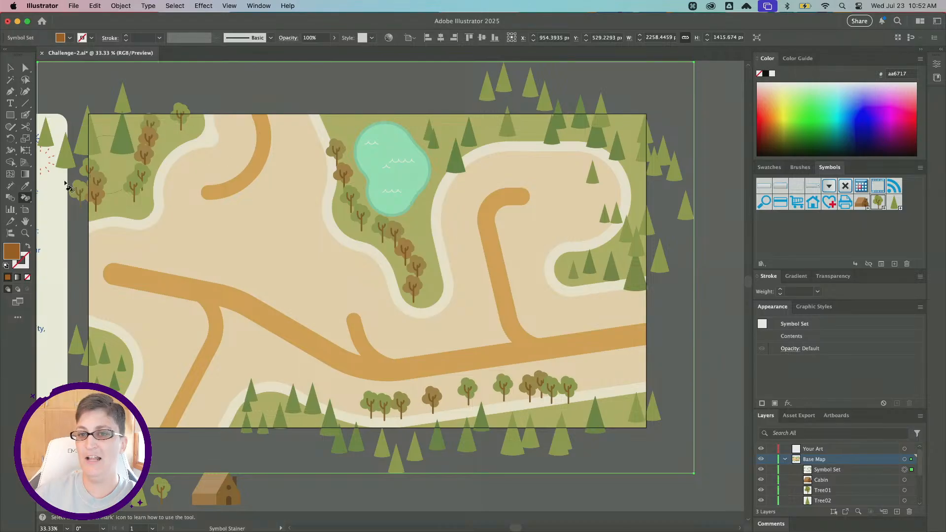
Switch to the Symbol Shifter and nudge round trees at the top-left, beside the lake and along the bottom.
click(27, 199)
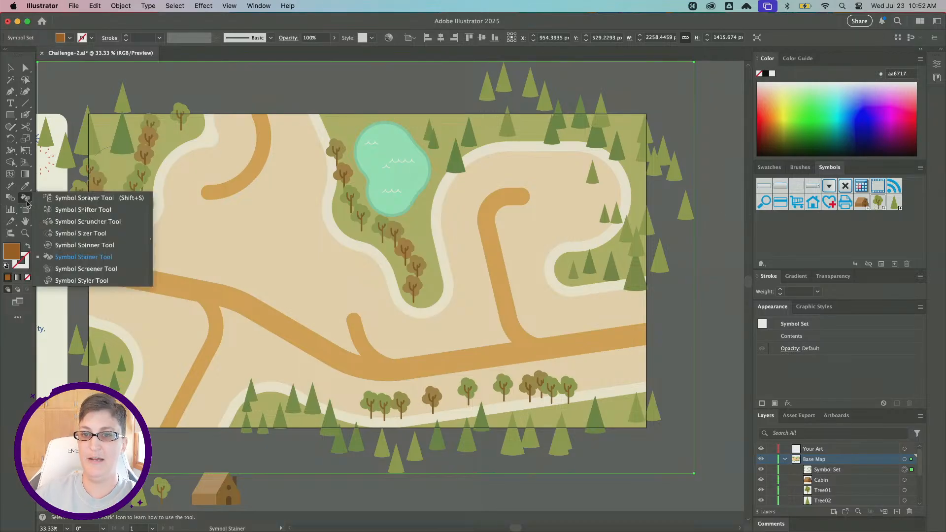
click(94, 210)
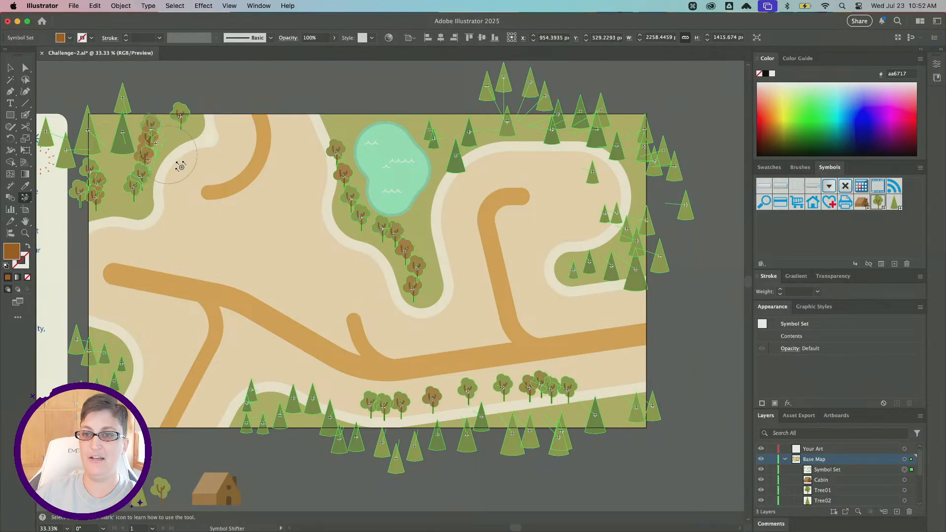
drag(157, 191, 156, 194)
drag(92, 177, 114, 179)
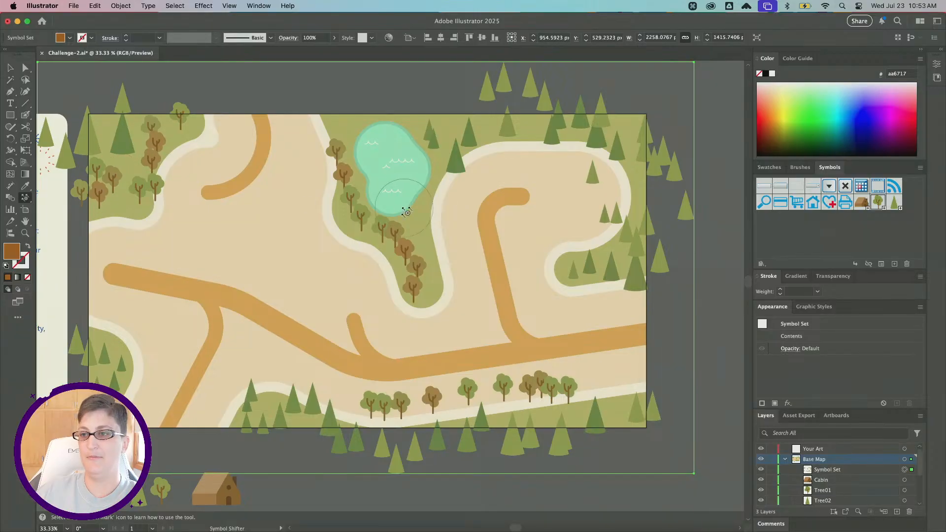
drag(367, 221, 355, 229)
drag(402, 261, 412, 248)
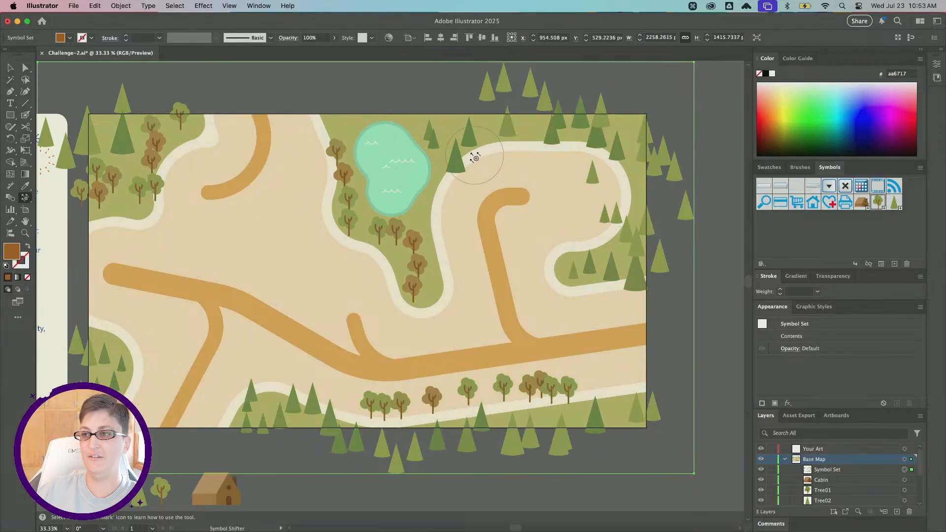
click(552, 106)
click(566, 221)
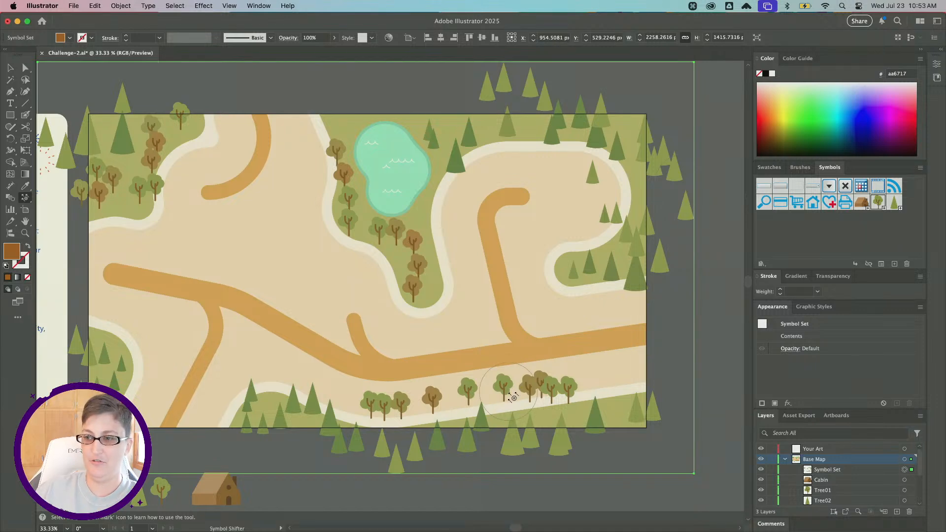
Nudge a few more round trees along the bottom edge of the map with the Symbol Shifter.
drag(516, 393, 520, 402)
drag(455, 392, 447, 386)
drag(402, 412, 400, 425)
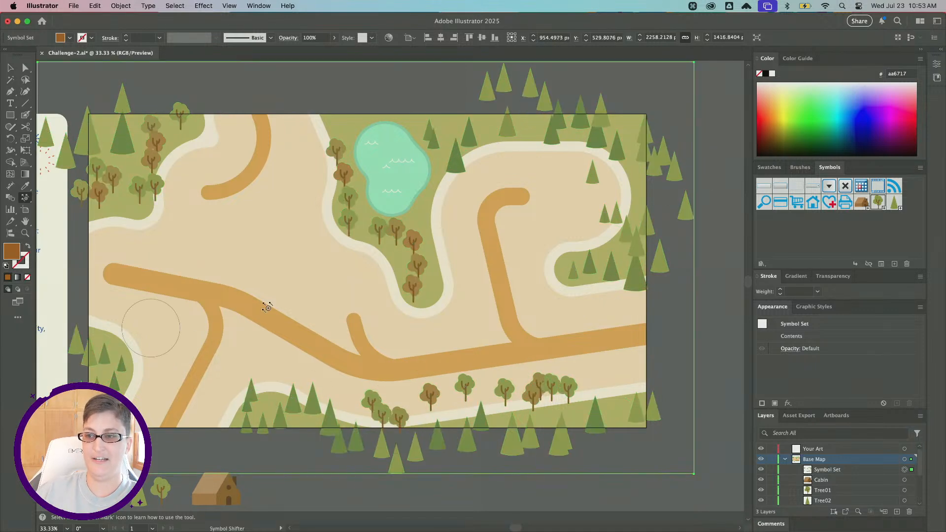
drag(393, 245, 370, 246)
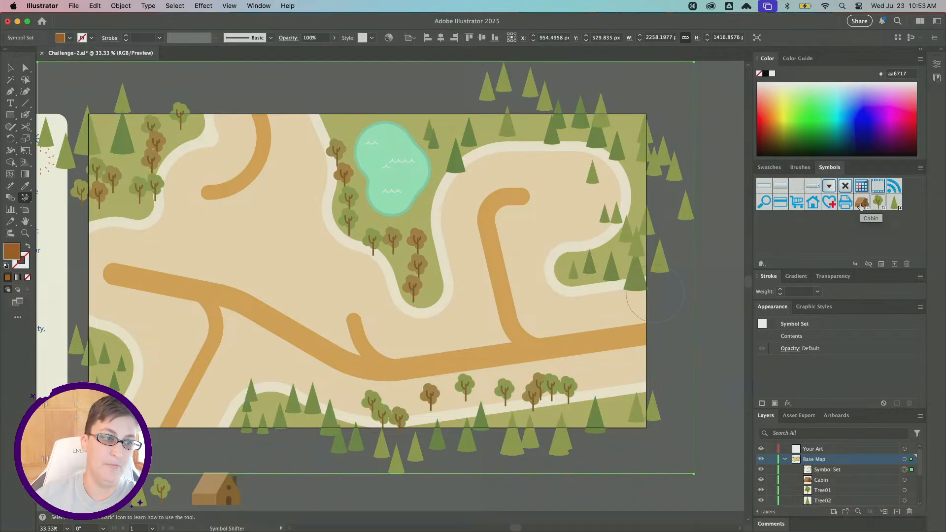
Select the Cabin symbol and the Symbol Sprayer, then try placing single cabins at the top end of the road.
click(863, 204)
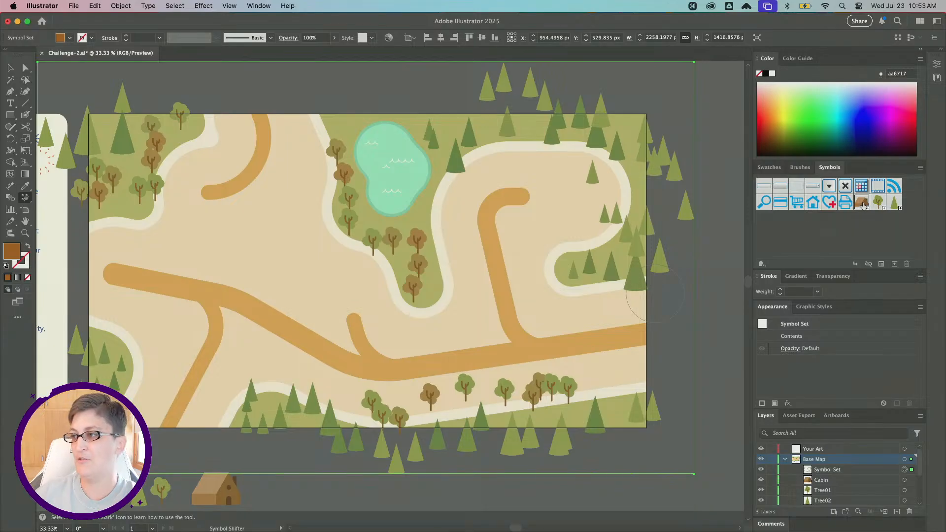
click(27, 201)
click(87, 198)
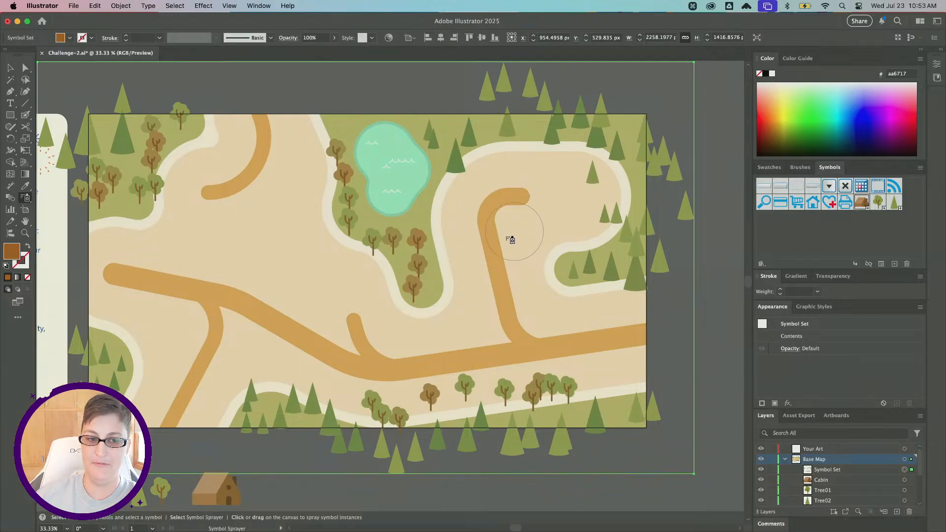
click(507, 186)
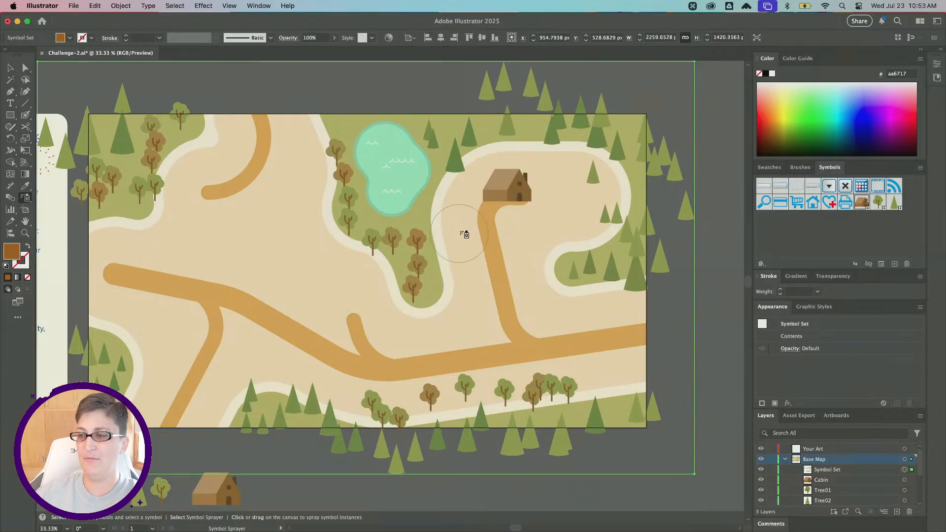
click(514, 166)
key(super+z)
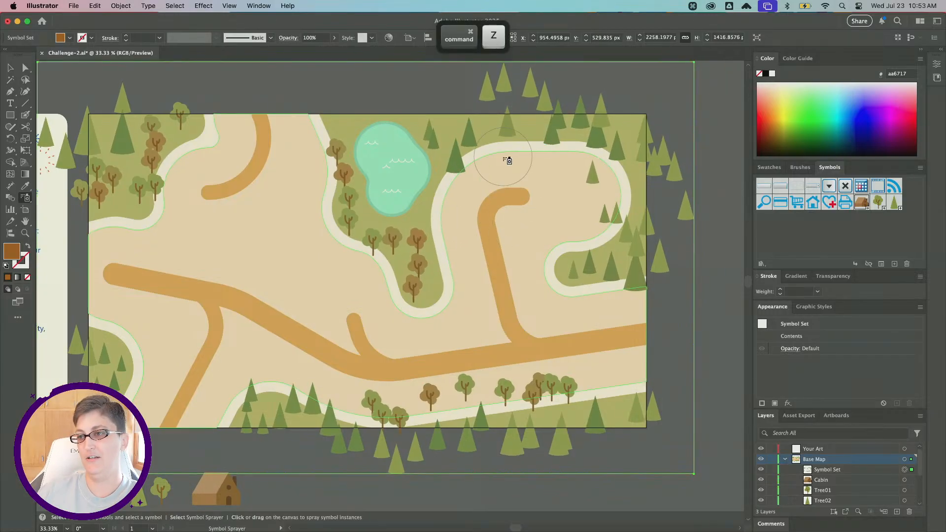
click(506, 161)
key(super+z)
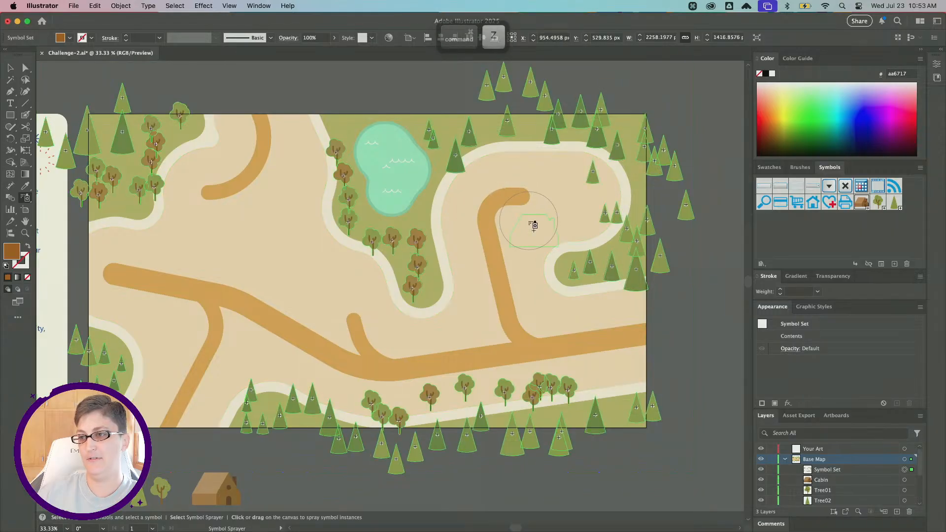
click(531, 224)
key(super+z)
click(558, 183)
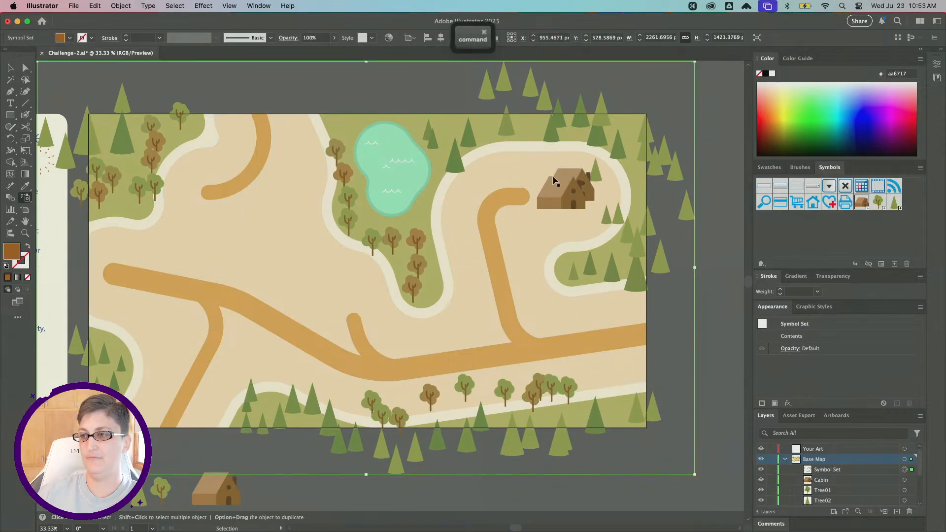
key(super+z)
click(526, 169)
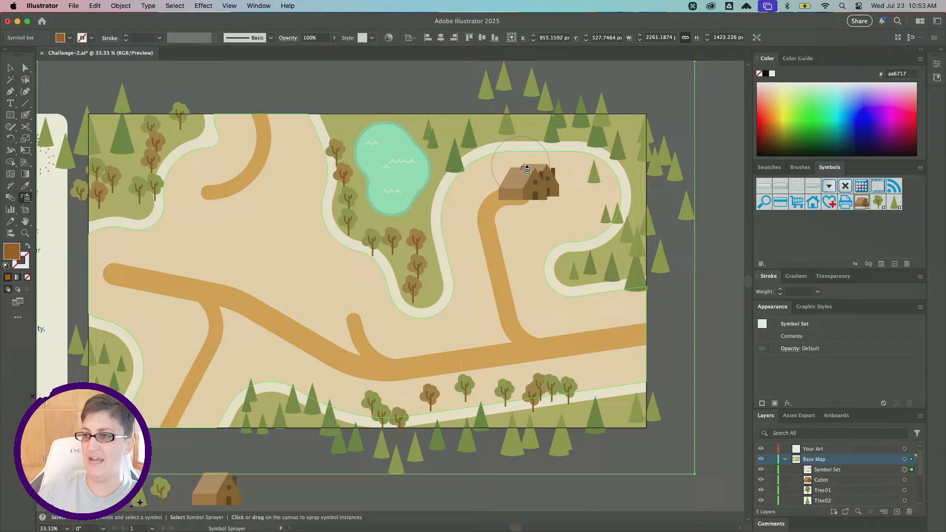
click(464, 267)
key(super+z)
key(super+z)
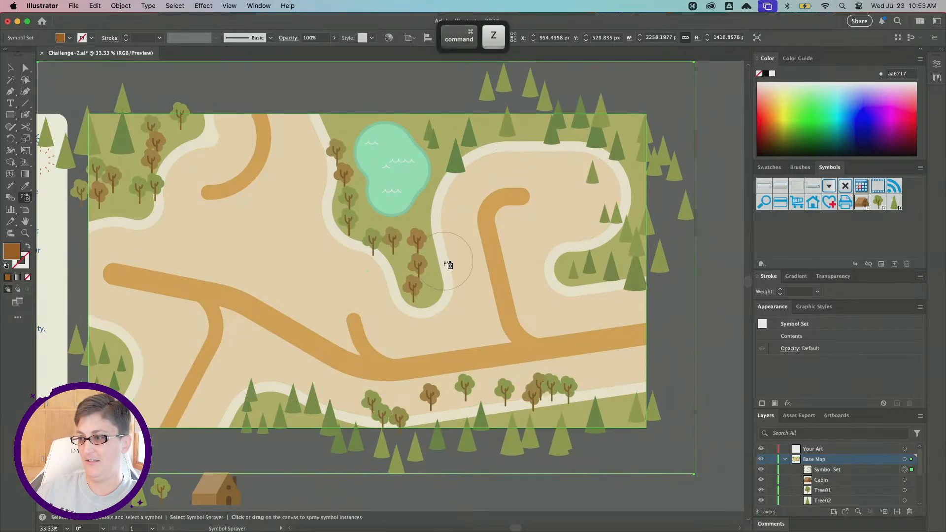
Spray one cabin at the top end of the road beside the lake.
click(506, 169)
click(468, 243)
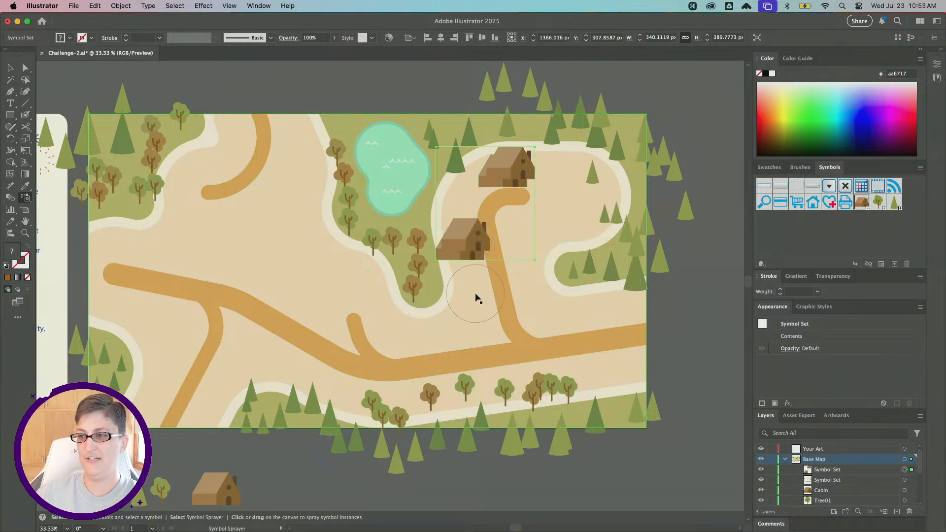
key(super+z)
click(464, 262)
key(super+z)
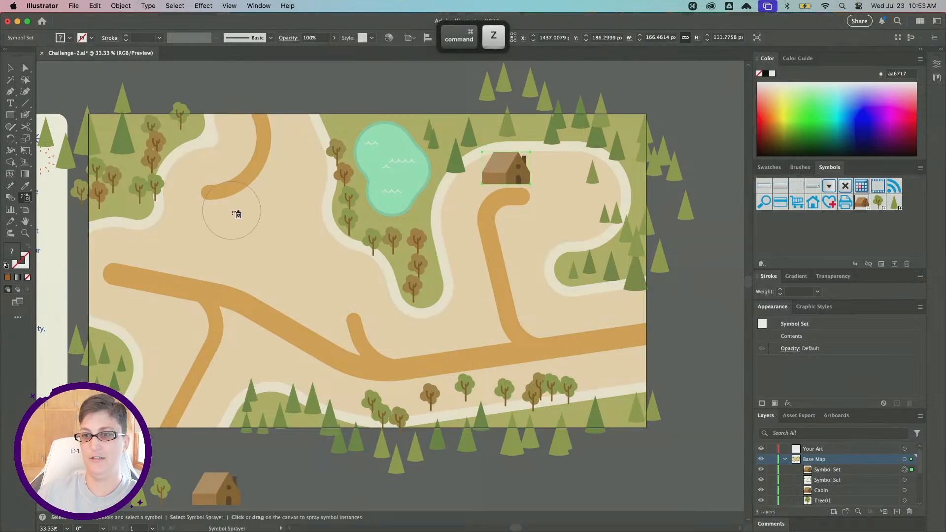
Spray more cabins near the upper-left road end, below the lake, and in the middle-left of the map.
click(232, 211)
click(475, 289)
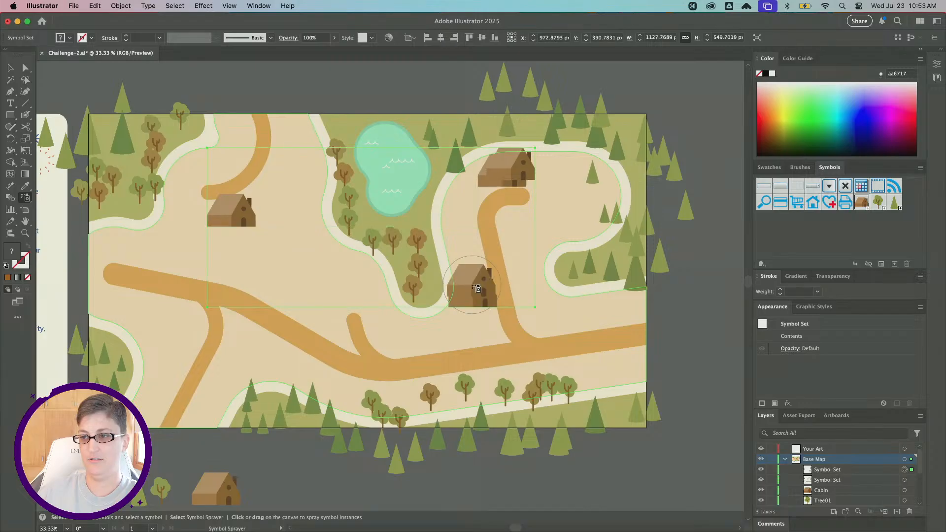
scroll(262, 327, left, 3)
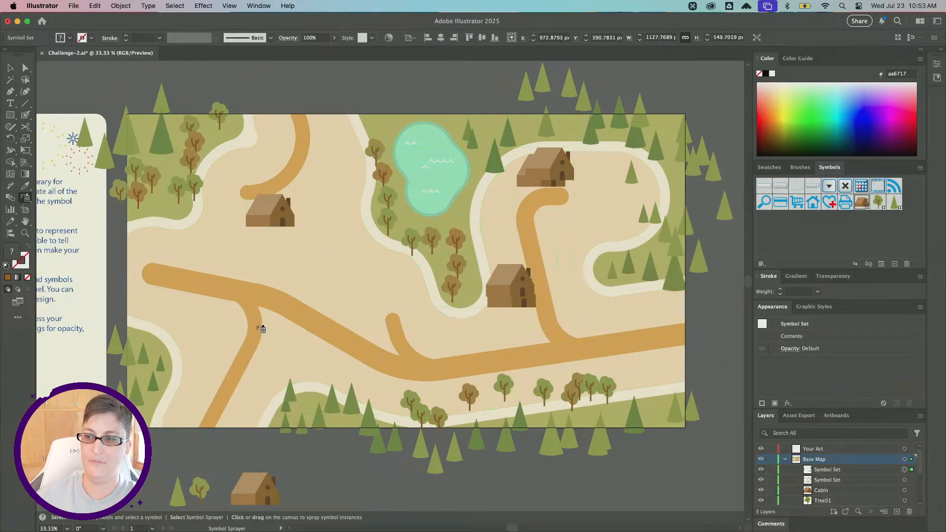
click(321, 273)
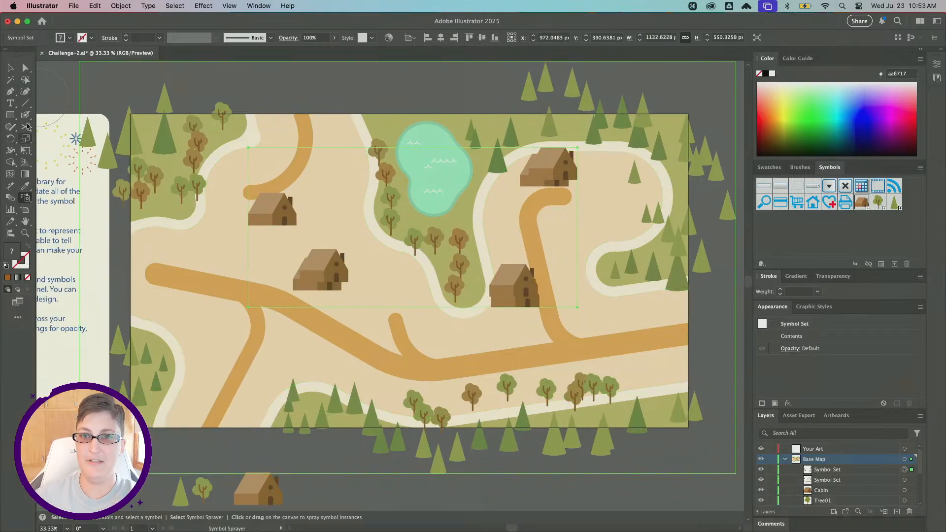
Switch to the Symbol Shifter and spread out the overlapping cabins, moving one up beside the lake road.
click(28, 201)
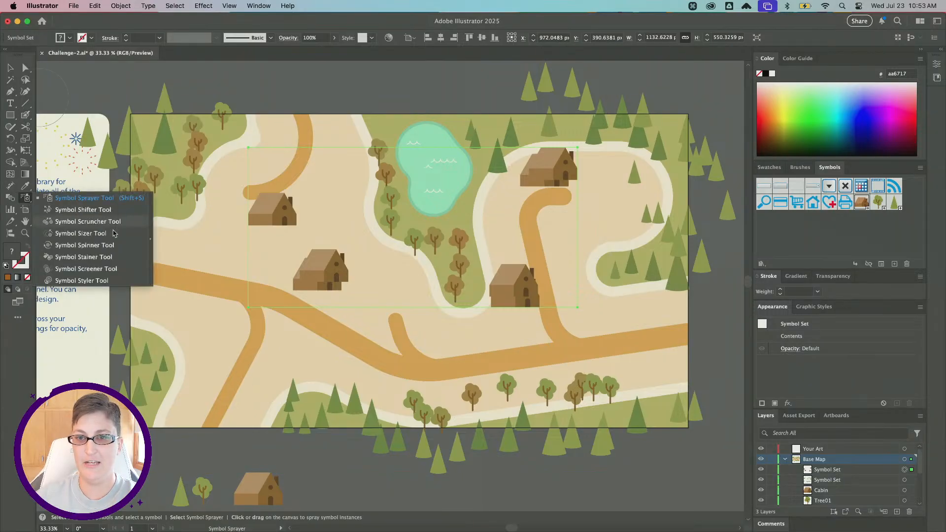
click(103, 212)
mouse_move(318, 263)
mouse_down()
mouse_move(349, 309)
mouse_move(276, 256)
mouse_up()
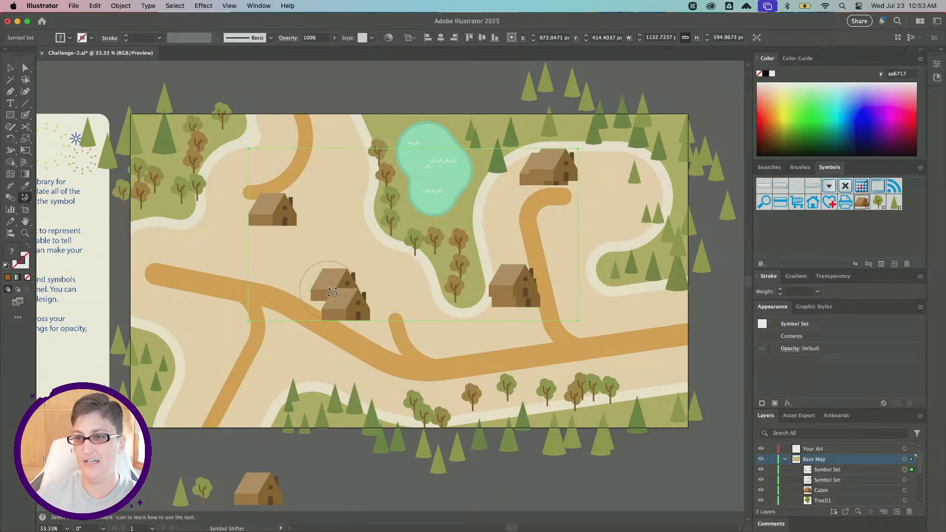
mouse_move(326, 282)
mouse_down()
mouse_move(243, 256)
mouse_move(339, 281)
mouse_move(252, 236)
mouse_up()
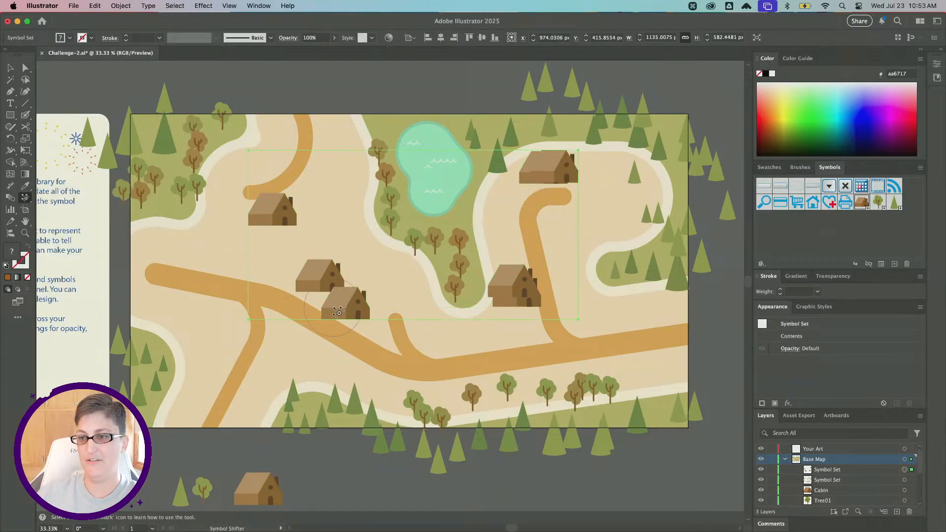
drag(334, 305, 376, 289)
drag(511, 286, 485, 210)
drag(515, 283, 508, 237)
mouse_move(517, 277)
mouse_down()
mouse_move(502, 199)
mouse_move(511, 263)
mouse_move(504, 211)
mouse_up()
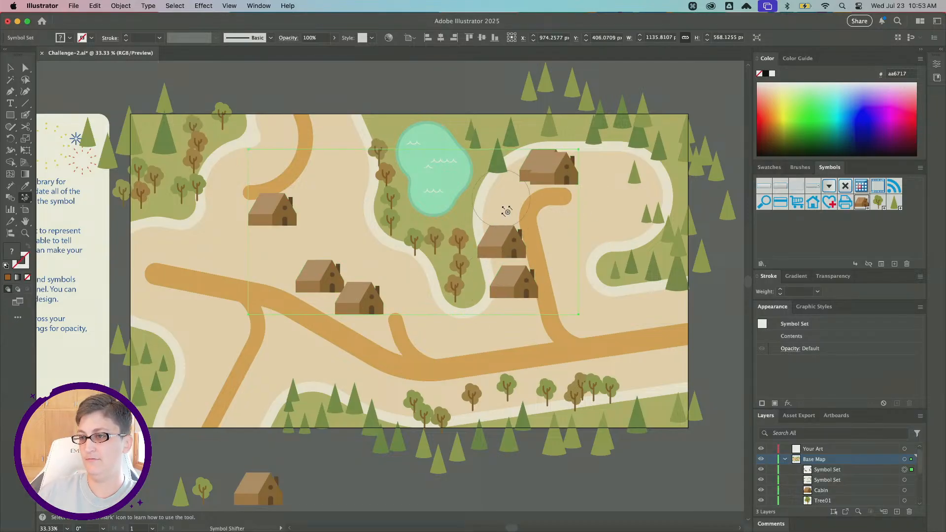
drag(508, 252, 498, 180)
drag(281, 225, 268, 237)
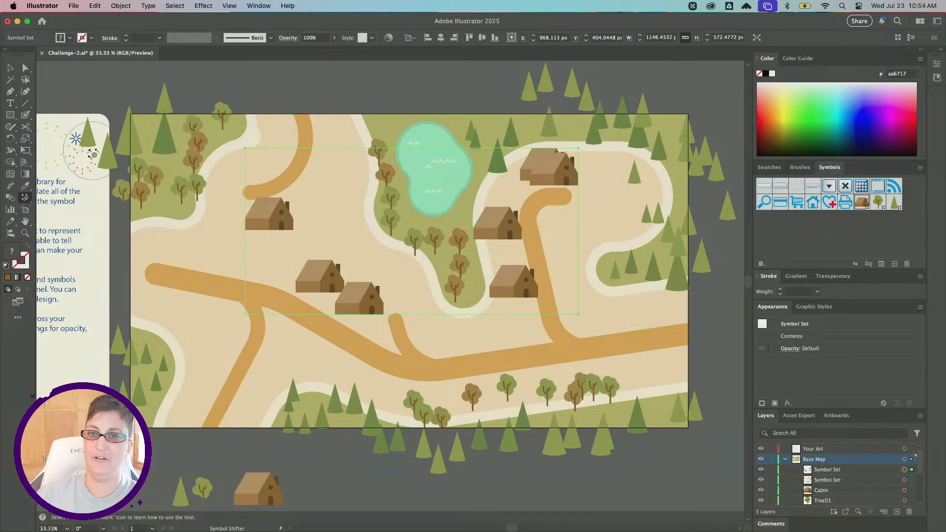
Switch to the Symbol Sizer and shrink the cabins at the top, upper-left and middle-left of the map.
click(27, 198)
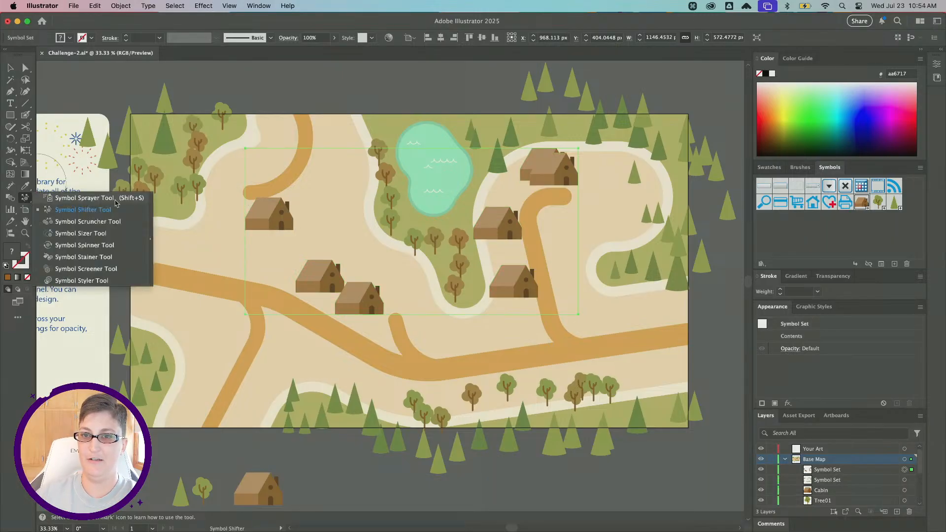
click(106, 233)
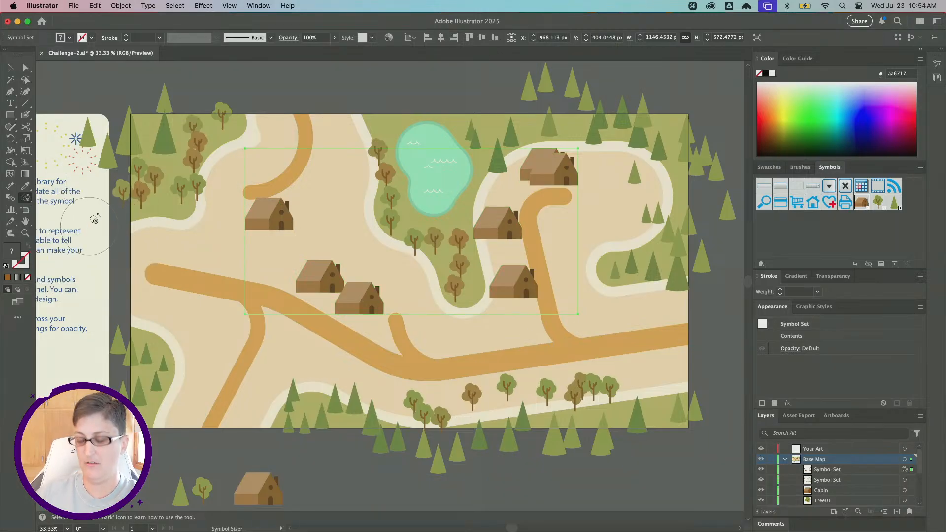
key(alt)
alt+click(564, 171)
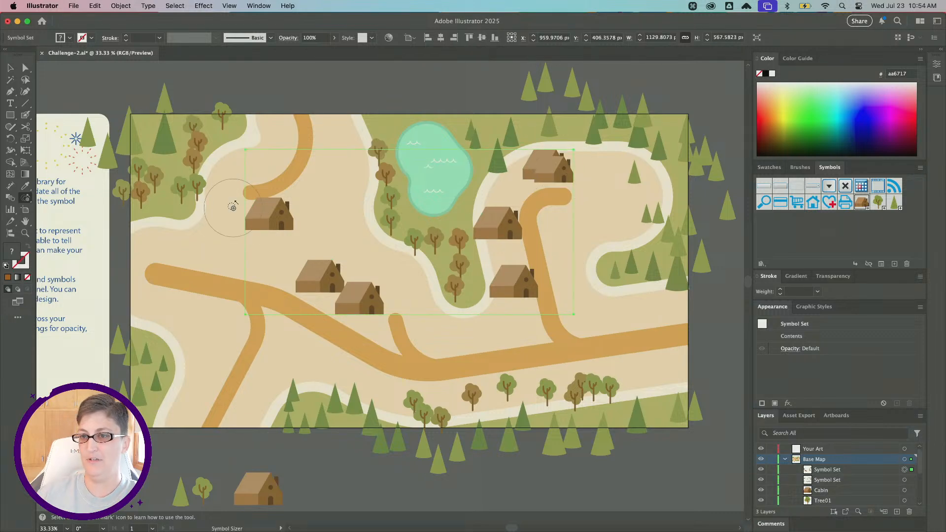
alt+click(266, 212)
click(510, 283)
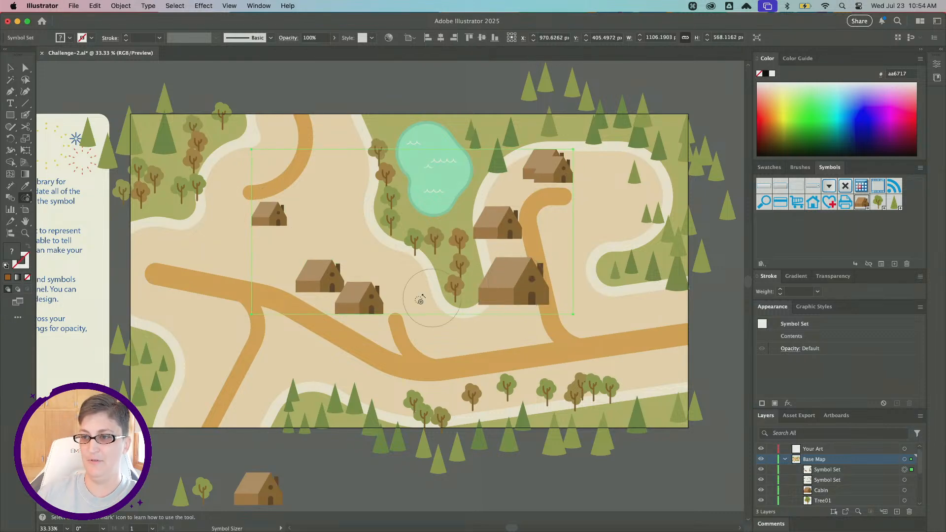
alt+click(514, 284)
click(313, 275)
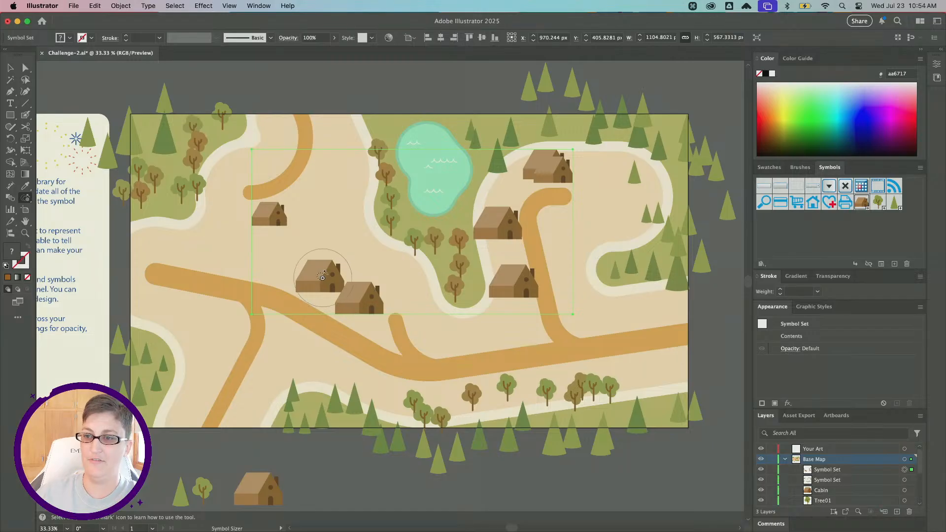
alt+click(319, 277)
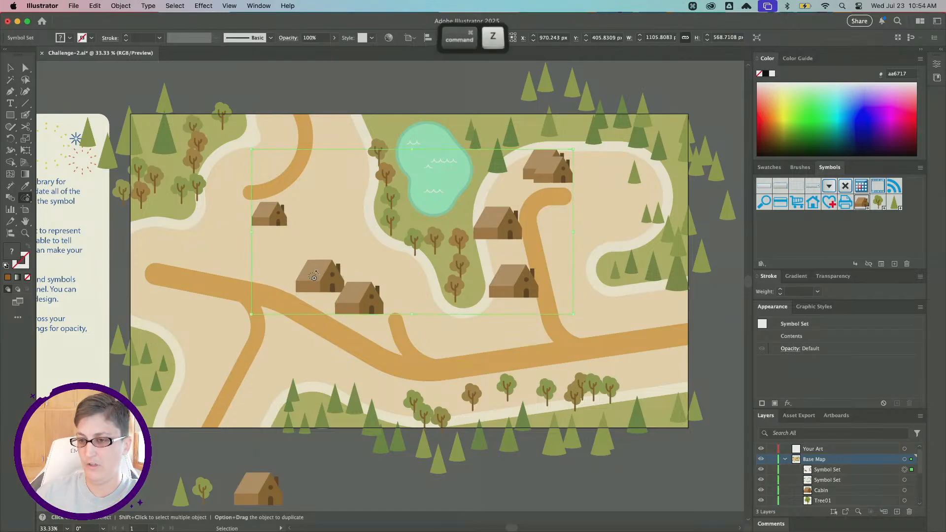
alt+click(321, 278)
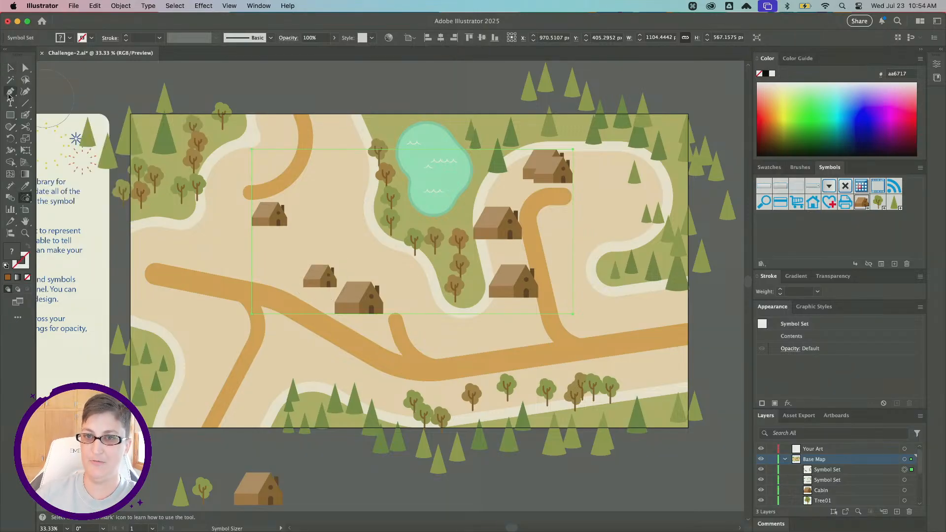
Deselect the symbol set and zoom in to inspect the cabins and trees across the map.
click(9, 68)
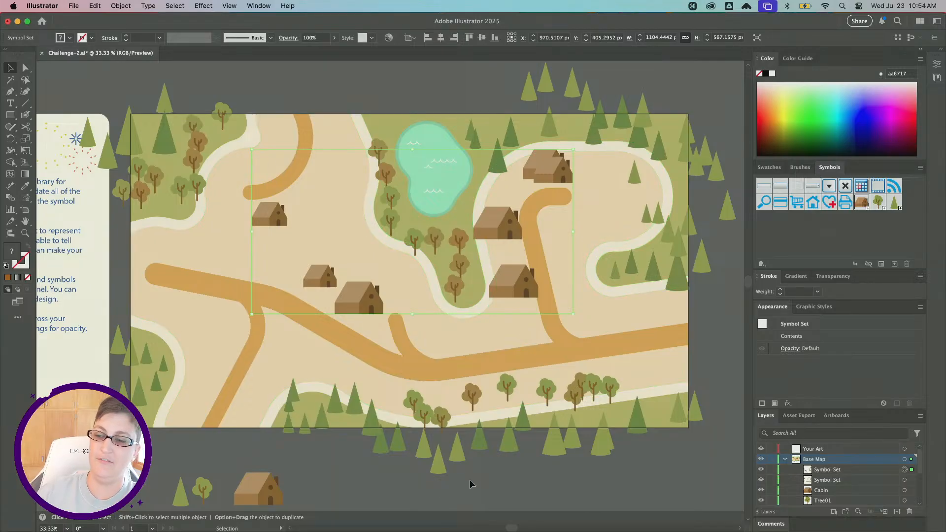
click(26, 198)
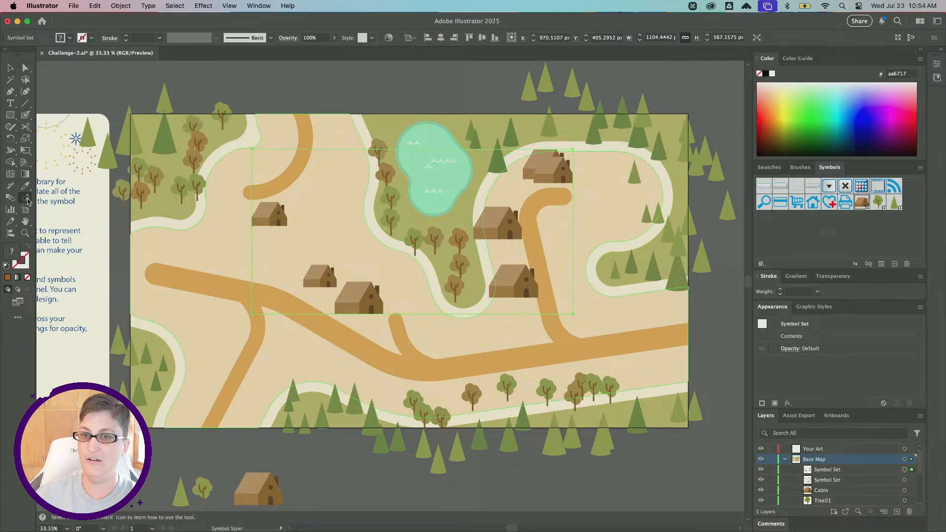
click(76, 199)
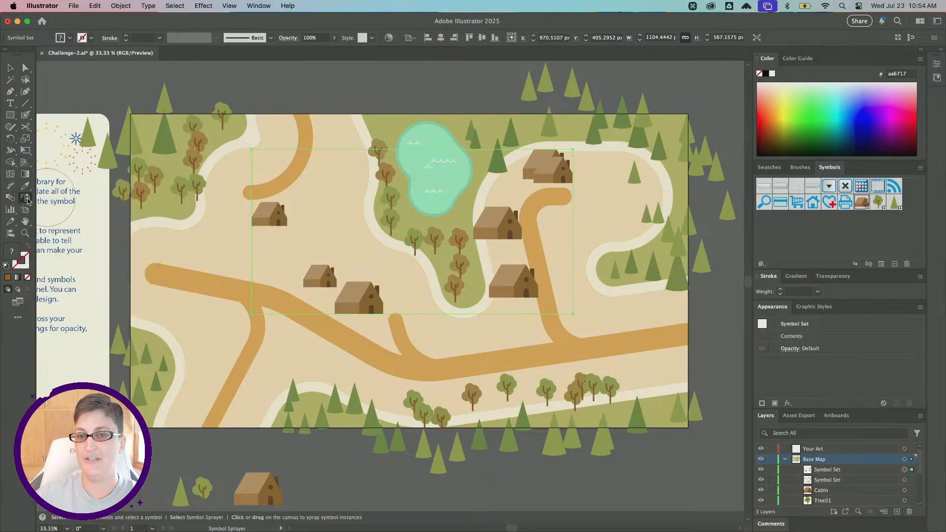
click(28, 201)
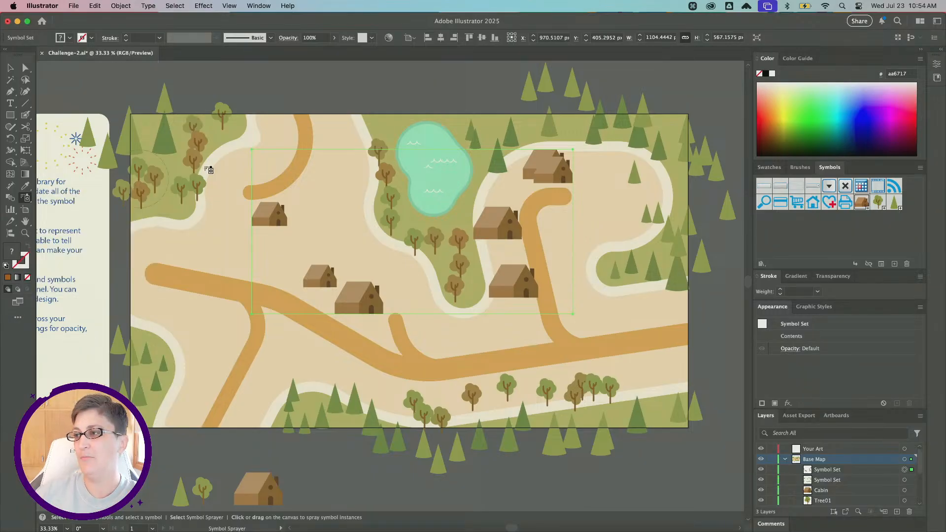
click(11, 70)
click(298, 87)
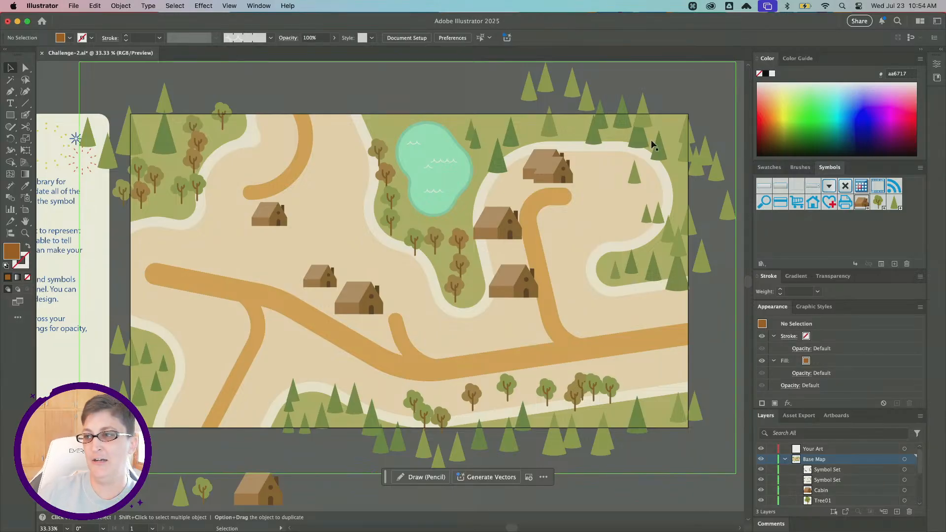
scroll(646, 169, up, 5)
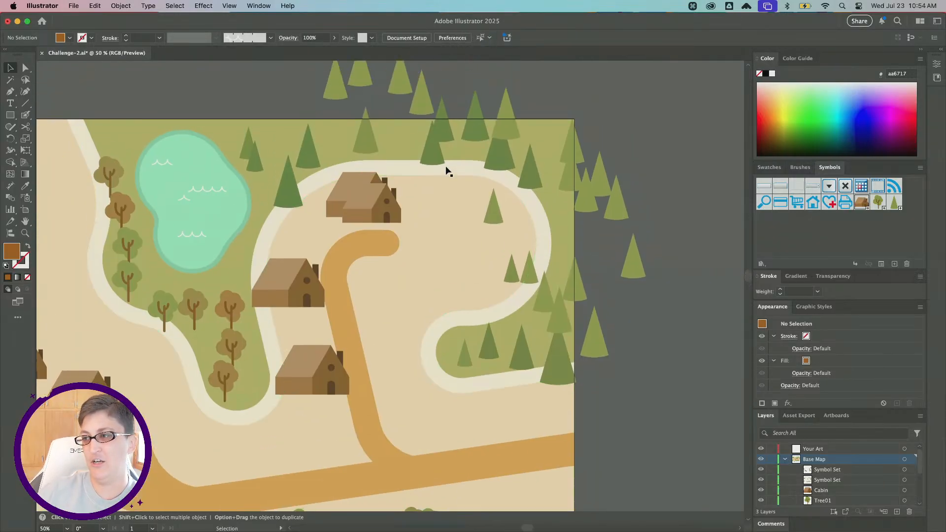
scroll(376, 122, down, 15)
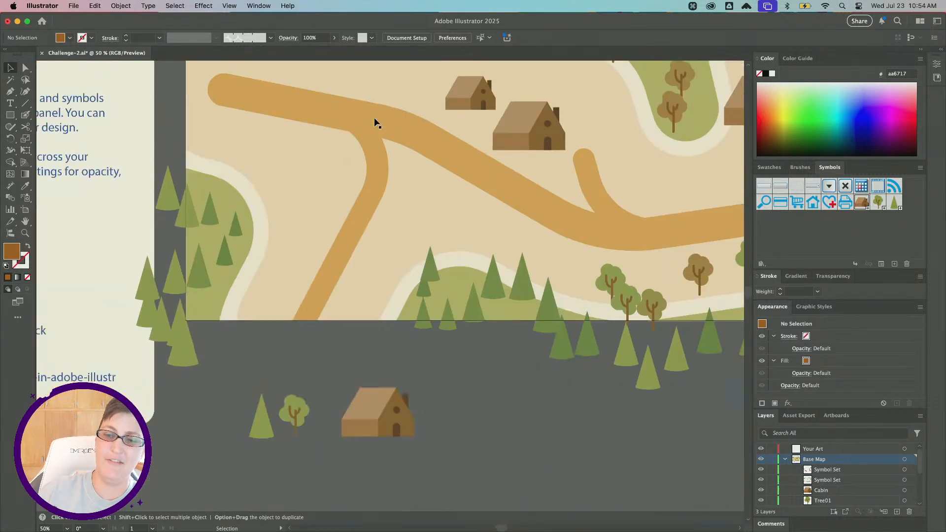
scroll(376, 122, right, 2)
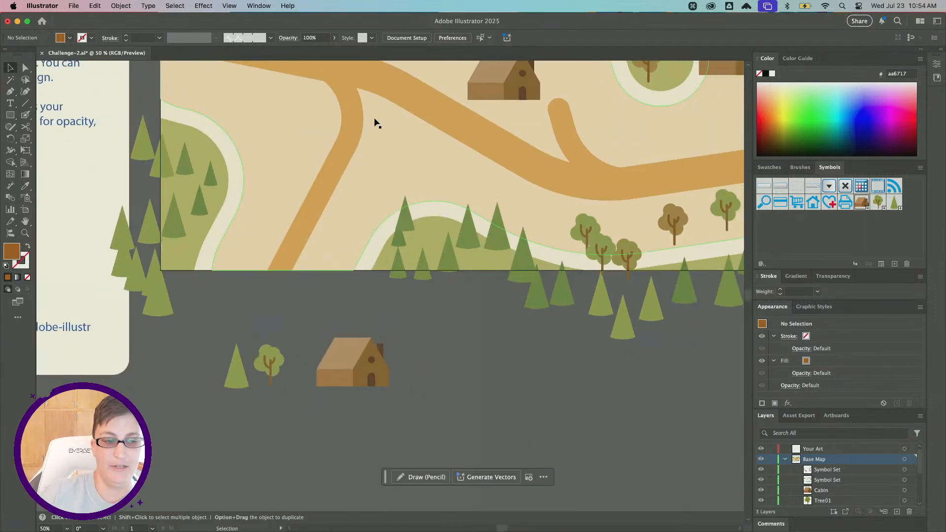
Open the Tree02 symbol for editing, duplicate its cone in place, and shorten and narrow the copy into a middle tier.
scroll(534, 289, right, 3)
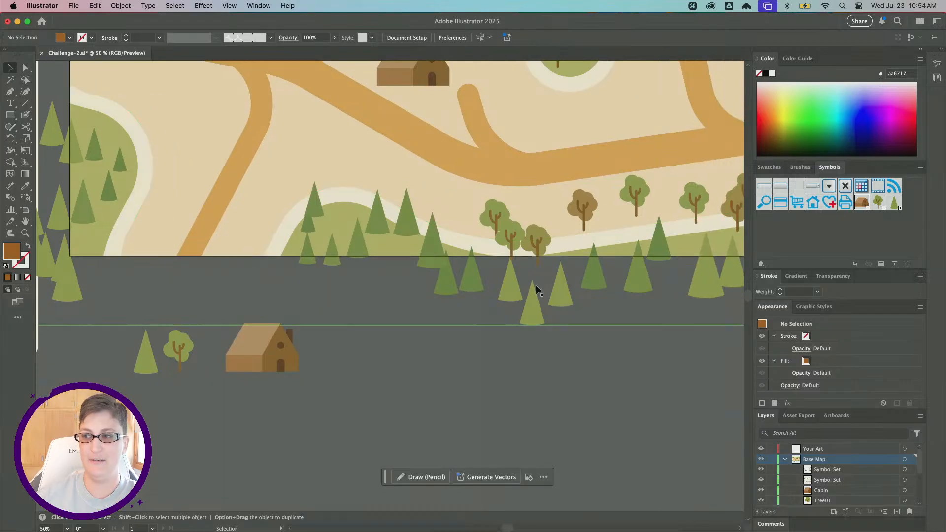
scroll(534, 289, up, 3)
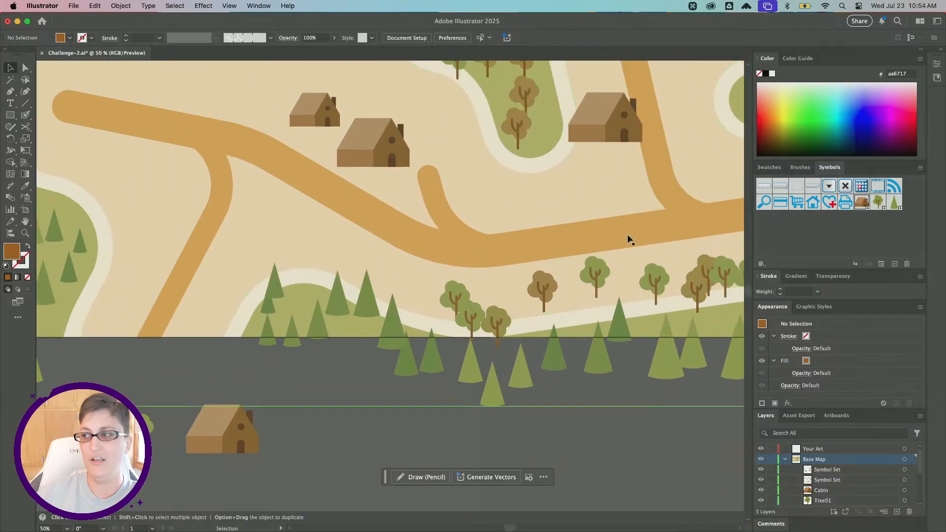
double_click(894, 203)
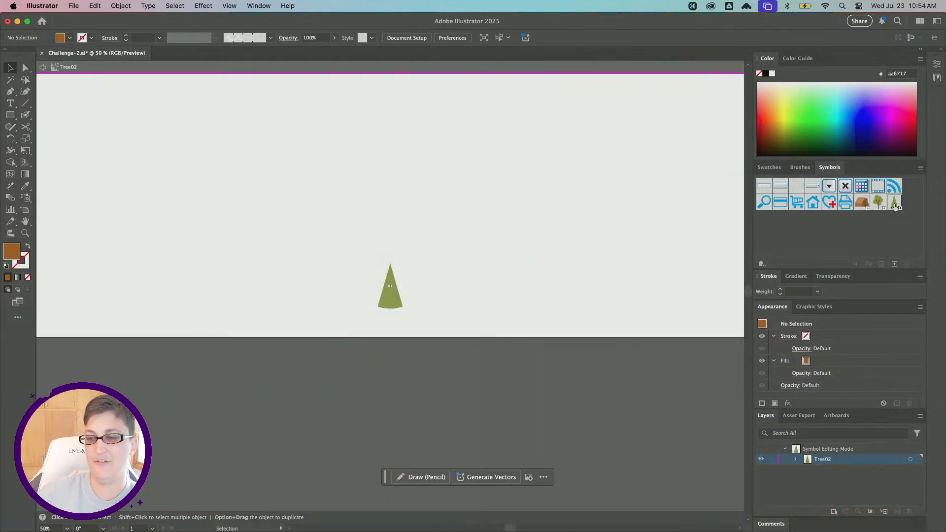
scroll(422, 313, up, 3)
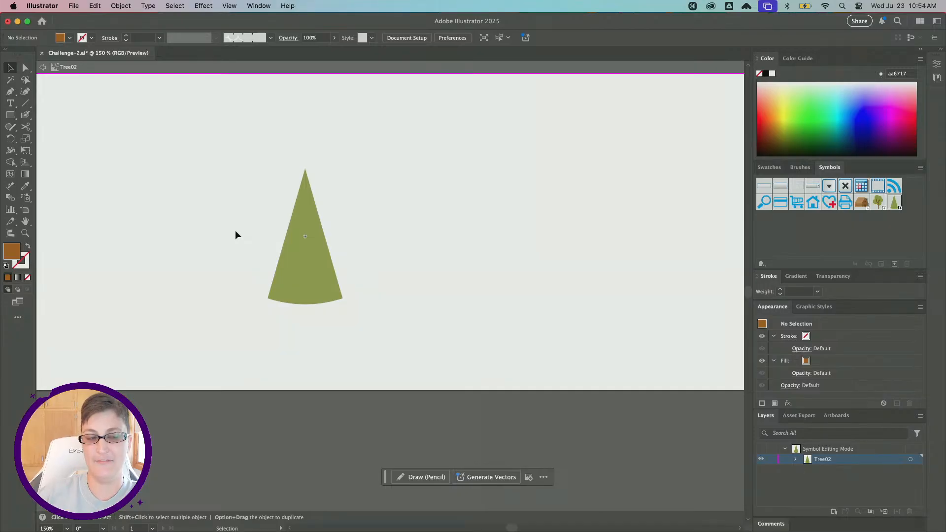
click(296, 265)
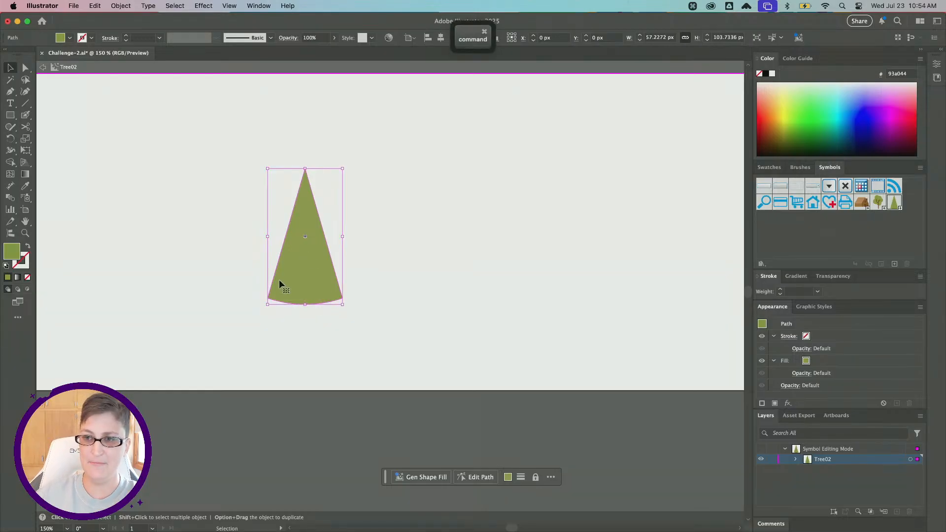
key(cmd+c)
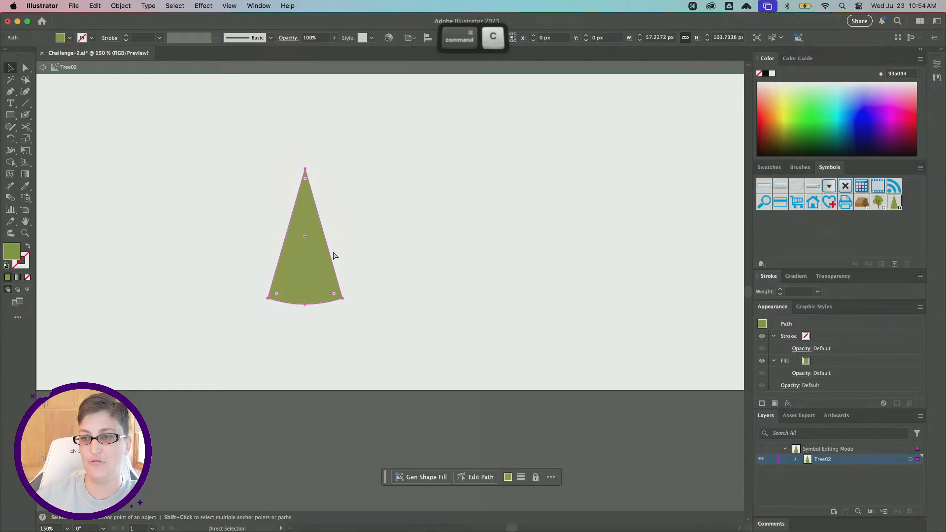
key(super+f)
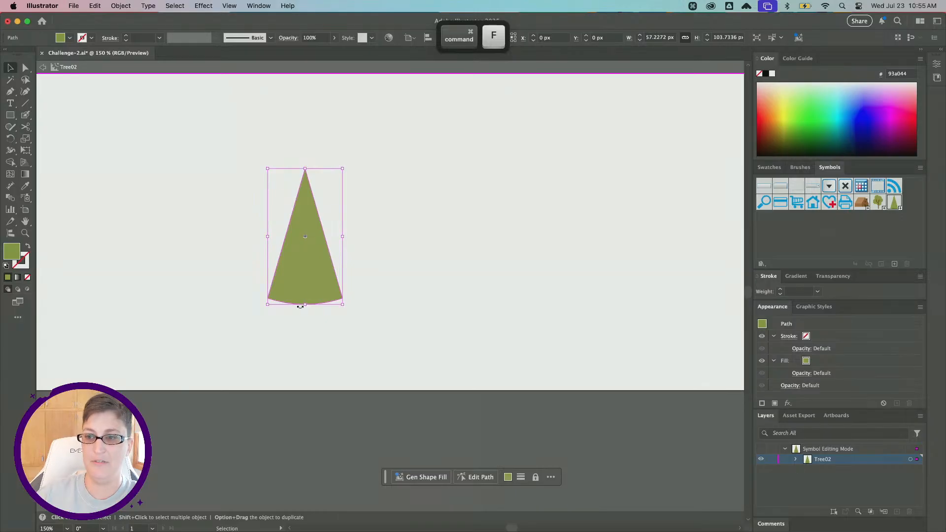
drag(300, 307, 308, 255)
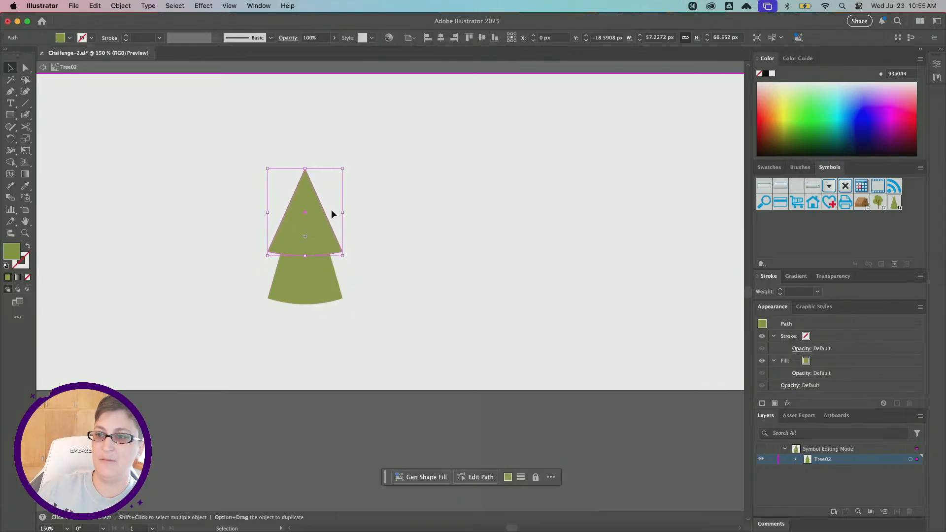
drag(344, 213, 339, 213)
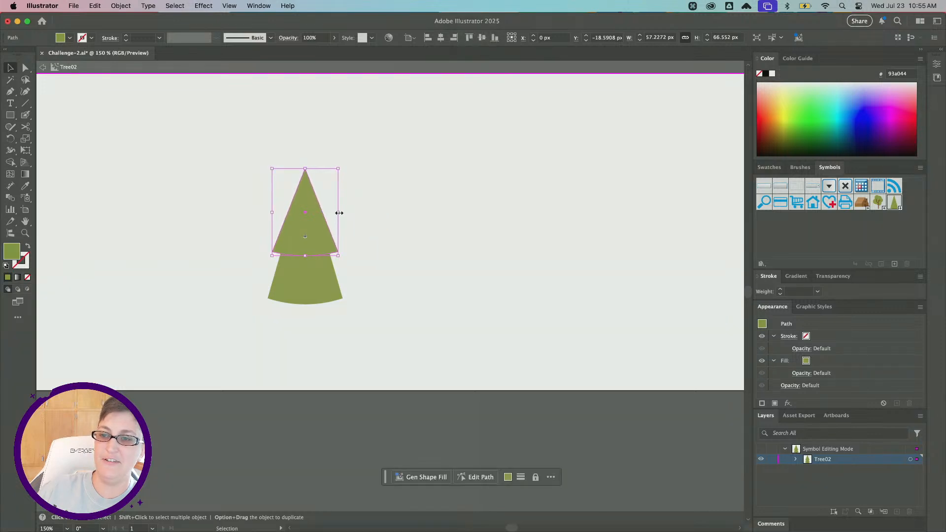
Duplicate the middle tier in place and shrink the copy into a small top tier.
key(super+c)
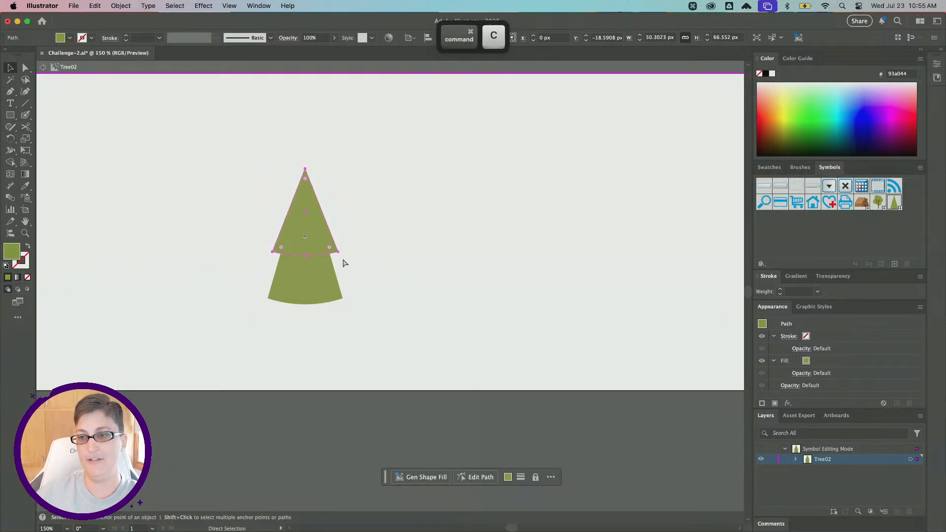
key(super+f)
drag(305, 255, 305, 220)
drag(339, 194, 305, 204)
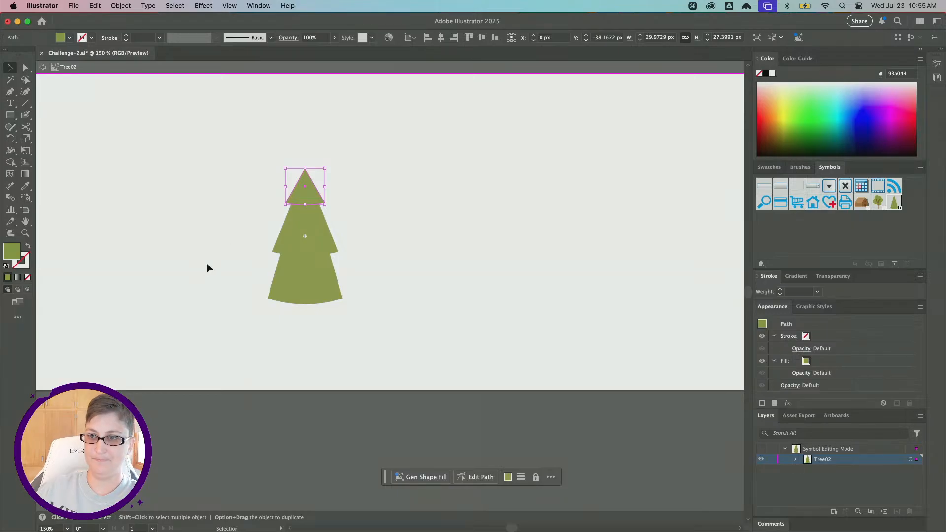
Recolor the middle tier of the tree to 80892b.
click(308, 243)
double_click(11, 257)
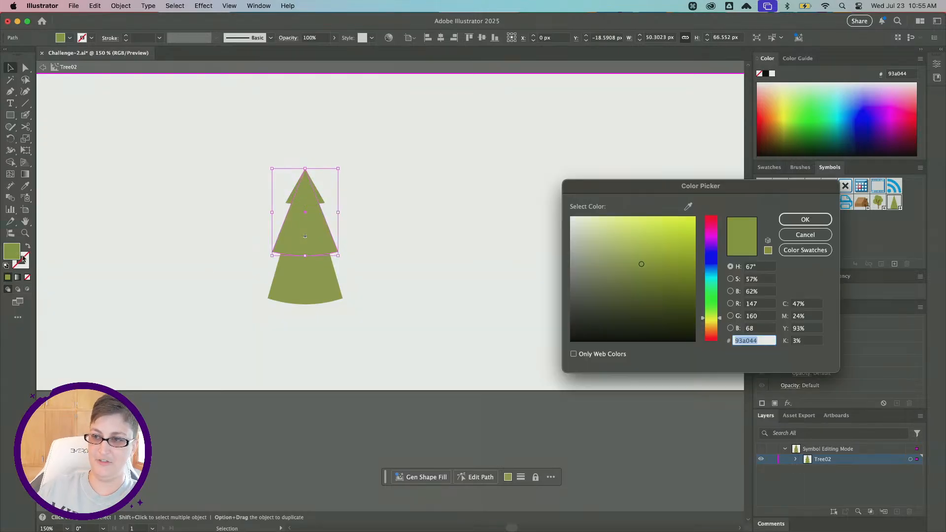
text(80892b)
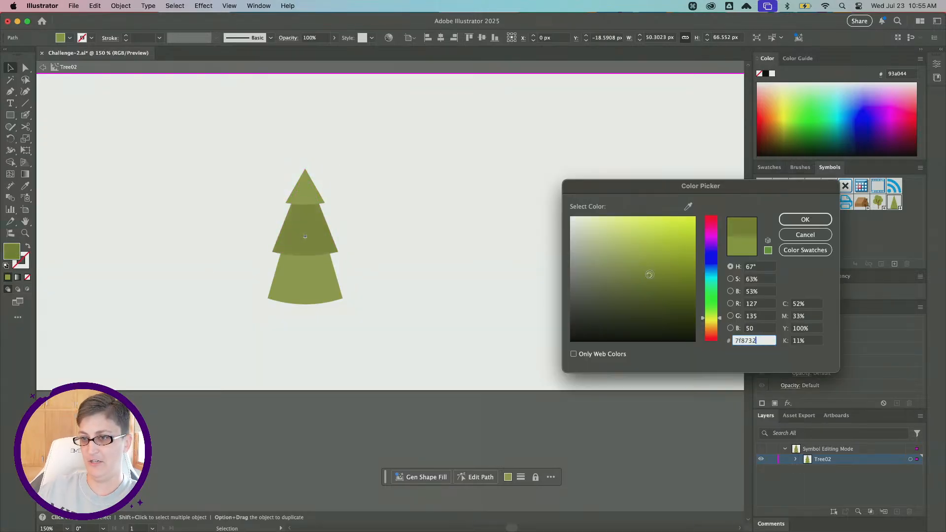
click(805, 220)
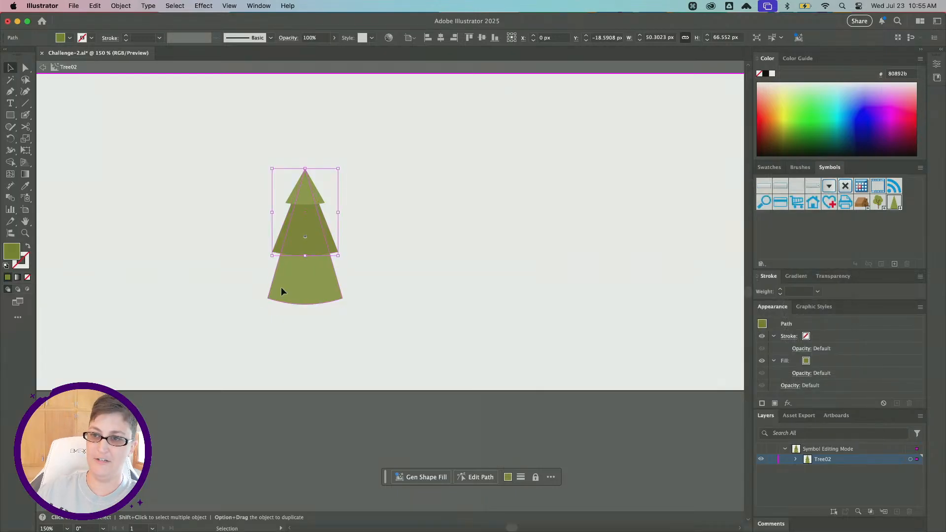
Recolor the bottom tier to a darker green, 6f771d, and exit symbol editing mode.
click(280, 286)
double_click(11, 251)
text(727a23)
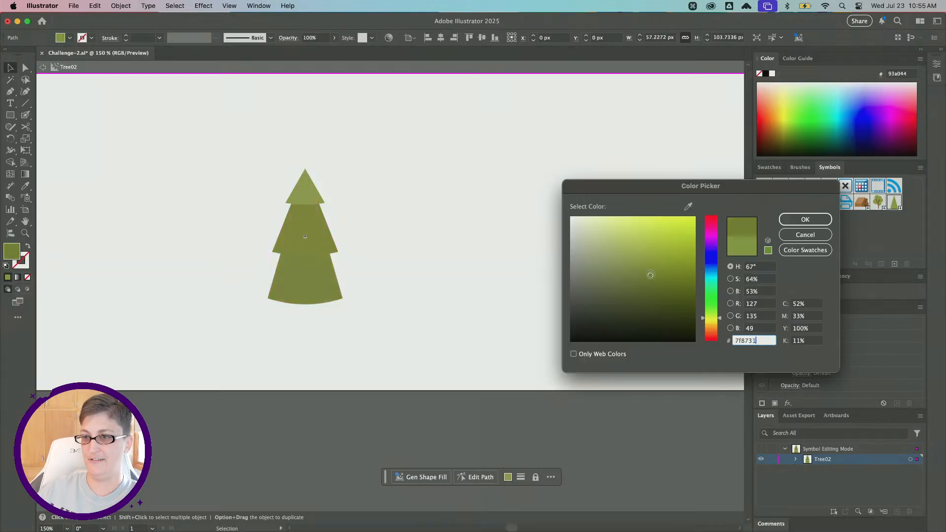
drag(662, 281, 666, 283)
click(805, 220)
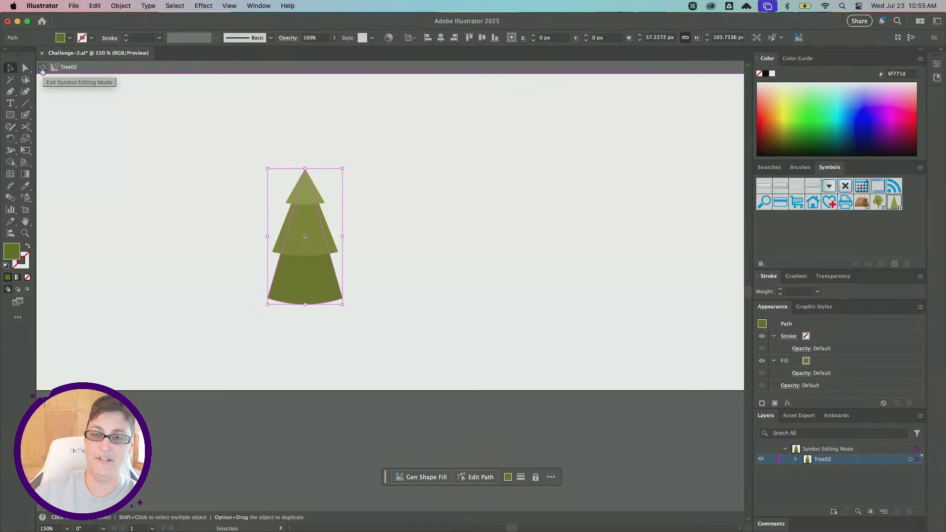
key(a)
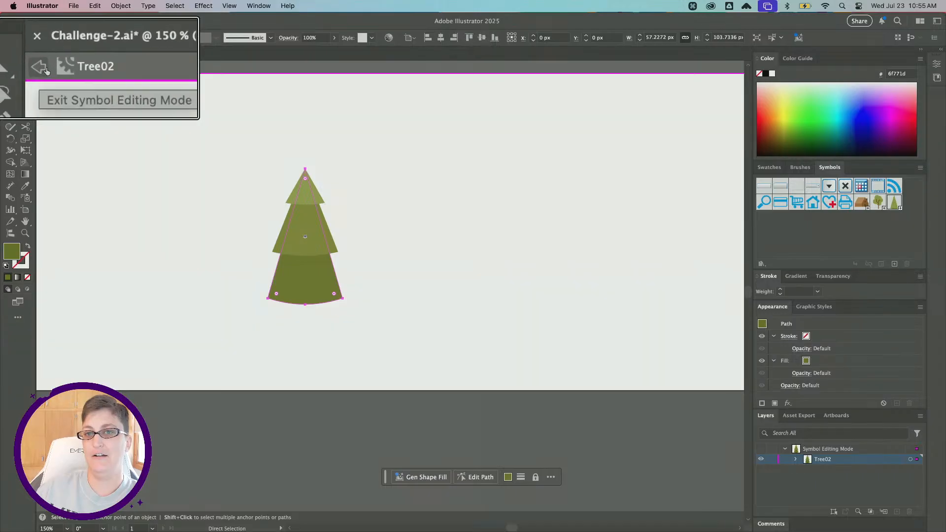
key(v)
key(Escape)
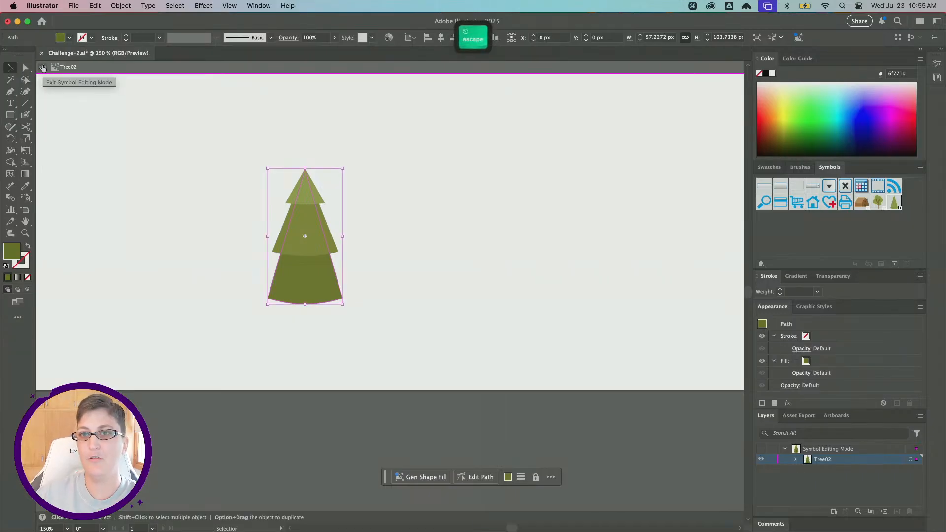
click(43, 69)
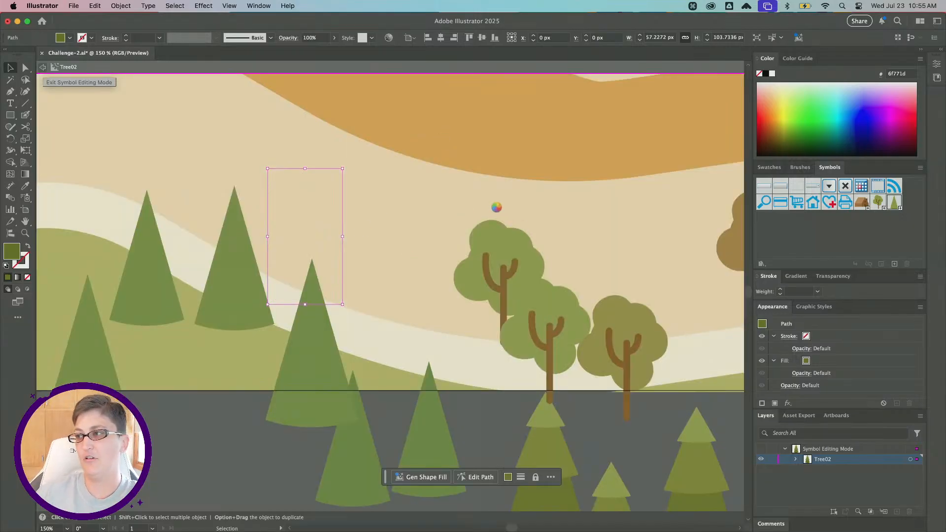
Zoom out and pan to review the updated trees across the whole map.
key(super+minus)
key(super+minus)
key(super+minus)
key(super+minus)
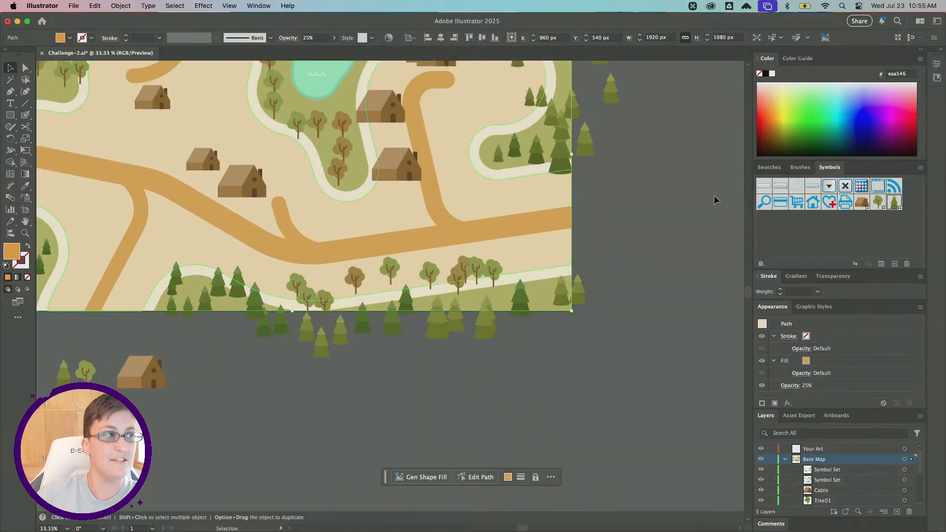
scroll(462, 278, up, 3)
scroll(463, 278, left, 1)
scroll(359, 112, up, 2)
scroll(360, 112, left, 3)
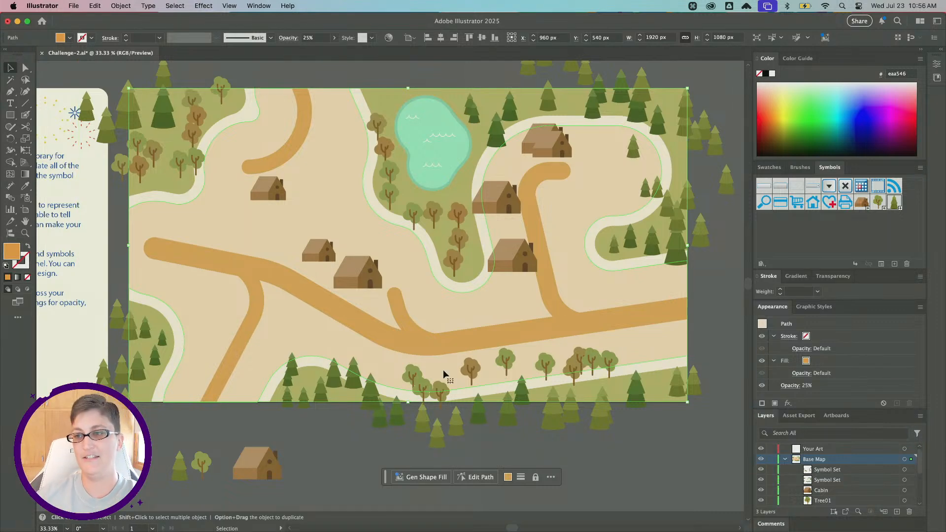
scroll(444, 374, right, 1)
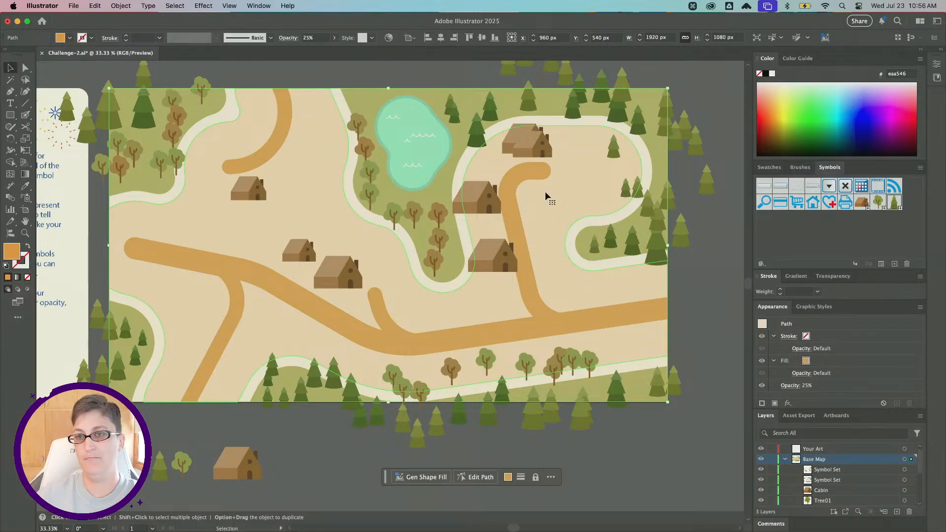
scroll(545, 191, down, 1)
key(alt)
alt+scroll(545, 196, down, 1)
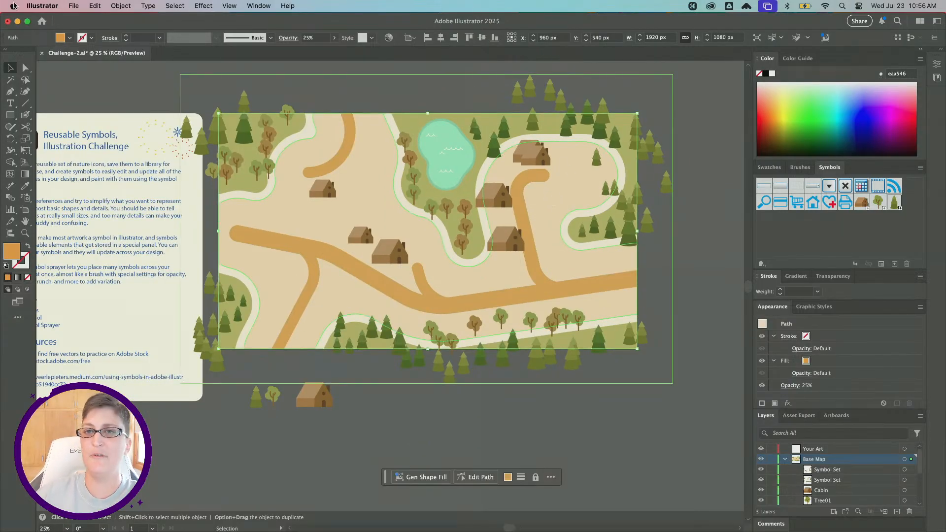
Export the artboard for screens as PNG, replacing the existing Illustration.png.
click(75, 9)
mouse_move(116, 238)
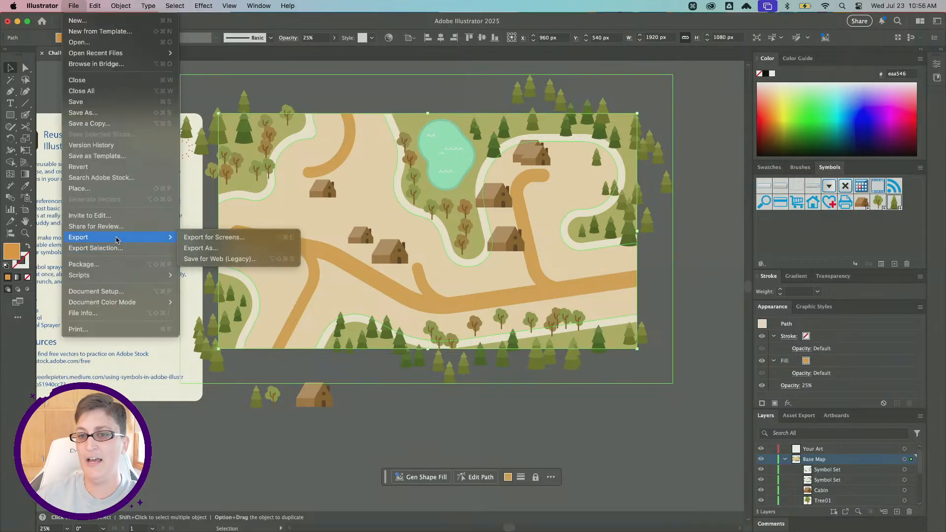
click(218, 238)
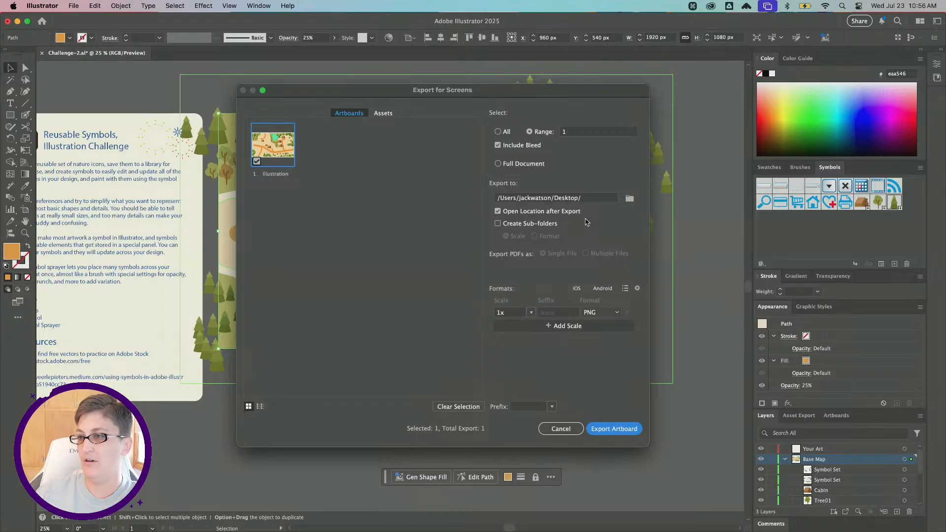
click(613, 428)
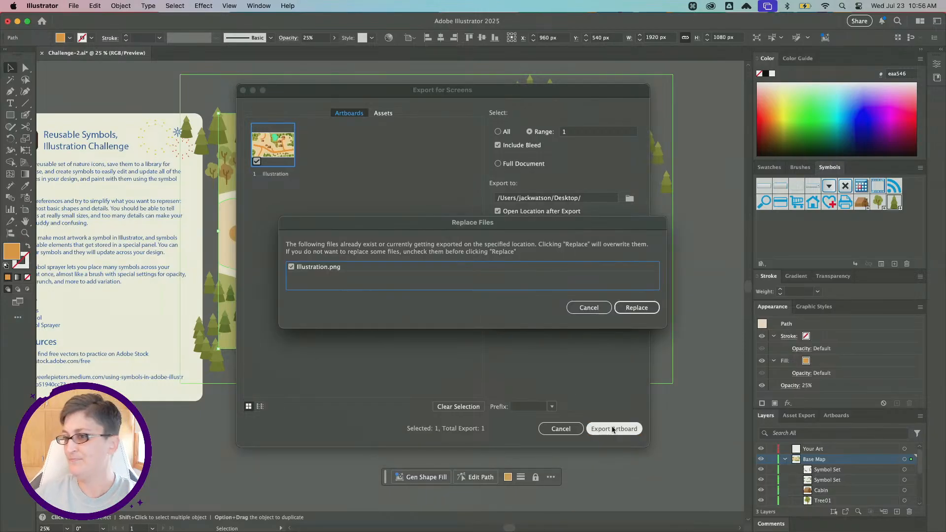
click(635, 306)
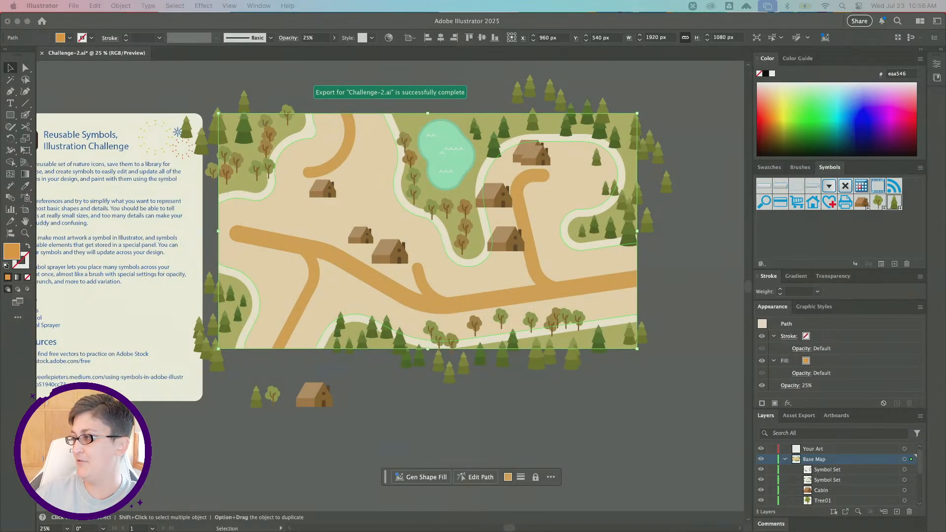
Switch to Discord, post the exported Illustration.png in the challenge-feedback channel, and close the Discord window.
drag(345, 531, 372, 68)
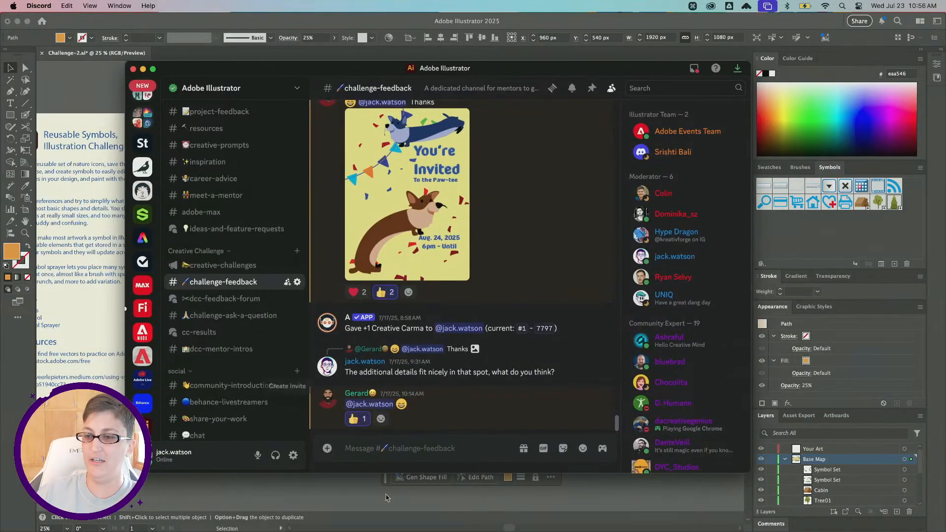
drag(754, 295, 448, 397)
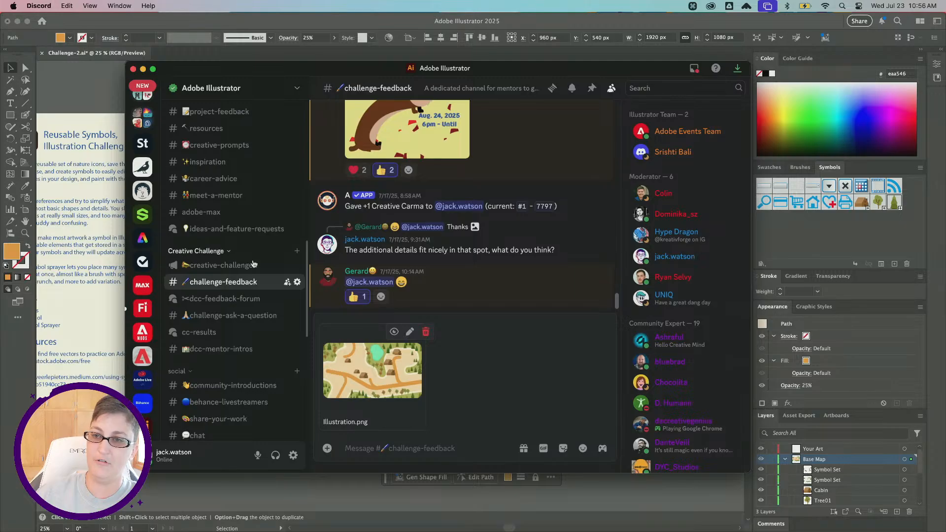
key(Return)
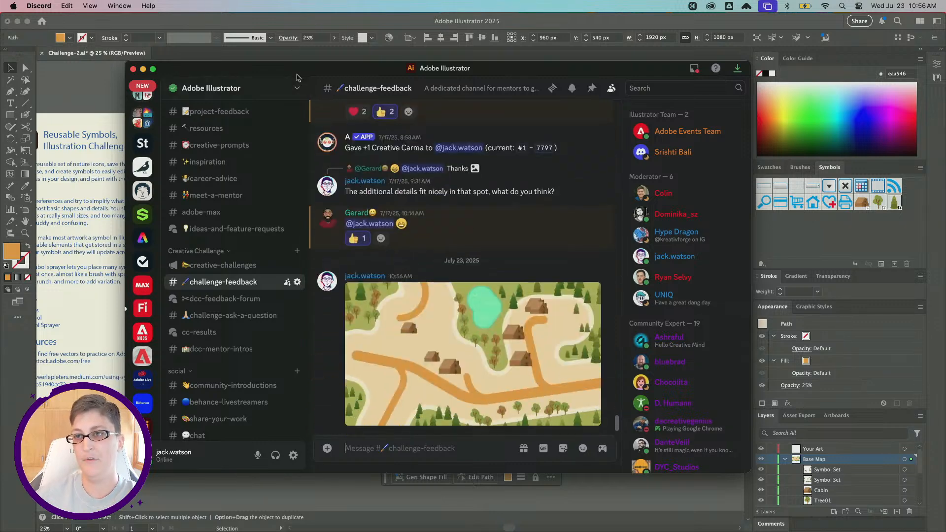
key(super+w)
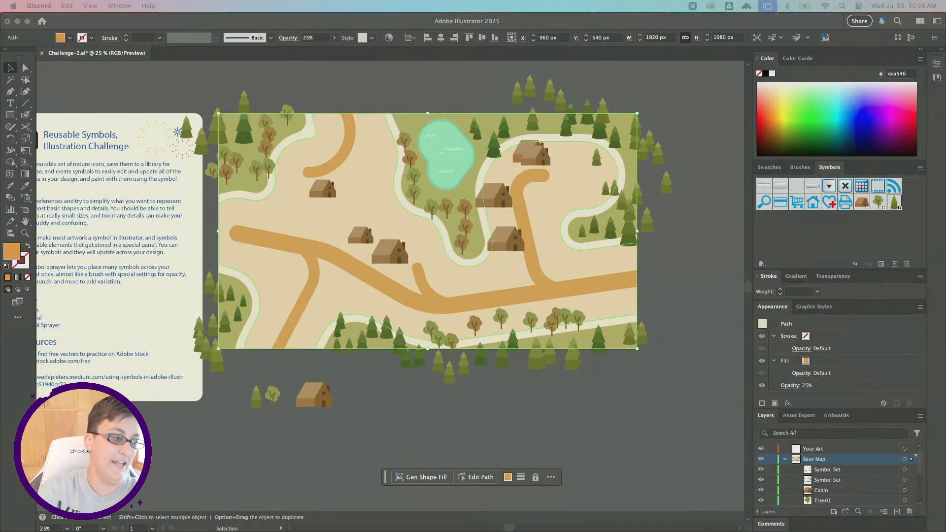